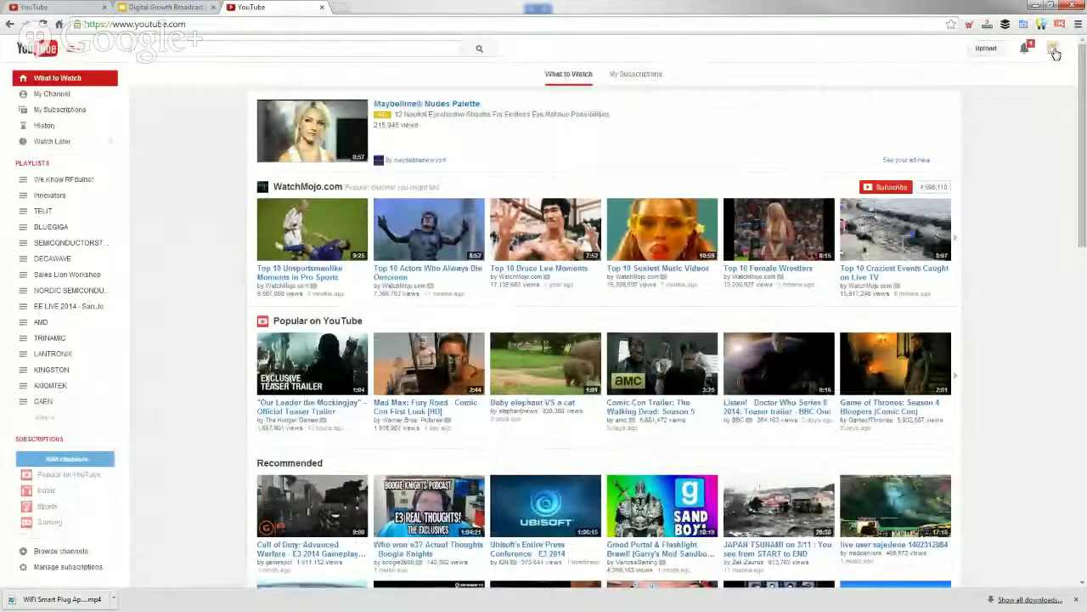
Open Creator Studio's Video Manager and the Edit options for the WiFi Smart Plug video
left_click(1052, 48)
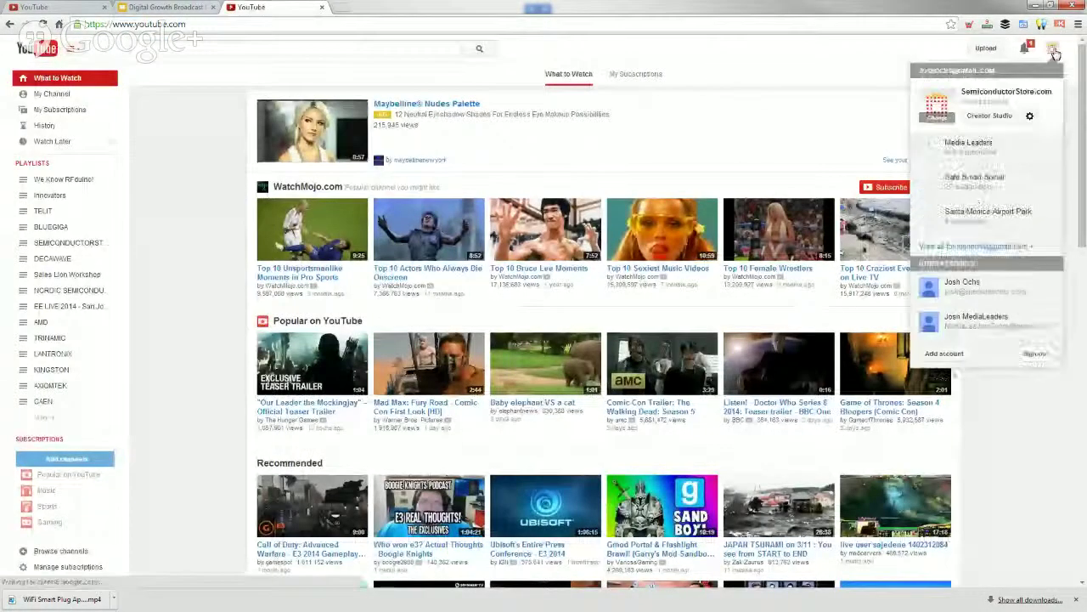
left_click(987, 119)
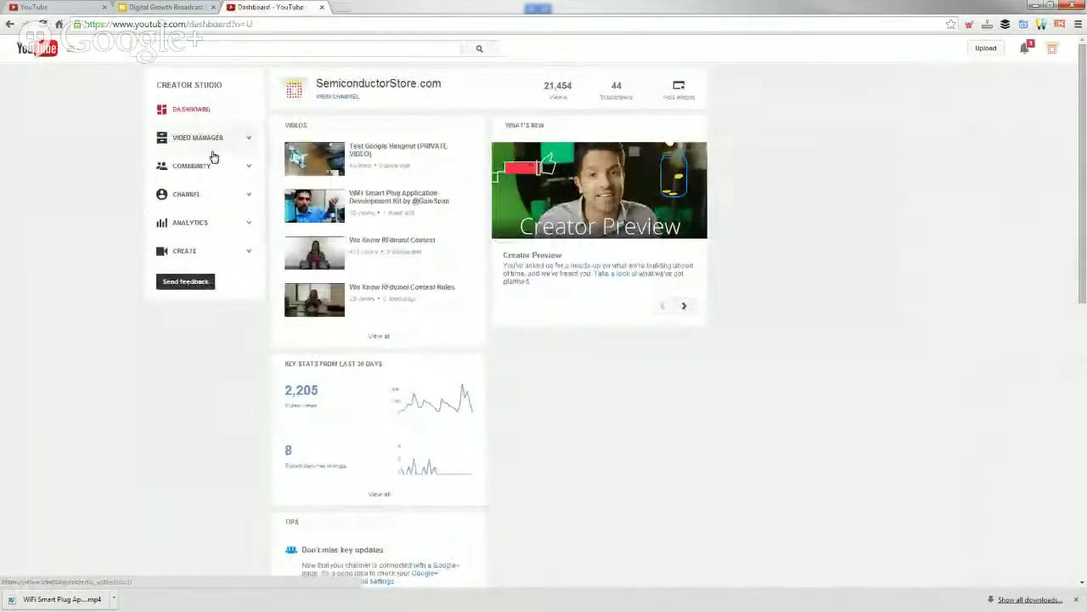
left_click(248, 142)
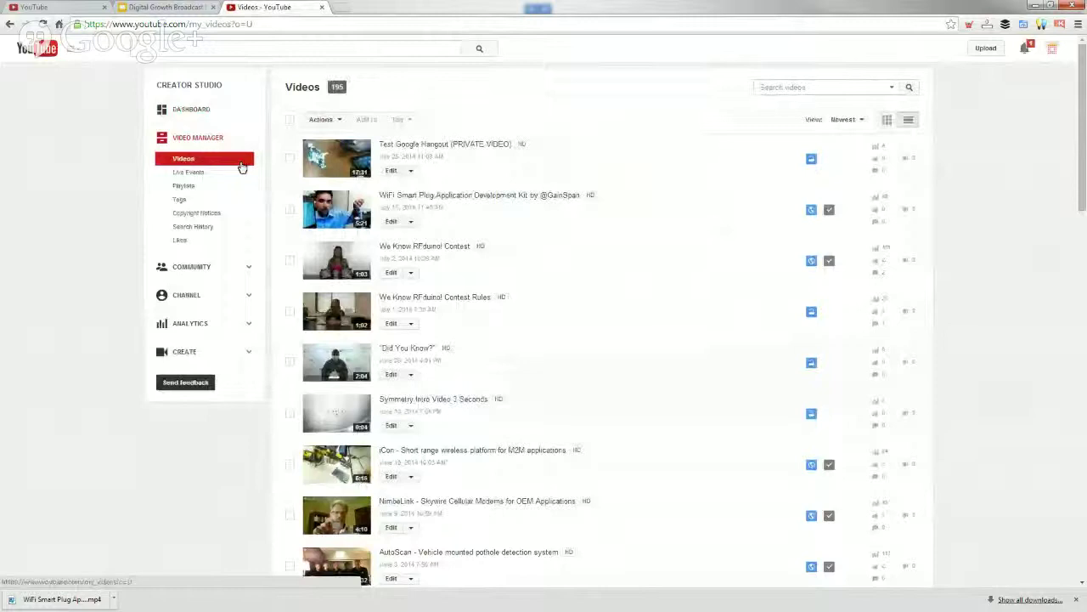
left_click(411, 223)
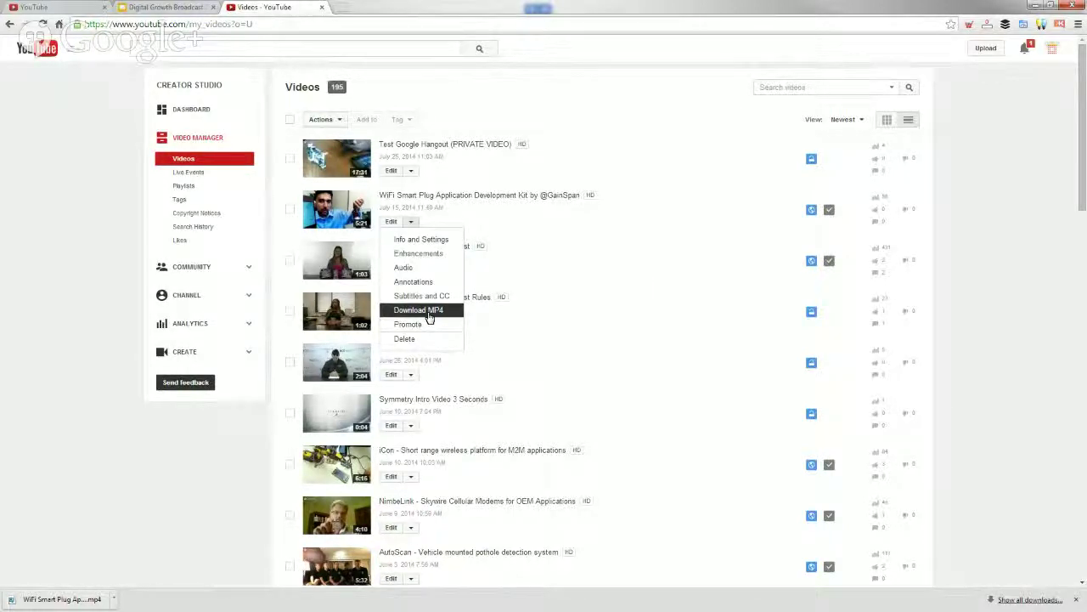
left_click(107, 297)
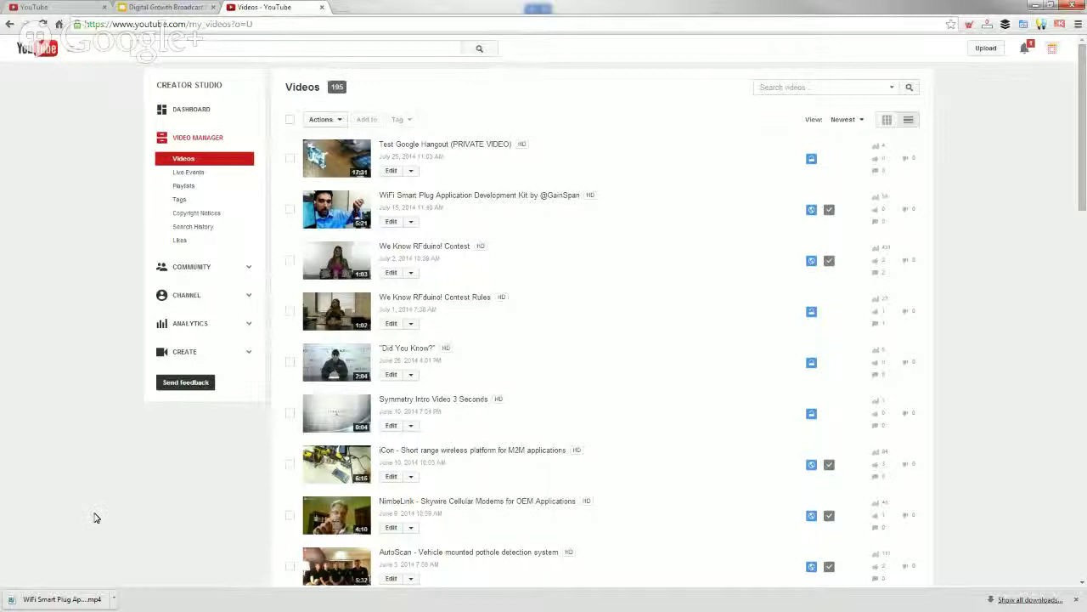
left_click(64, 600)
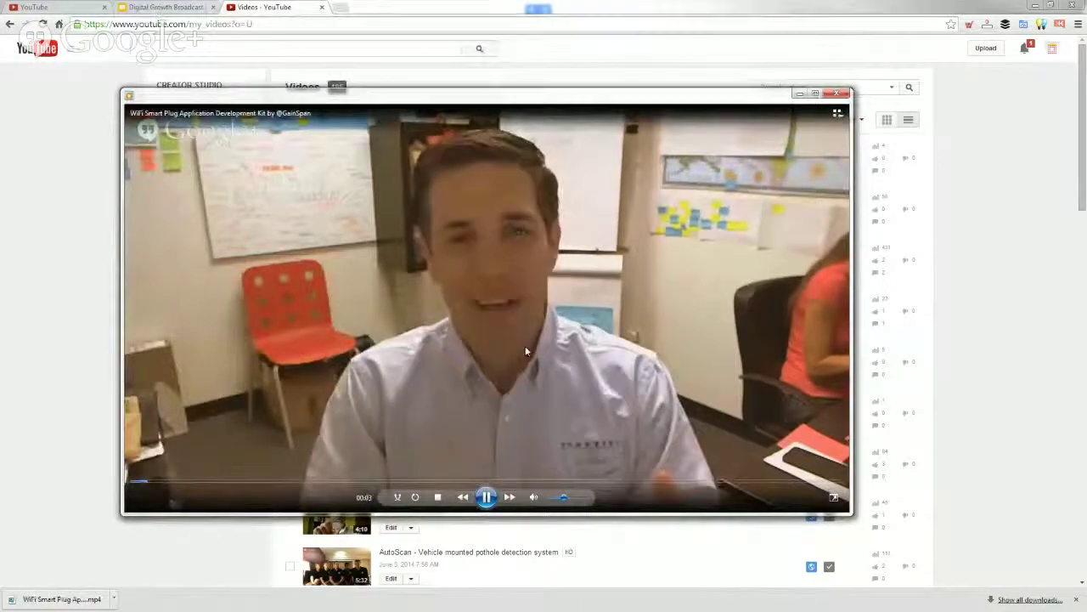
left_click(590, 324)
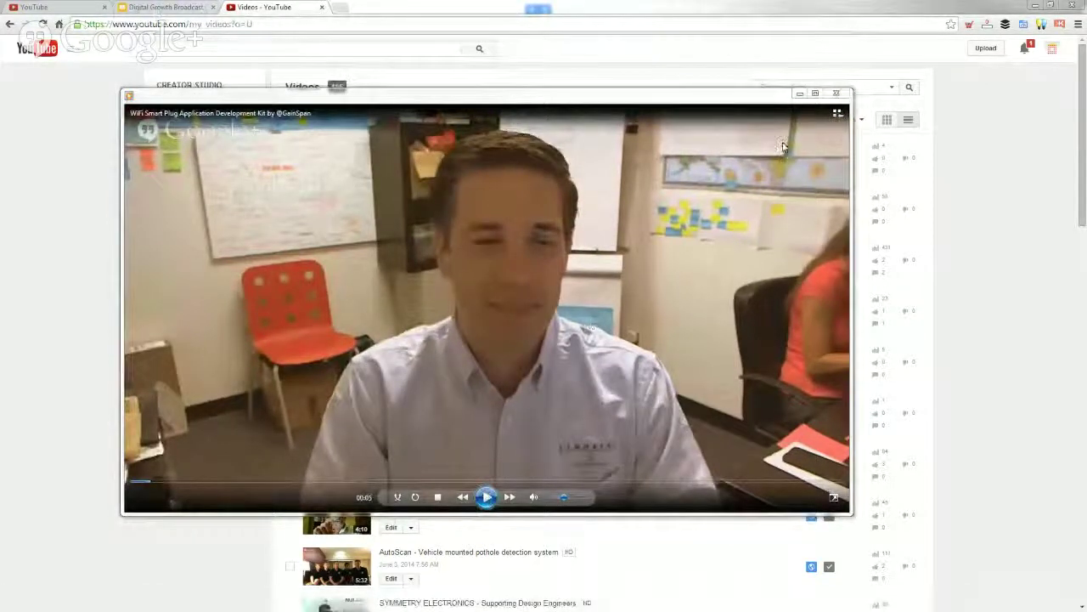
left_click(836, 94)
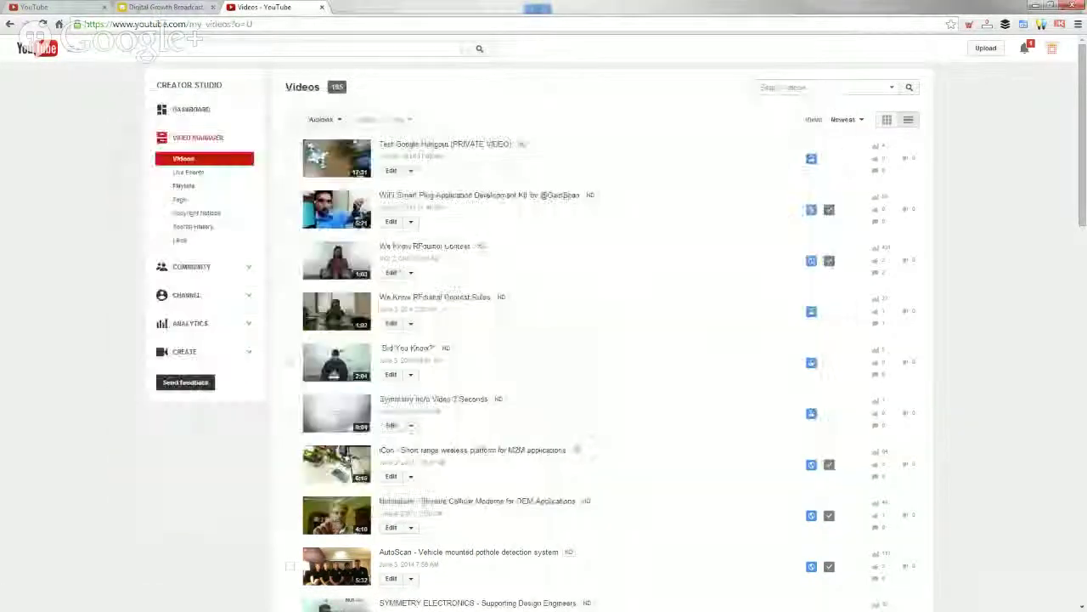
left_click_drag(584, 13, 1086, 51)
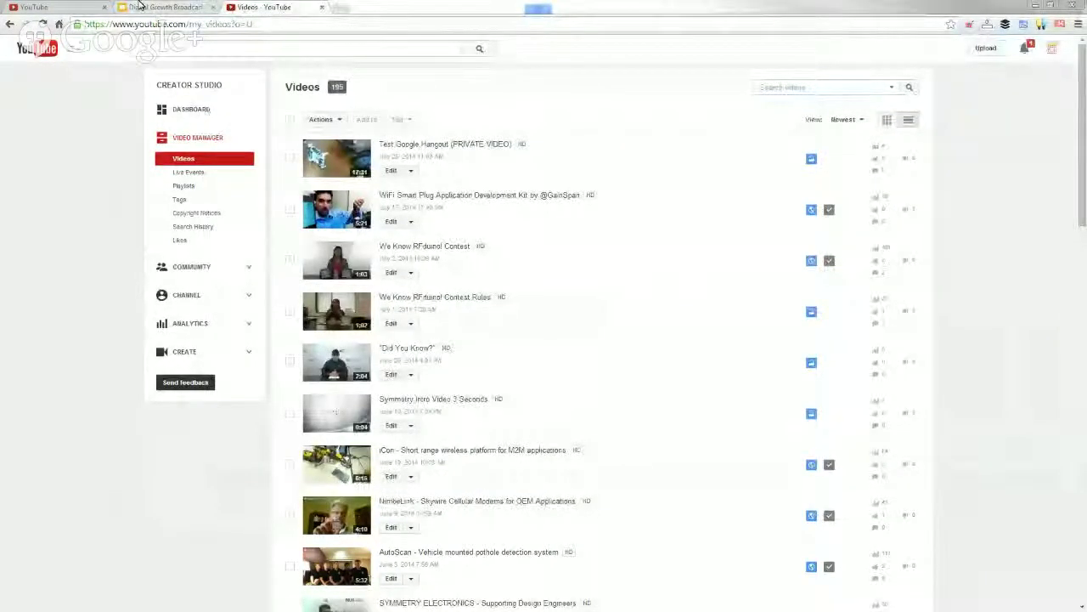
Switch to the Promotional Video deck and browse its slides, ending on the GainSpan title slide
left_click(166, 7)
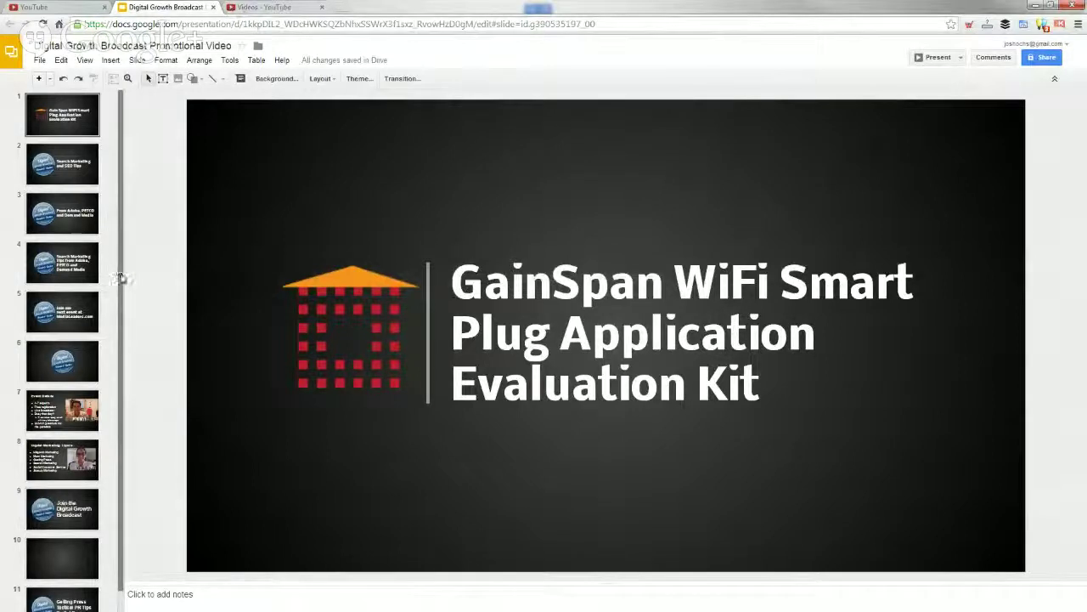
left_click(62, 131)
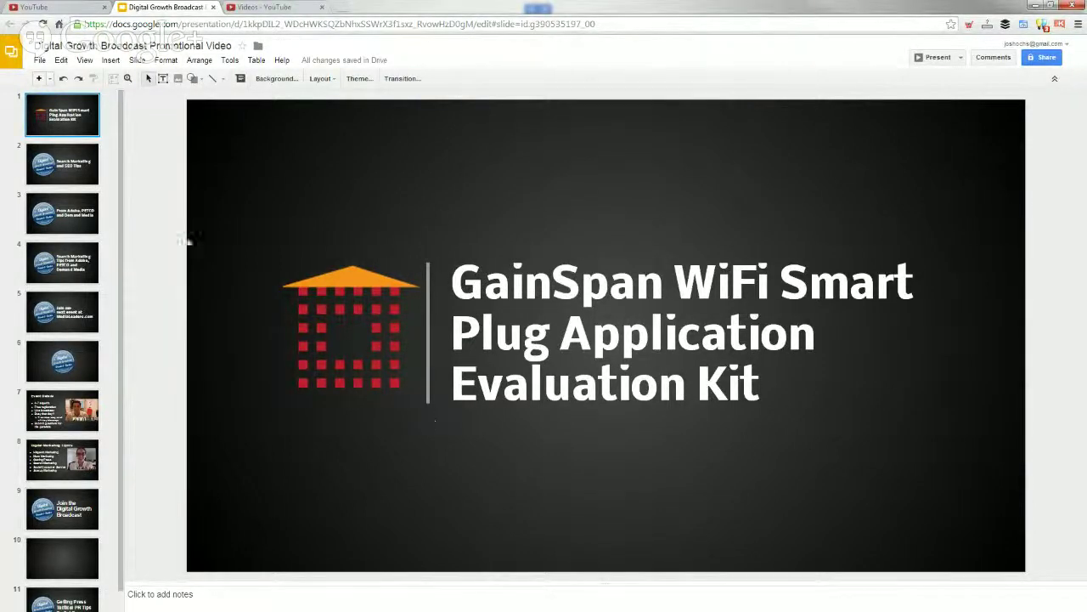
left_click(62, 160)
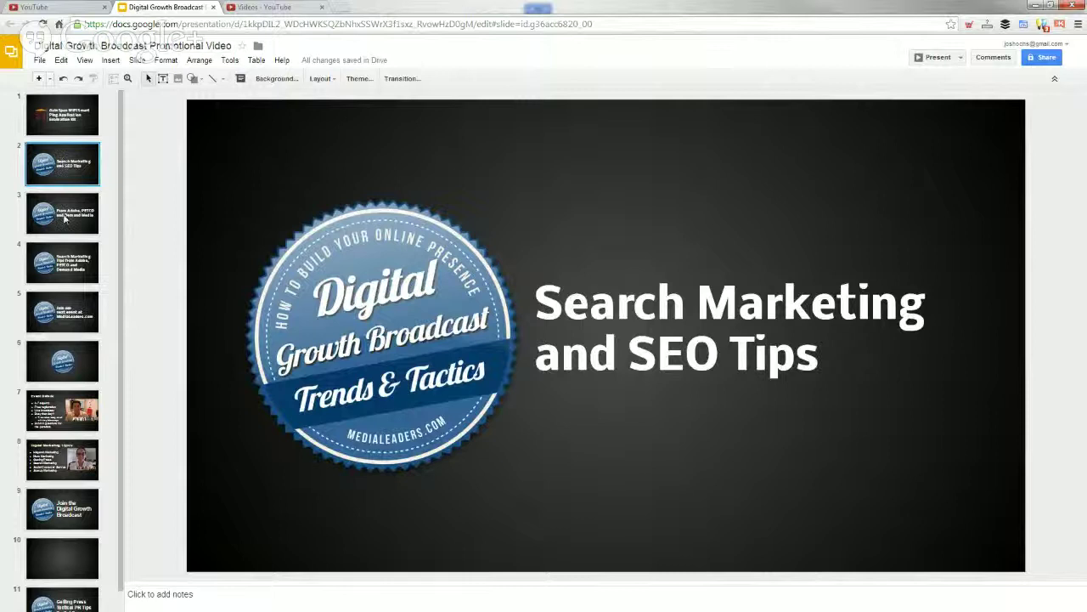
left_click(64, 218)
left_click(73, 272)
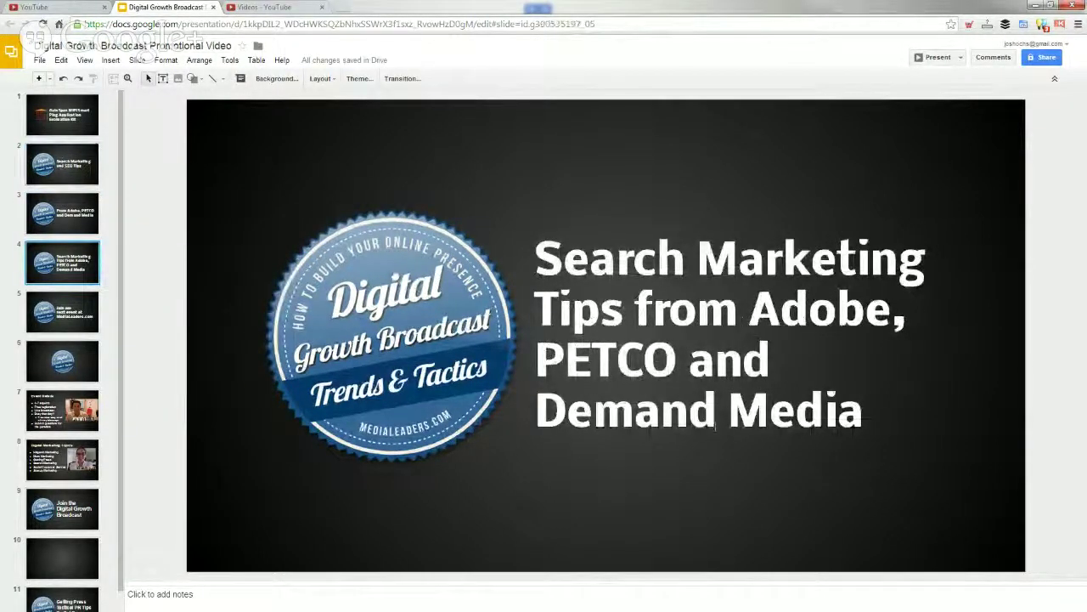
left_click(76, 119)
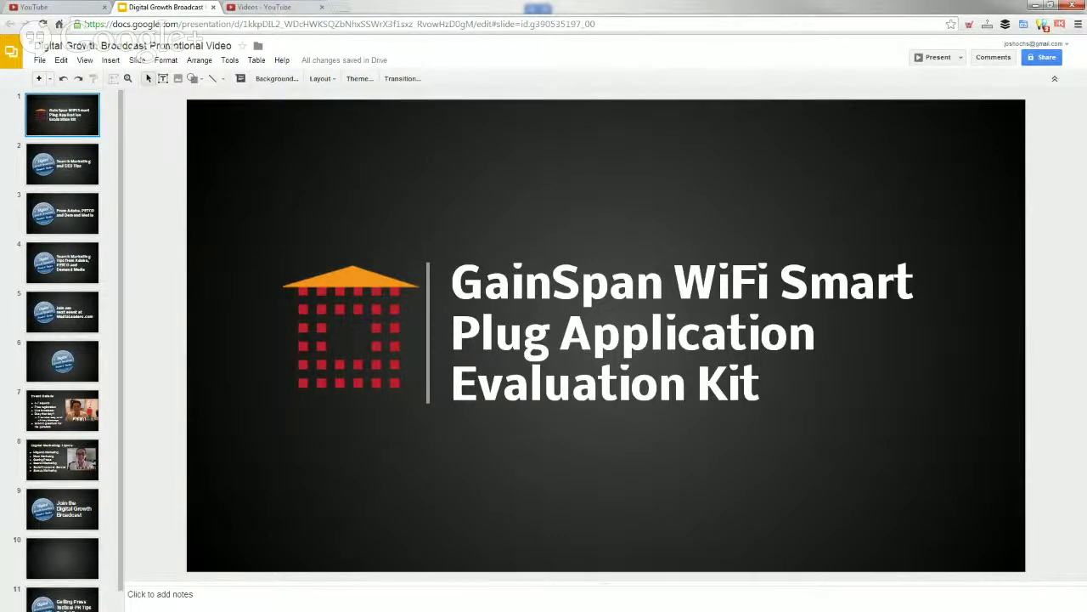
right_click(406, 181)
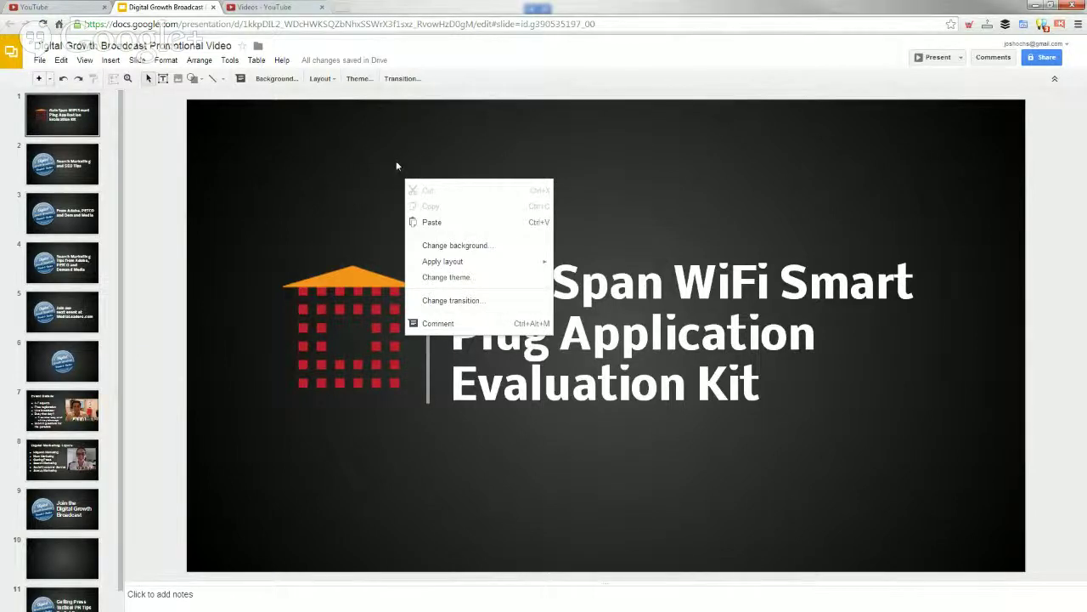
left_click(147, 189)
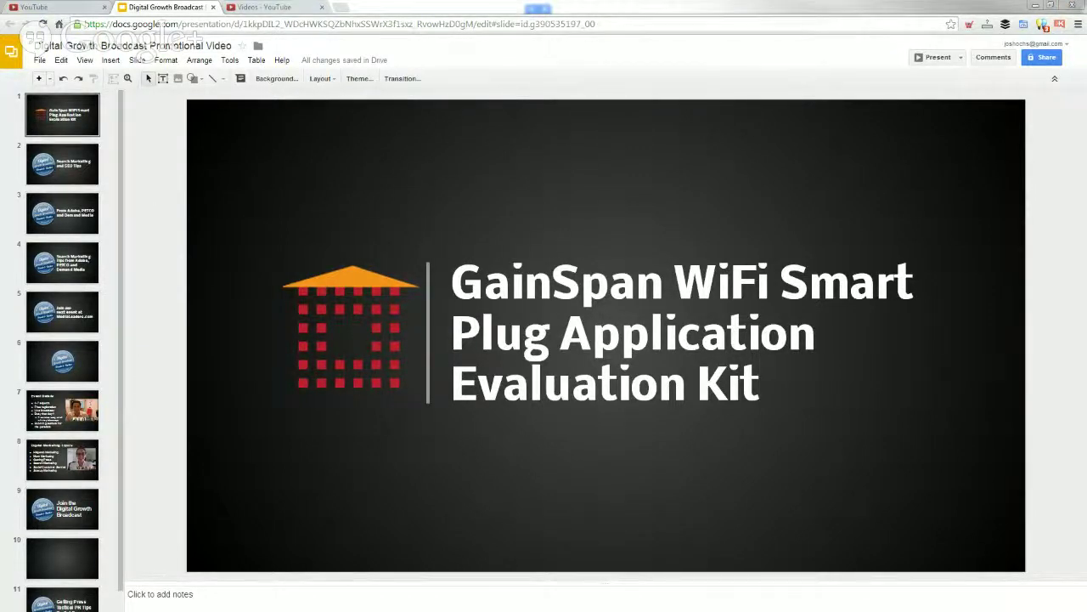
Browse MediaLeaders Files > CLIENTS > SemiconductorStore.com and open the GainSpan WiFi Smart Plug SLIDE image
key("super+e")
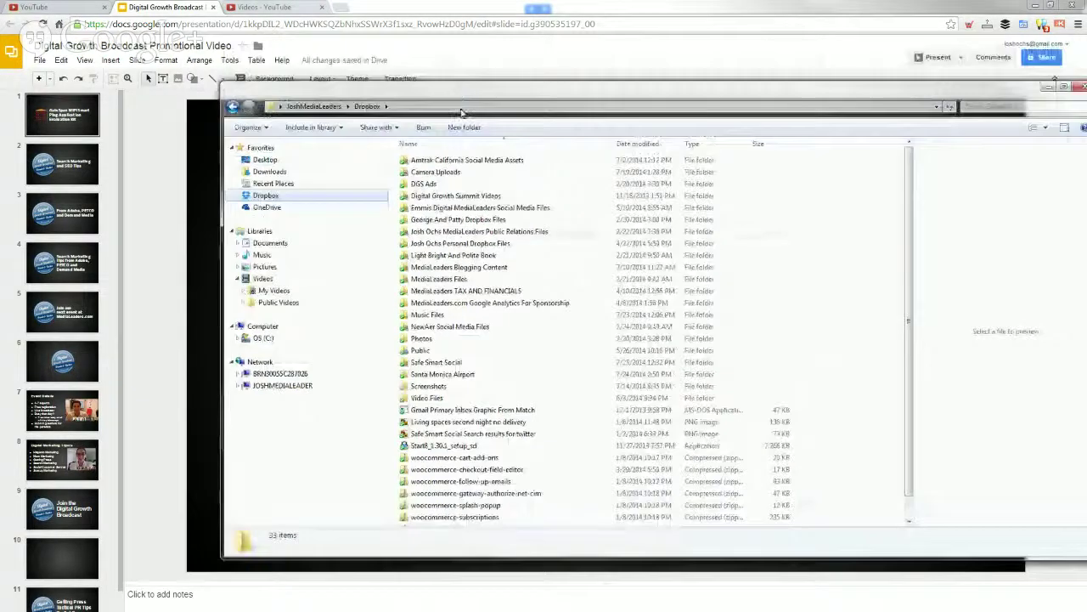
double_click(429, 281)
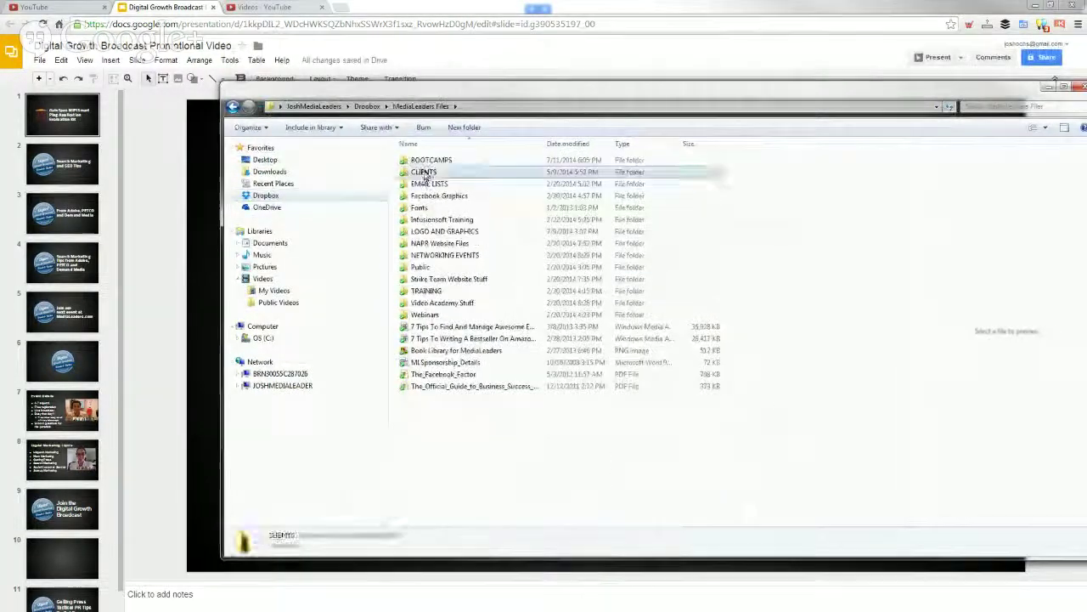
double_click(429, 172)
left_click(438, 233)
scroll(439, 235, "down", 15)
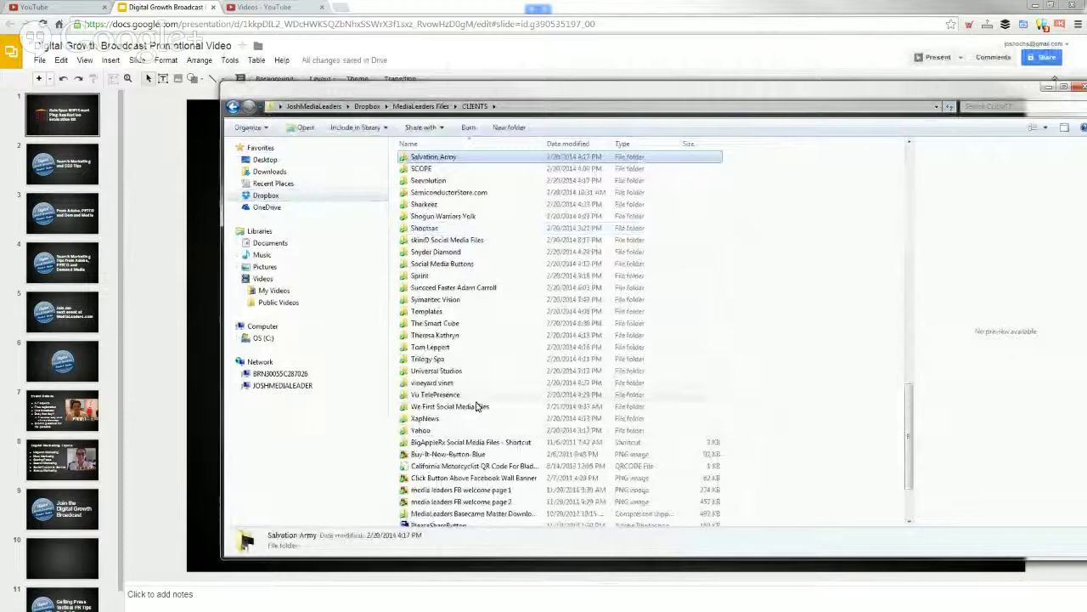
left_click(439, 194)
double_click(439, 194)
left_click(431, 181)
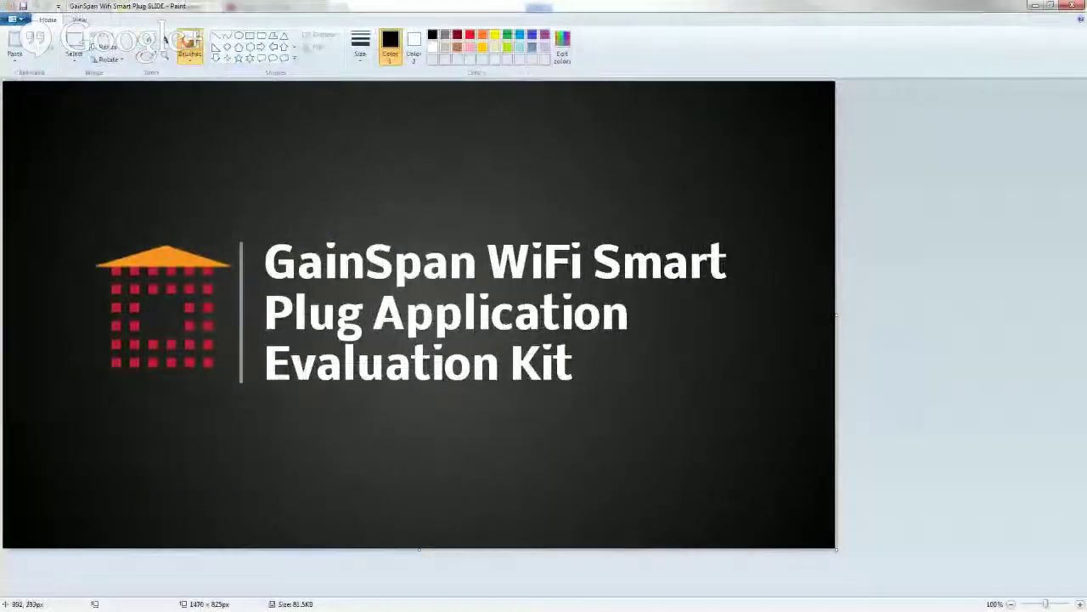
Close Paint and dock the Explorer window beside Movie Maker
left_click(1072, 5)
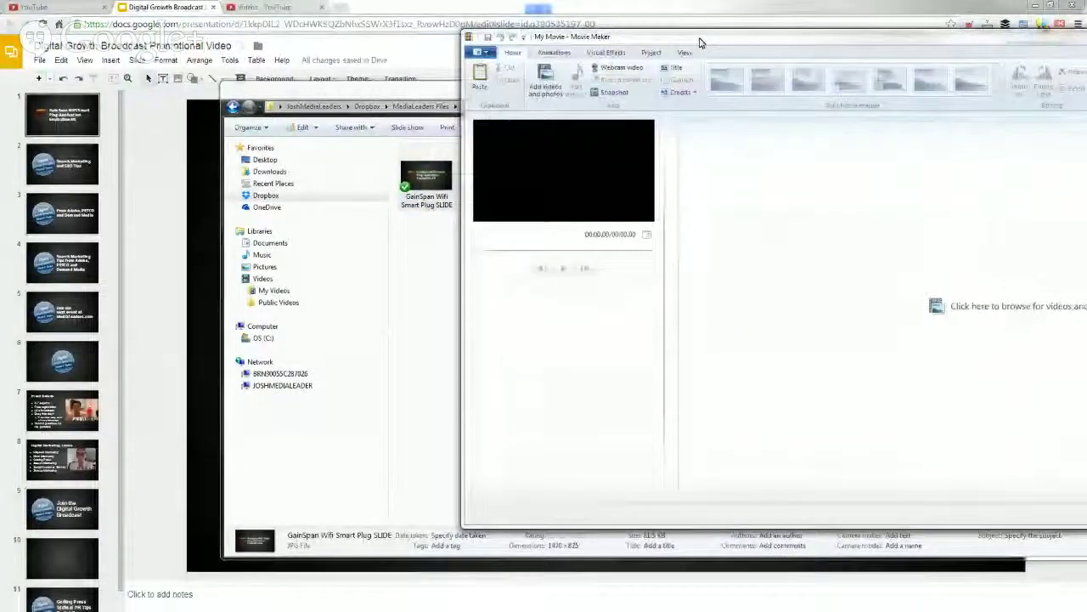
left_click_drag(437, 85, 279, 96)
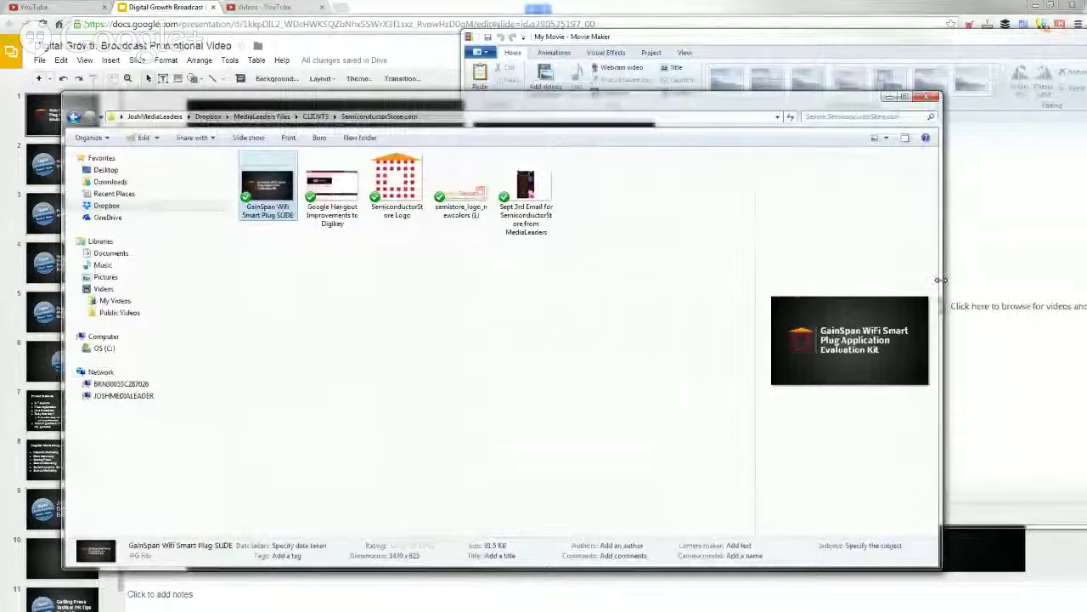
left_click_drag(941, 305, 565, 300)
Drag the GainSpan WiFi Smart Plug SLIDE image into the Movie Maker storyboard
left_click(338, 185)
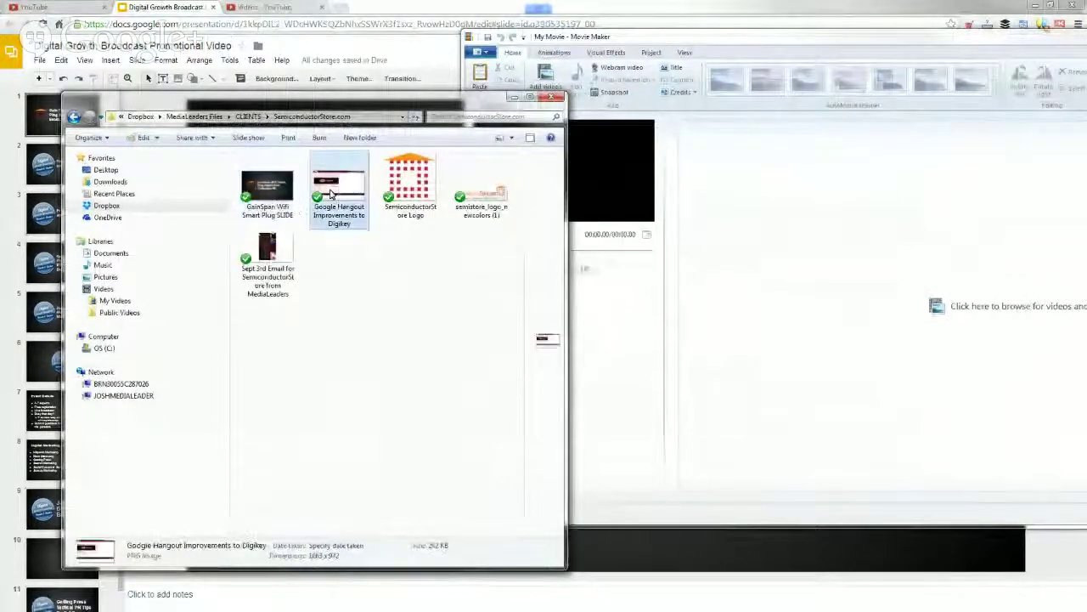
left_click(277, 195)
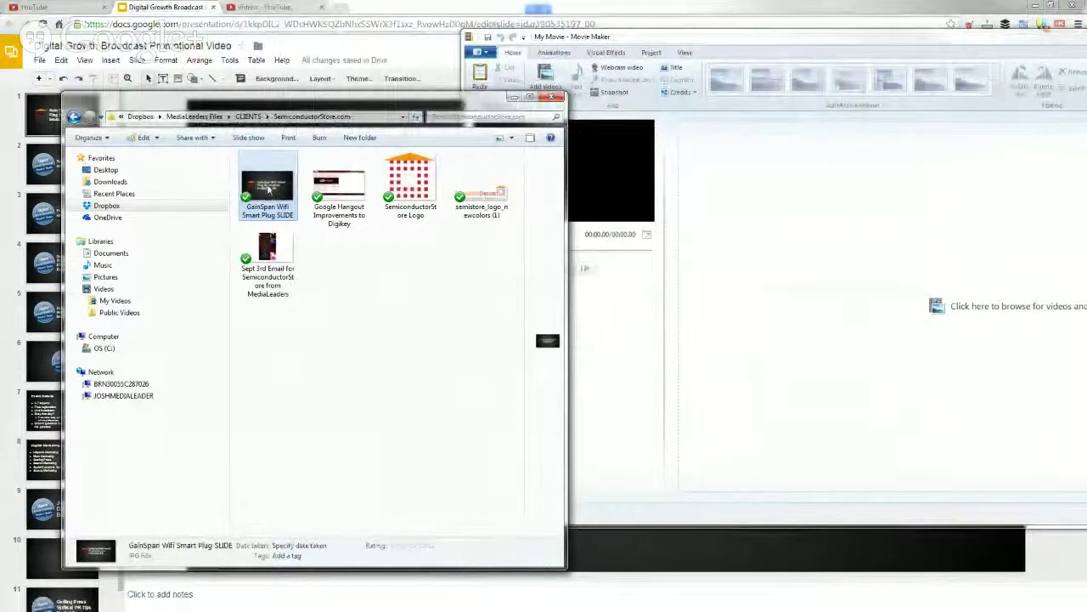
left_click_drag(277, 195, 866, 236)
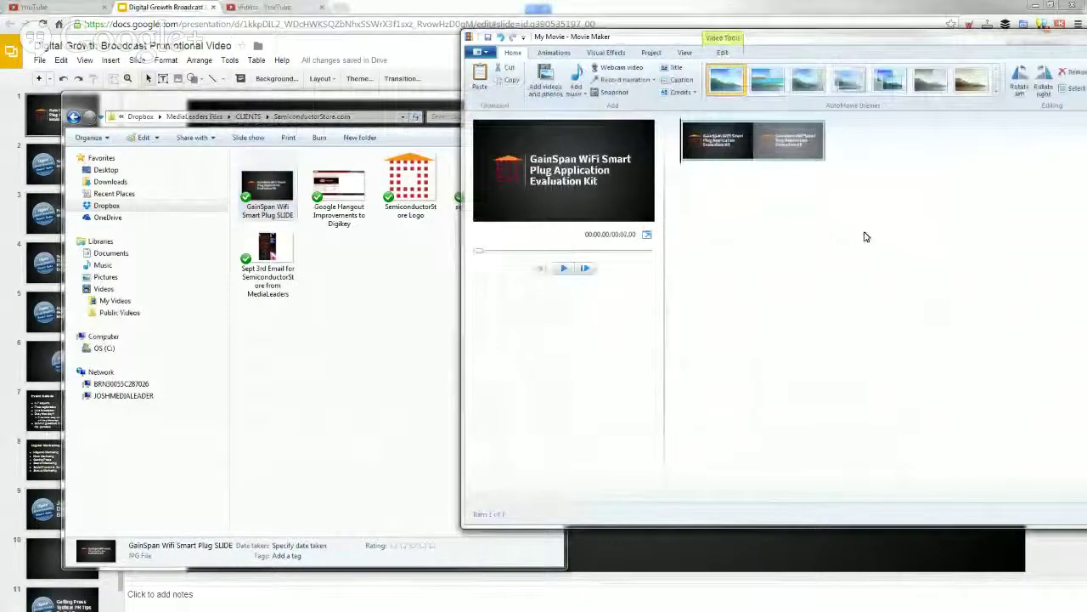
Preview the Get Up And Go MP3 from the get-up-and-go folder in Music Files
left_click(280, 192)
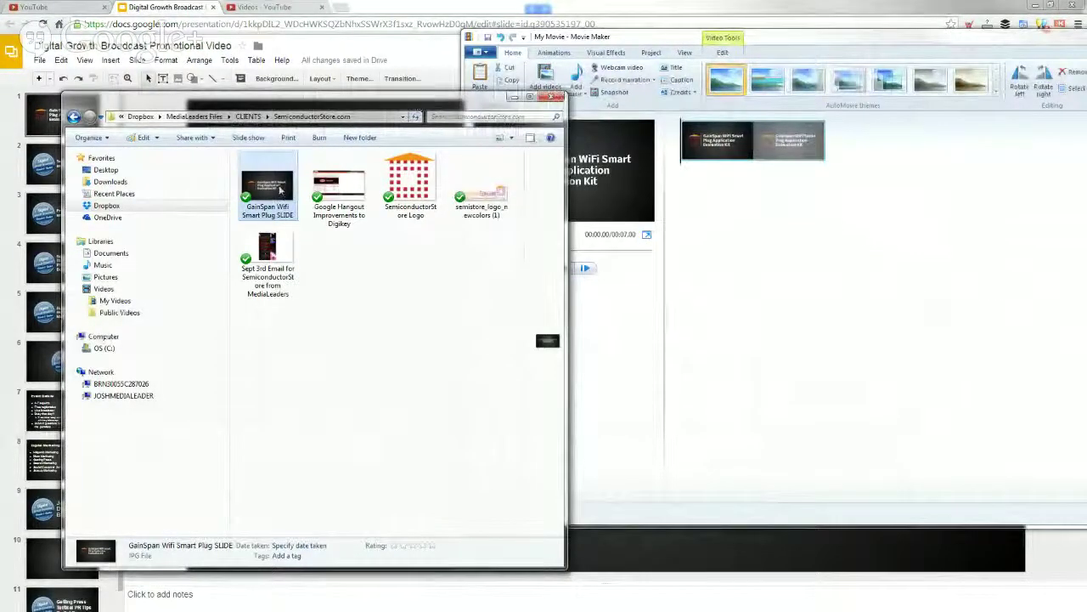
left_click(106, 205)
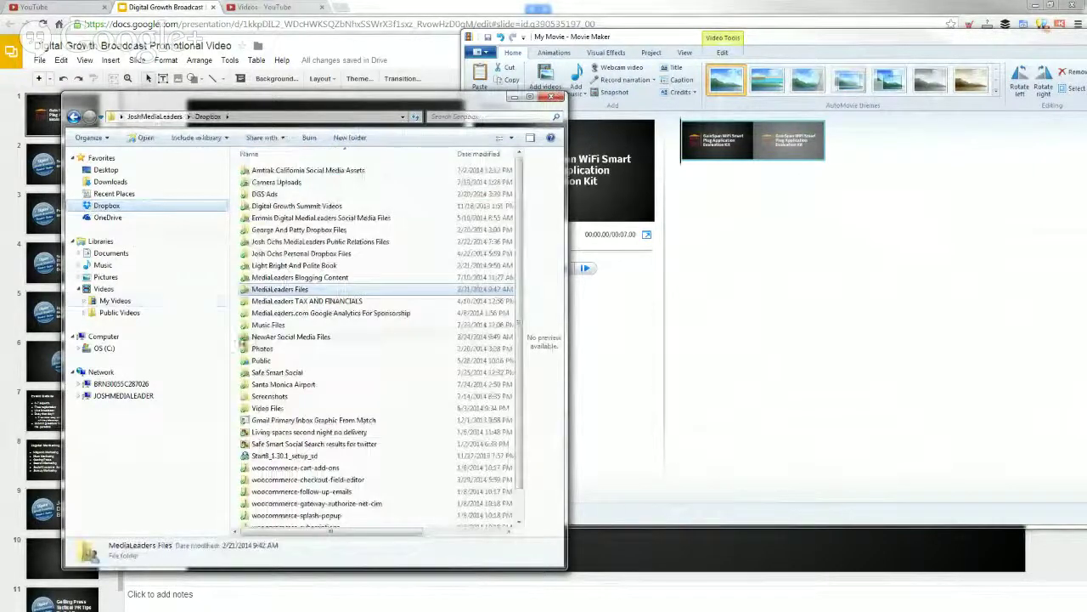
double_click(264, 325)
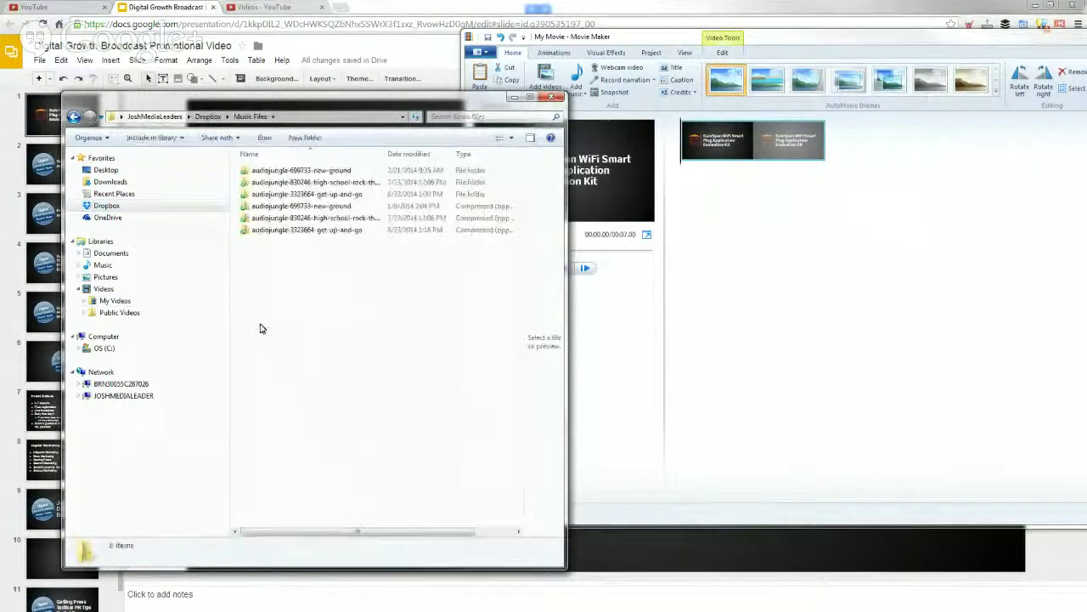
left_click(293, 173)
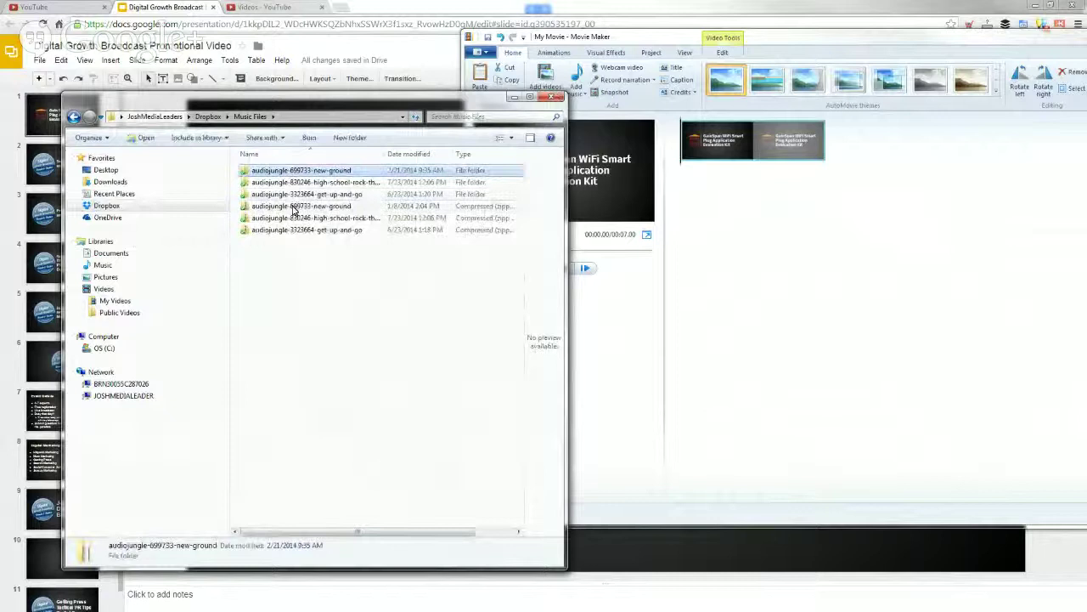
left_click(280, 195)
double_click(281, 194)
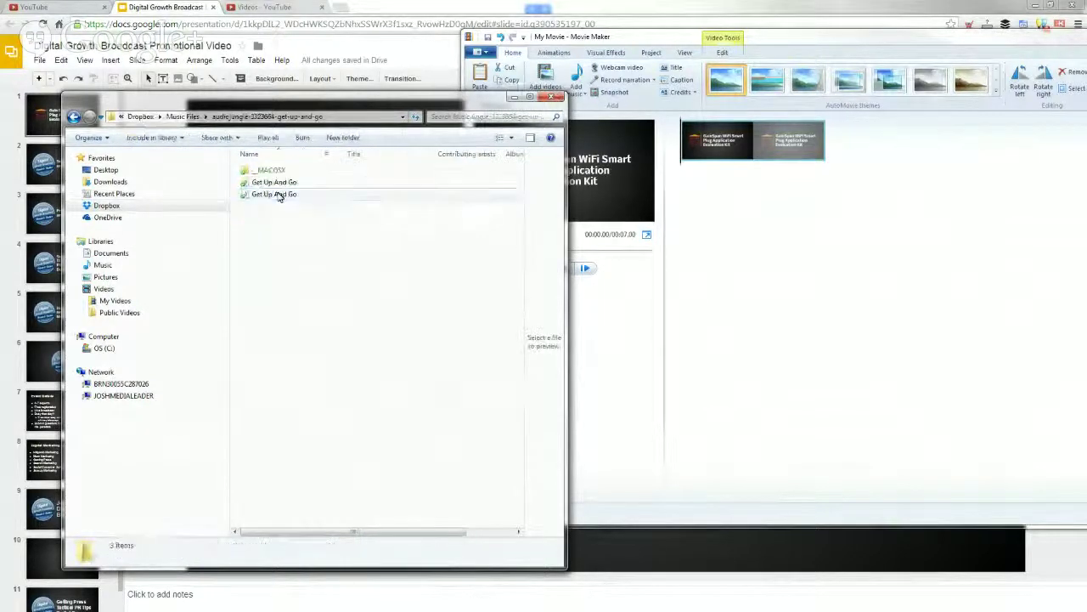
left_click(274, 183)
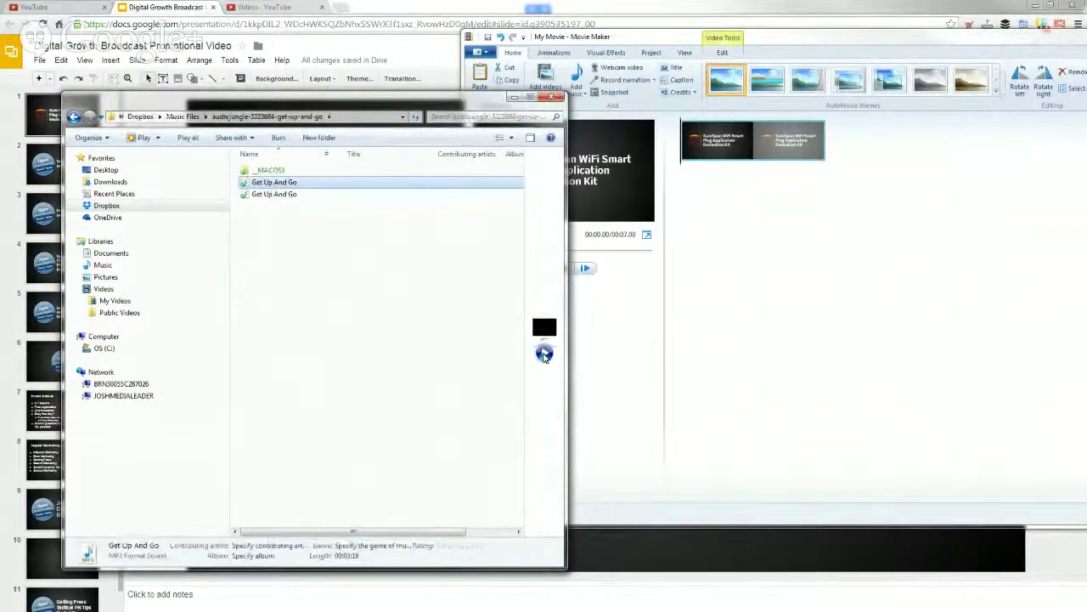
left_click(545, 354)
Drag High School.wav from the high-school-rock-theme folder into the movie
left_click(183, 117)
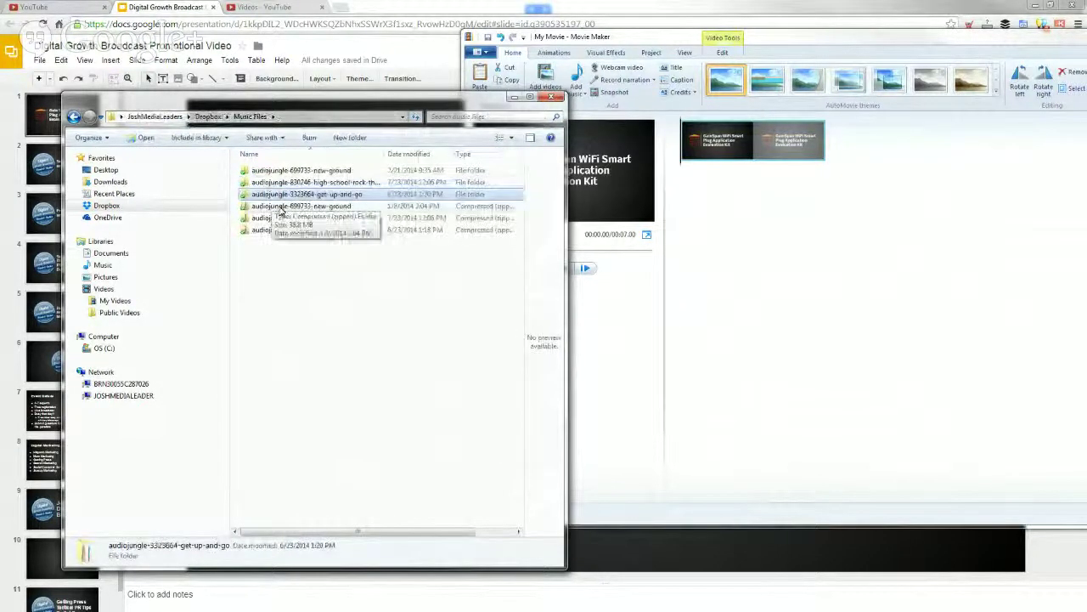
left_click(281, 219)
double_click(283, 219)
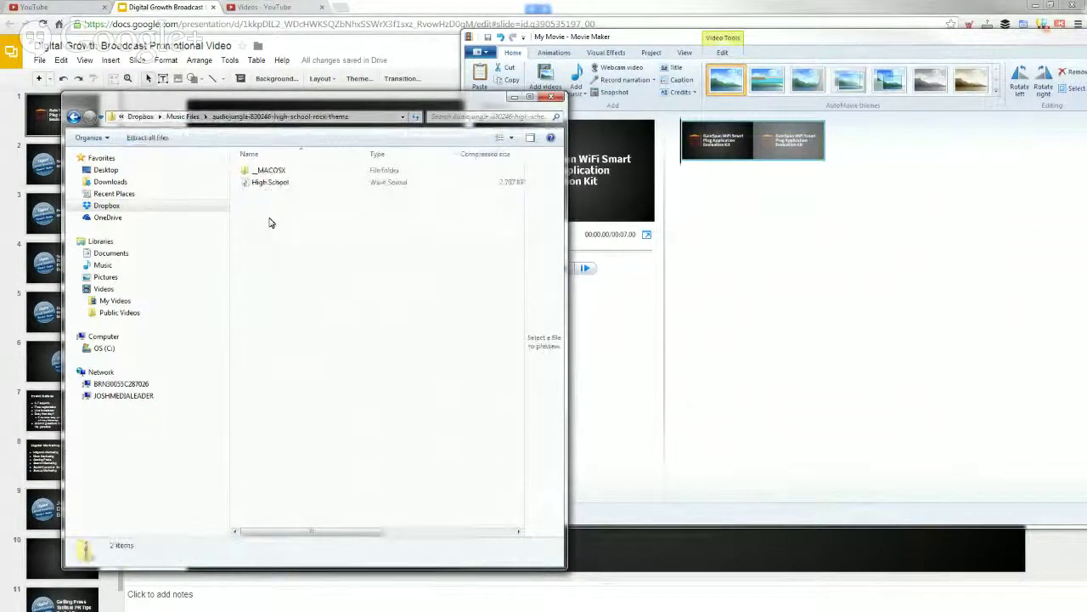
left_click(266, 186)
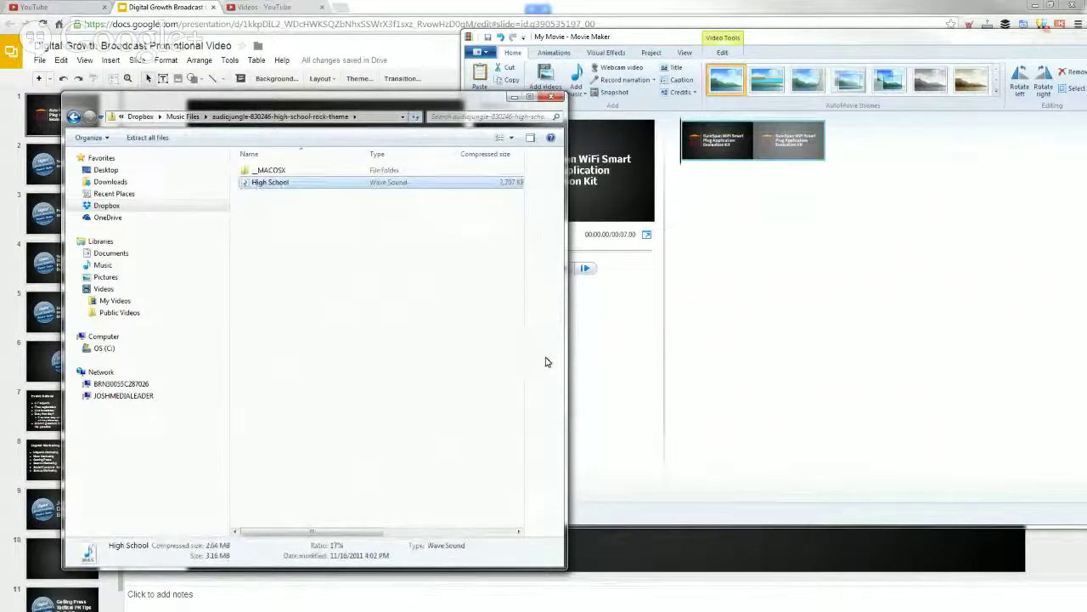
left_click_drag(244, 189, 756, 201)
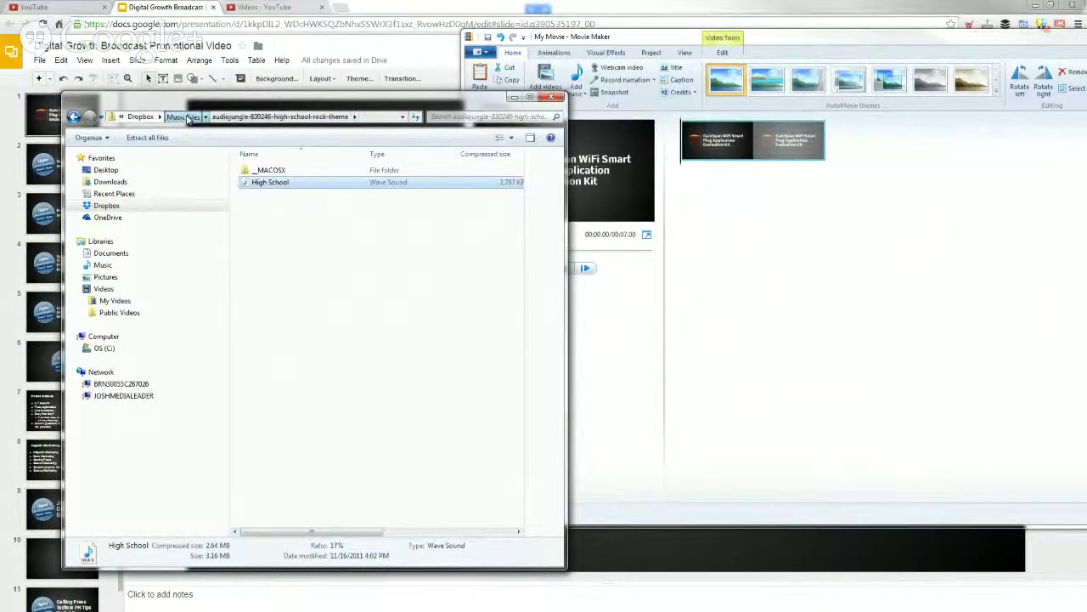
Add High School.wav again as music positioned under the title slides
left_click(188, 117)
left_click(288, 220)
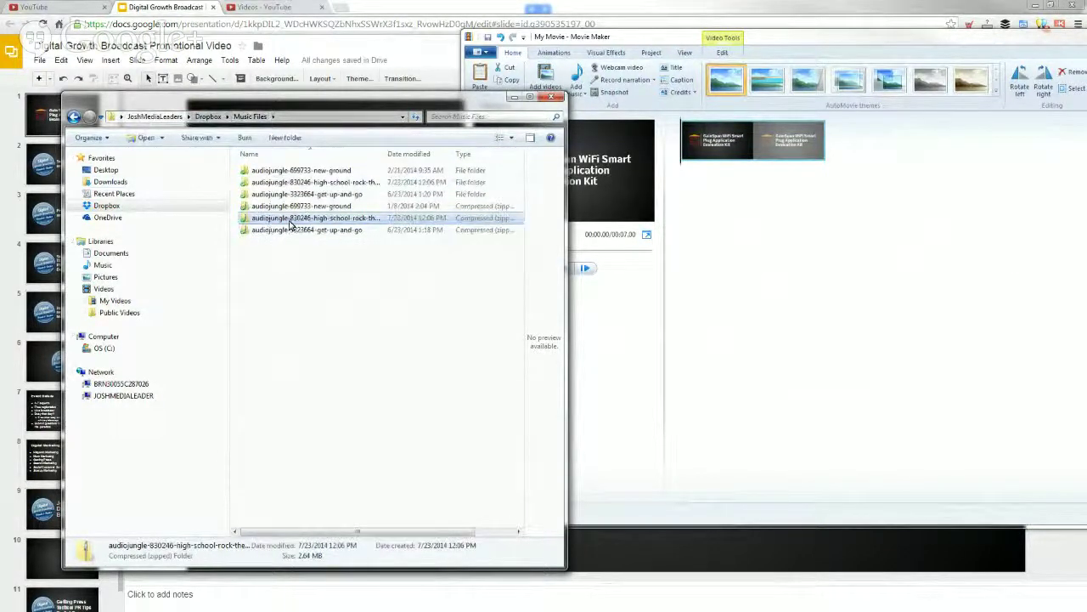
double_click(311, 183)
left_click(246, 182)
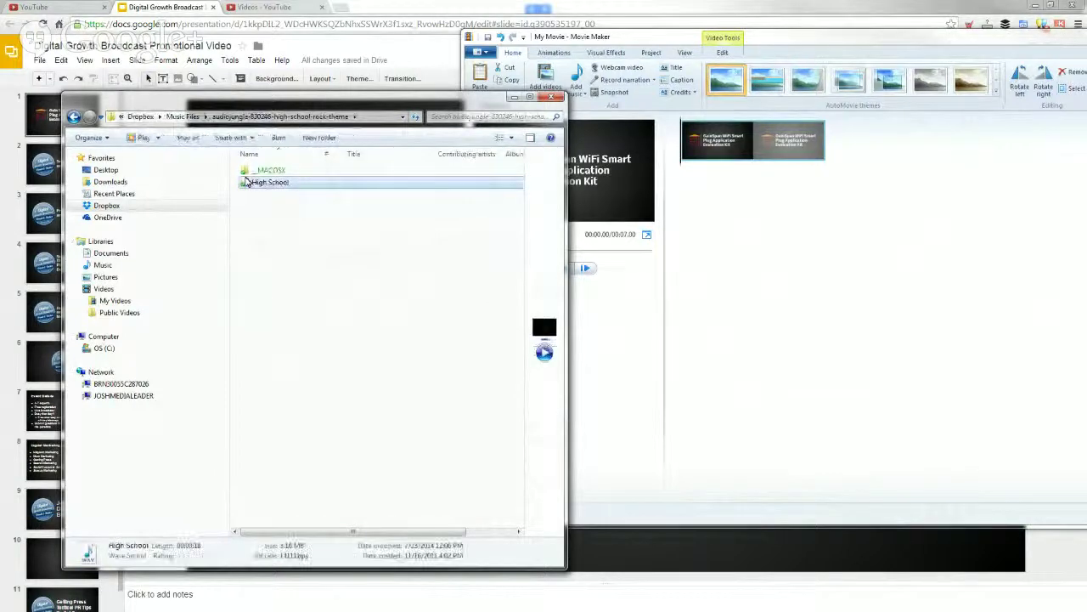
left_click_drag(246, 182, 679, 258)
left_click(531, 102)
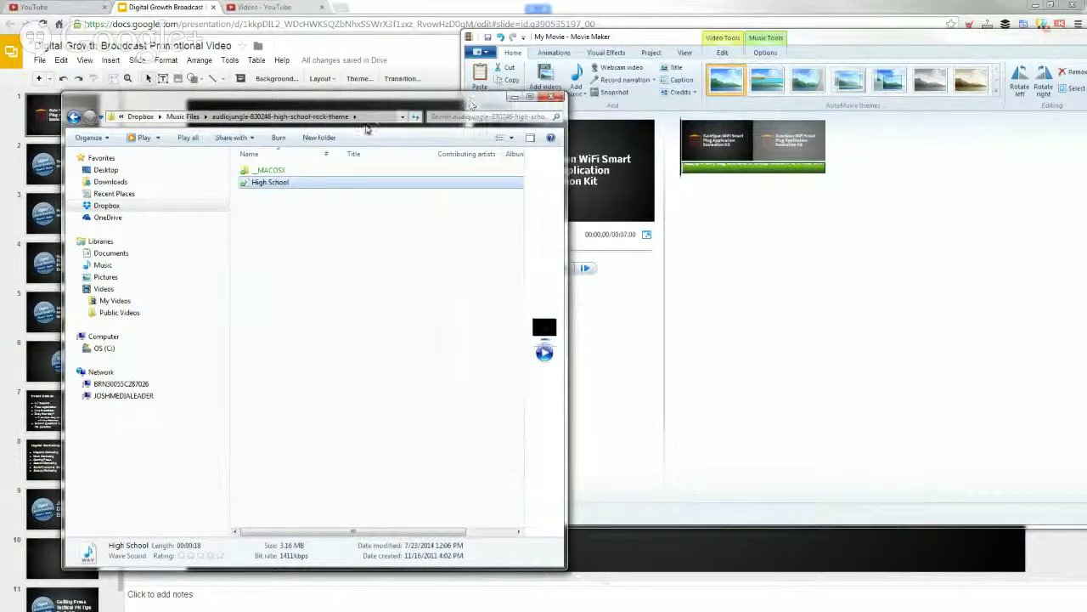
Drag the WiFi Smart Plug development kit MP4 from Downloads into the storyboard after the titles
left_click(111, 182)
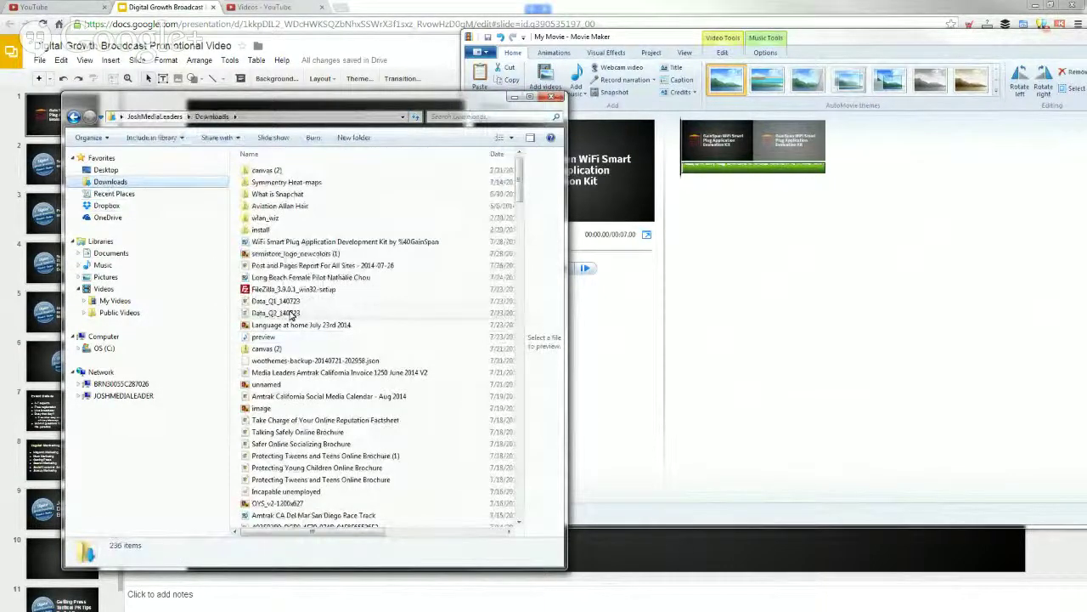
left_click(289, 242)
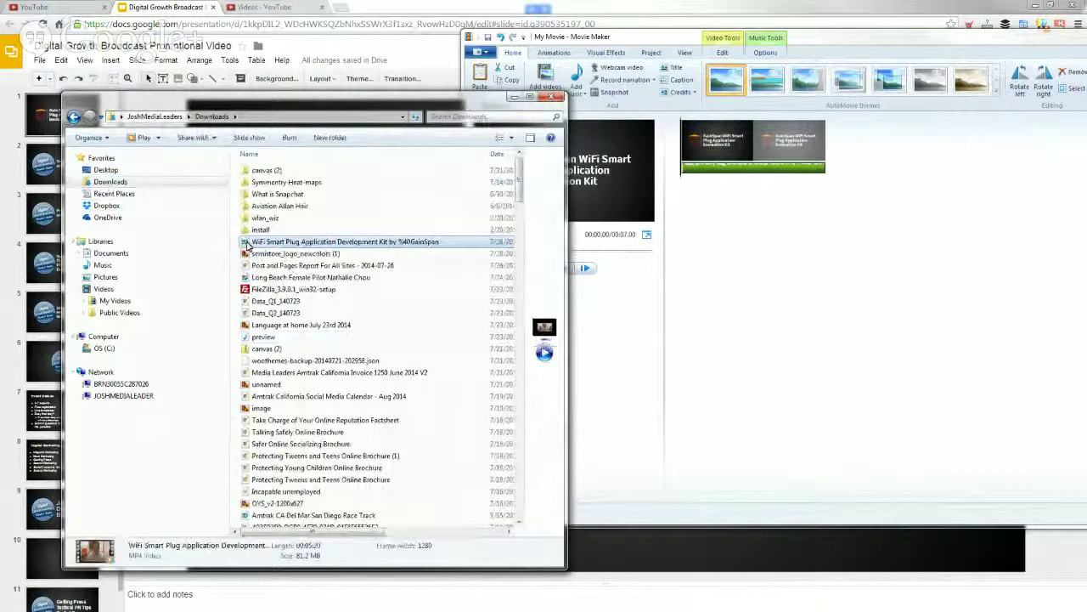
left_click_drag(247, 244, 855, 235)
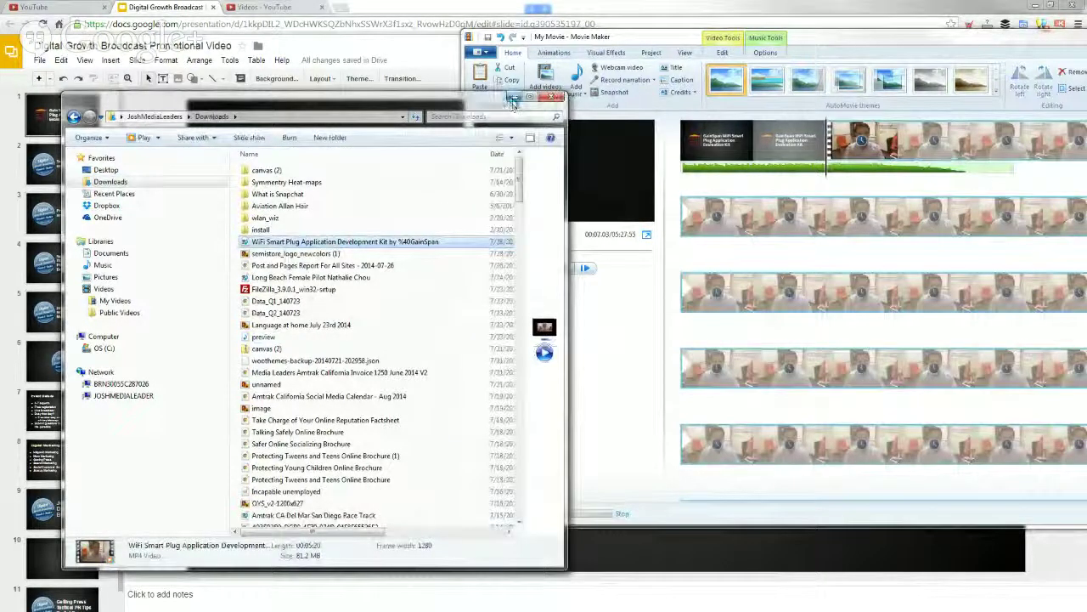
Minimize Explorer and maximize Movie Maker, then restore it to a smaller window
left_click(513, 96)
left_click_drag(510, 36, 453, 5)
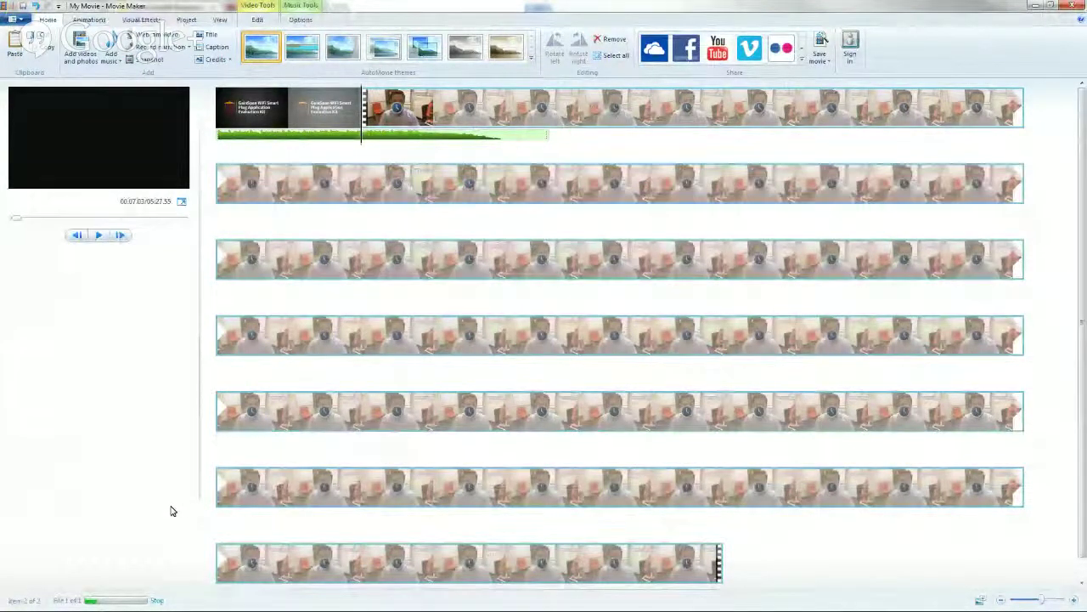
double_click(561, 7)
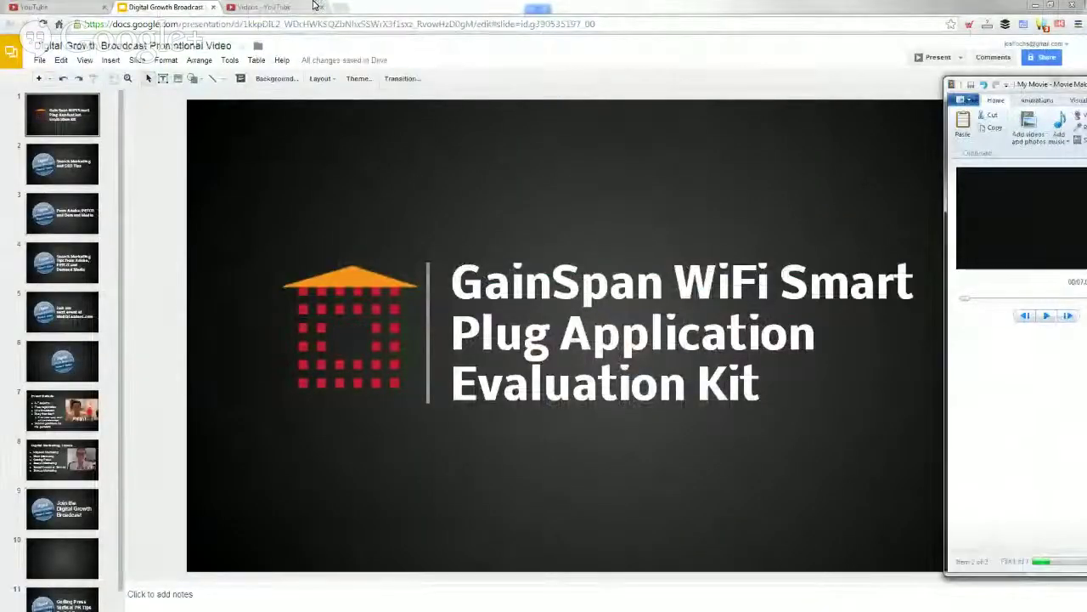
Open YouTube's upload page, then return to Movie Maker and select the first title clip
left_click(314, 6)
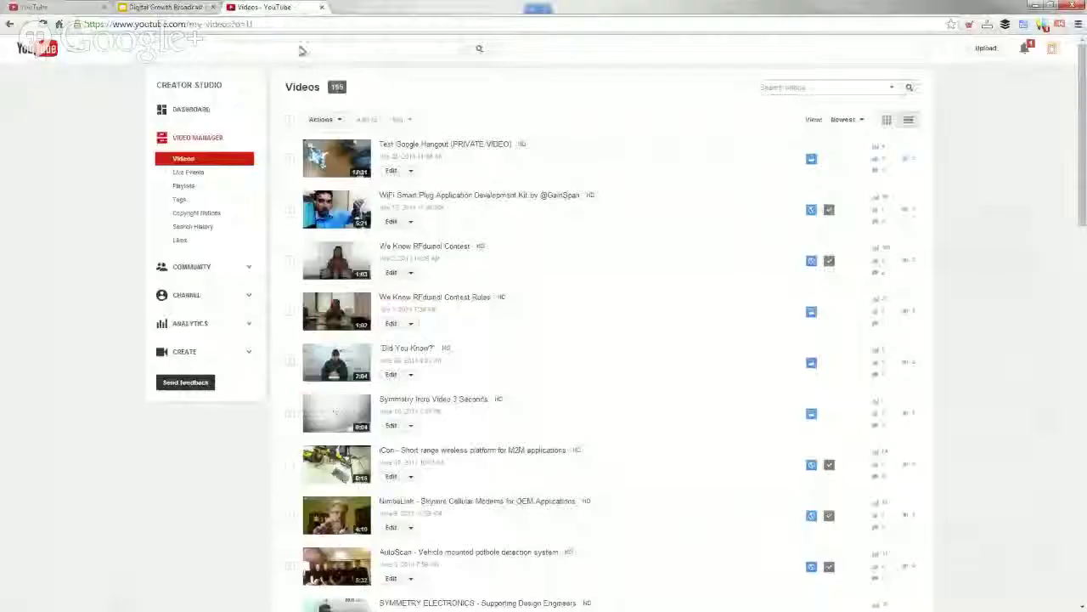
left_click(986, 48)
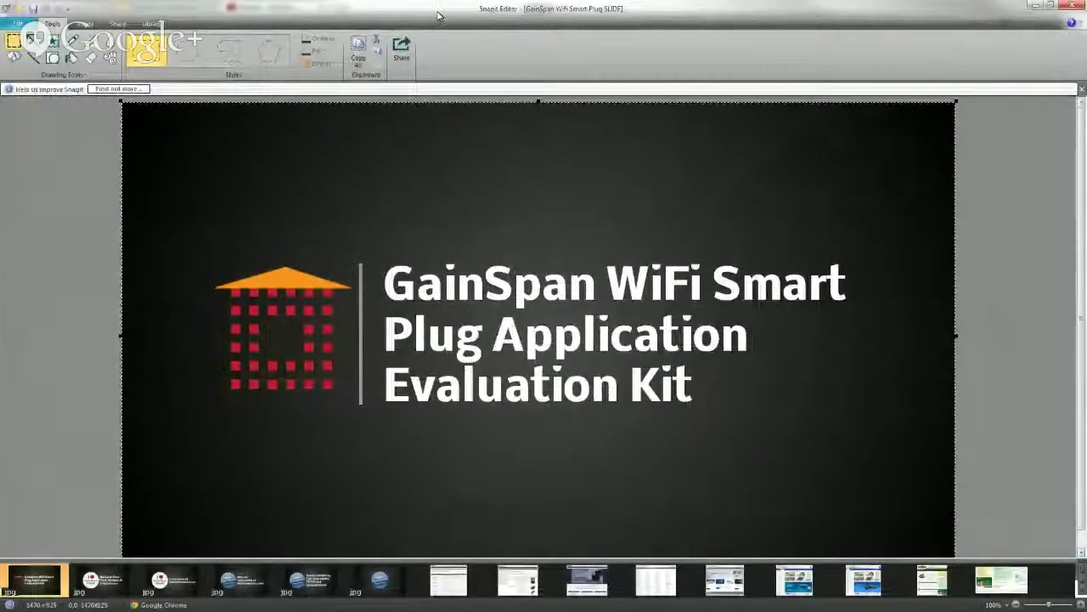
left_click_drag(438, 15, 1075, 148)
key("alt+Tab")
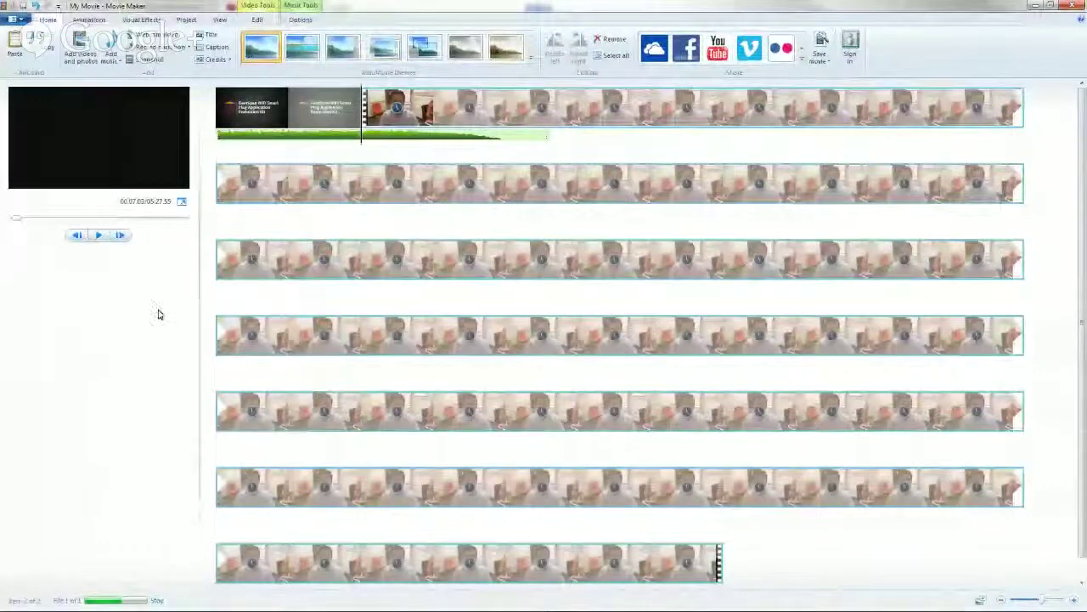
left_click(230, 113)
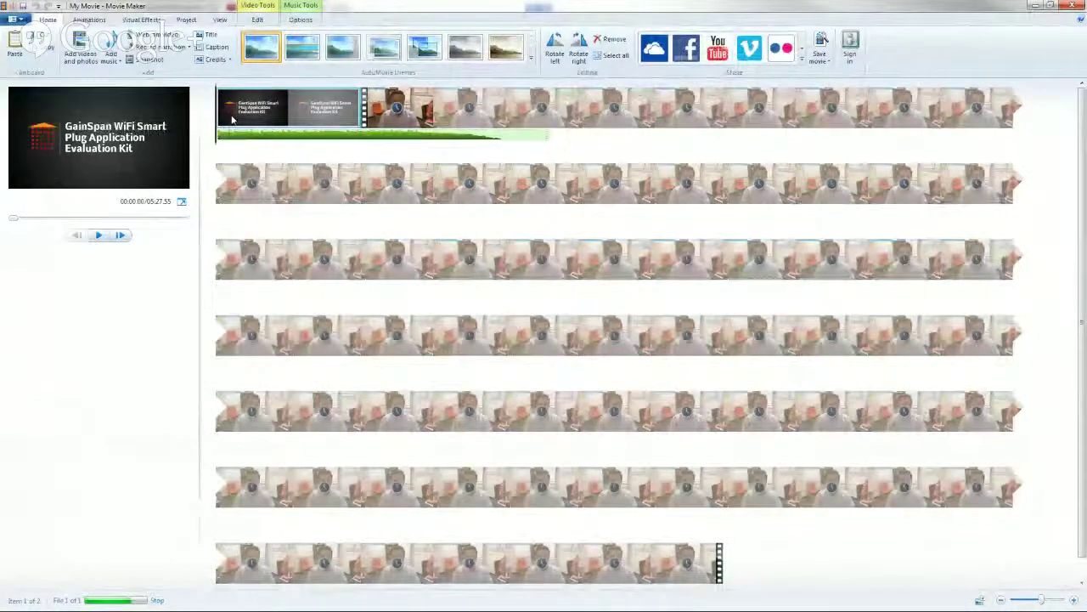
Play the movie opening, then open the High School track's options (start 0.00s, end 18.76s)
key("space")
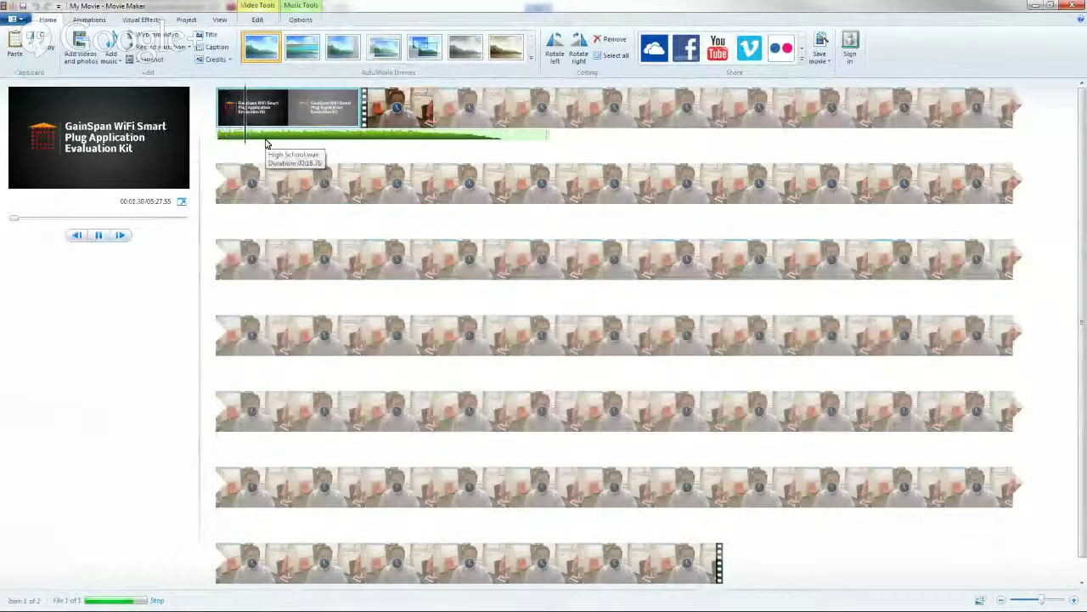
left_click(263, 138)
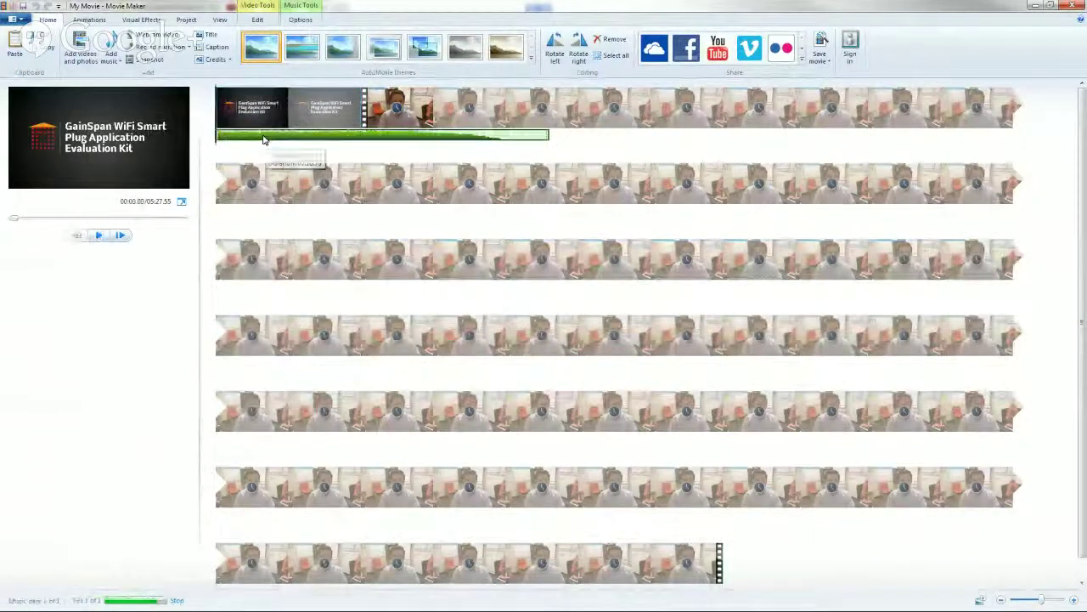
double_click(264, 140)
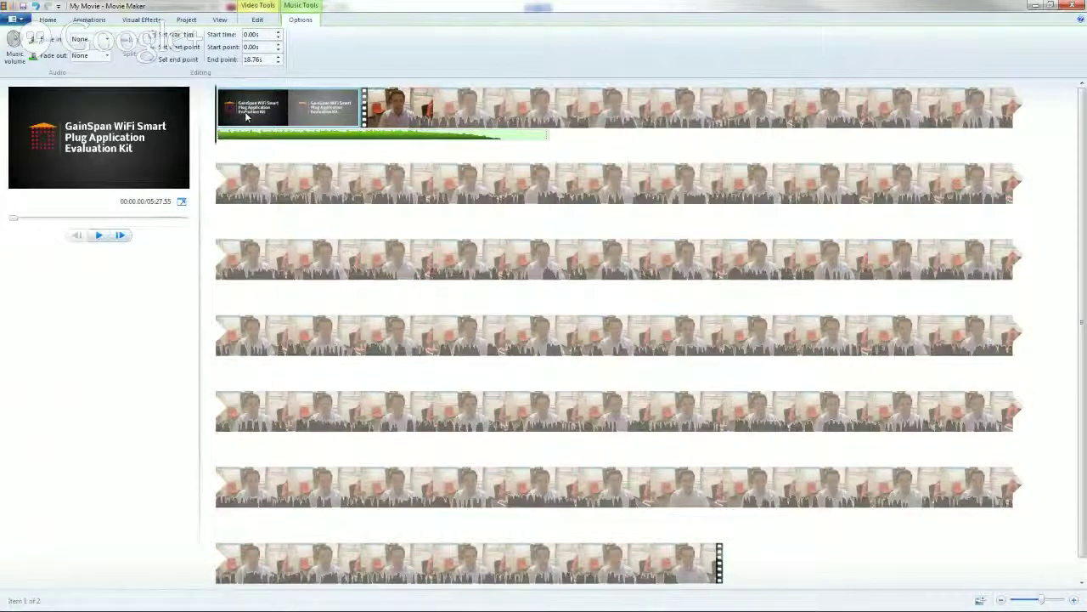
Widen the preview area and try shifting the music track later, then undo it
left_click_drag(213, 170, 368, 171)
left_click(446, 113)
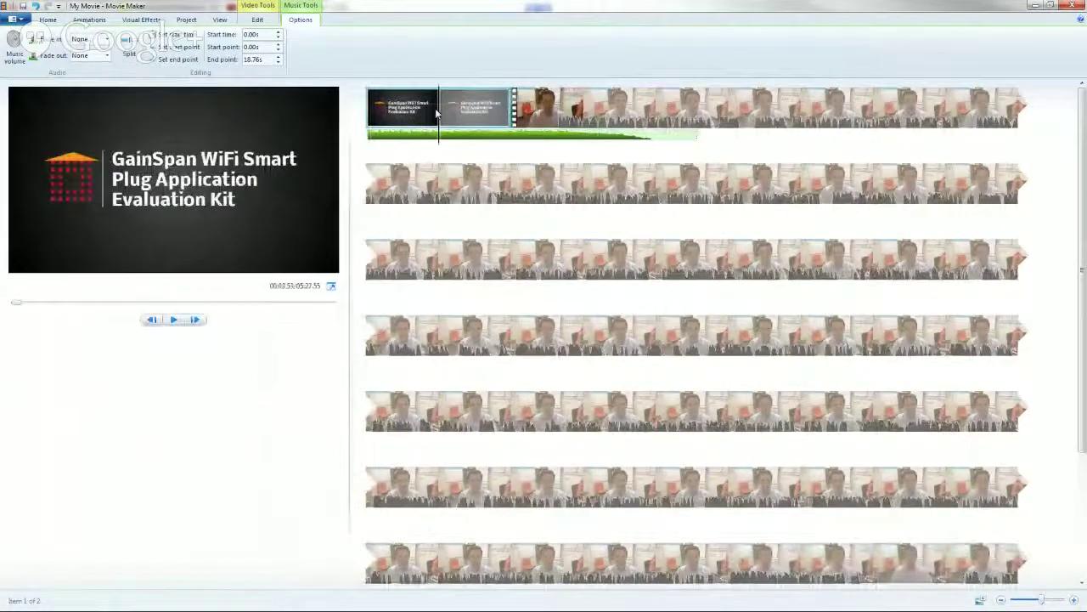
left_click(399, 140)
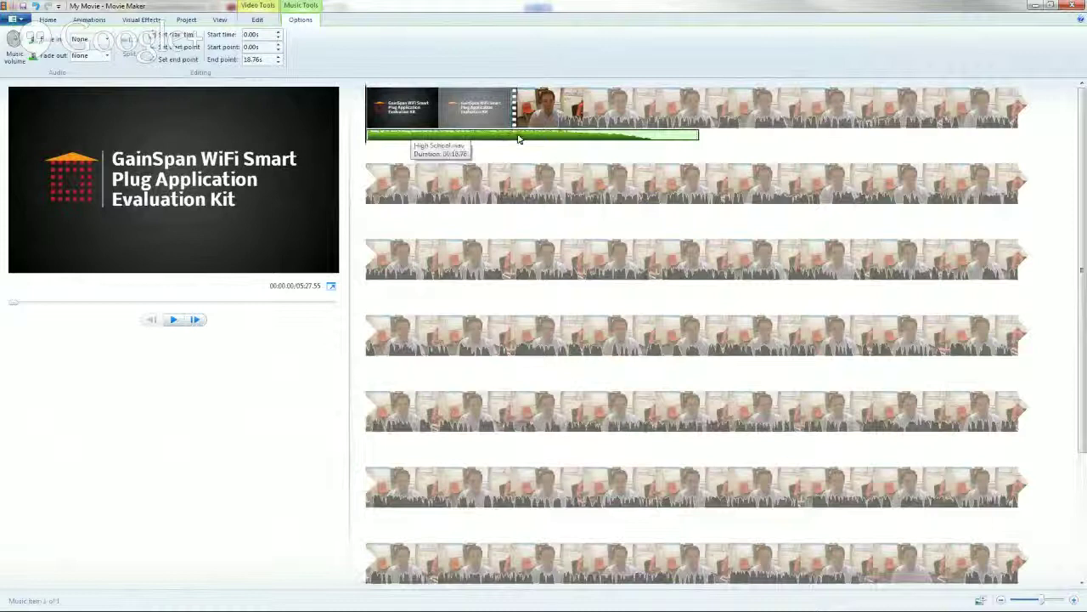
left_click_drag(520, 139, 487, 138)
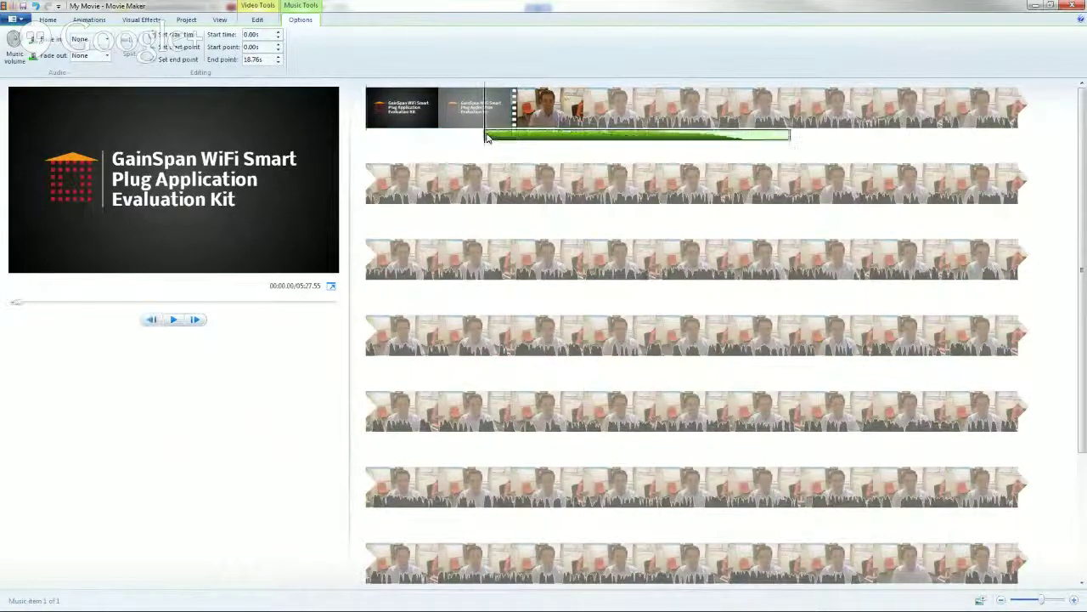
key("ctrl+z")
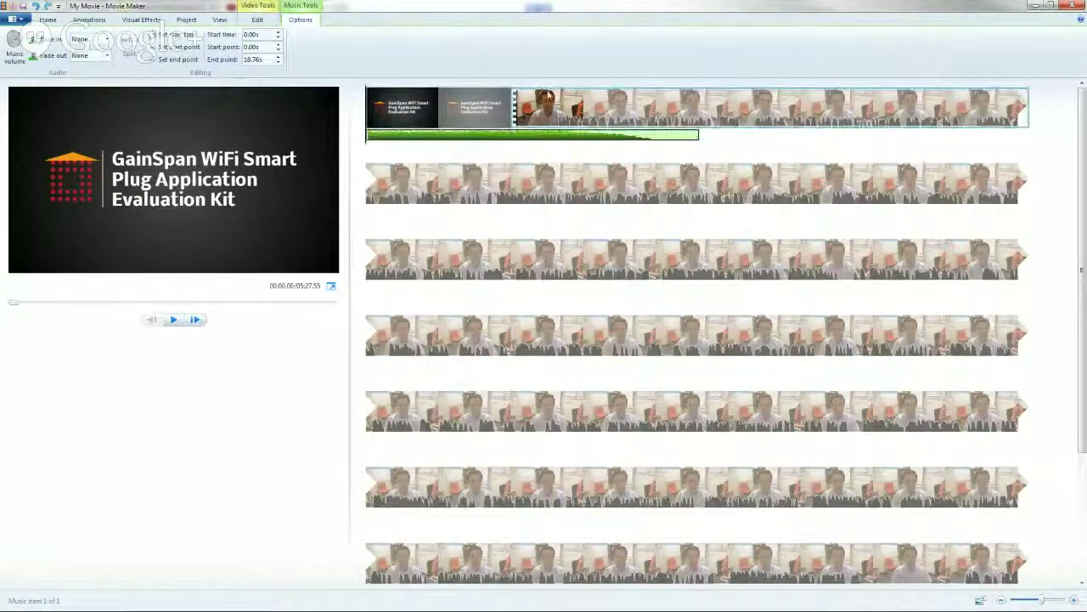
Select the WiFi Smart Plug video clip and pause playback to inspect its editing actions
right_click(533, 122)
key("Escape")
left_click(512, 109)
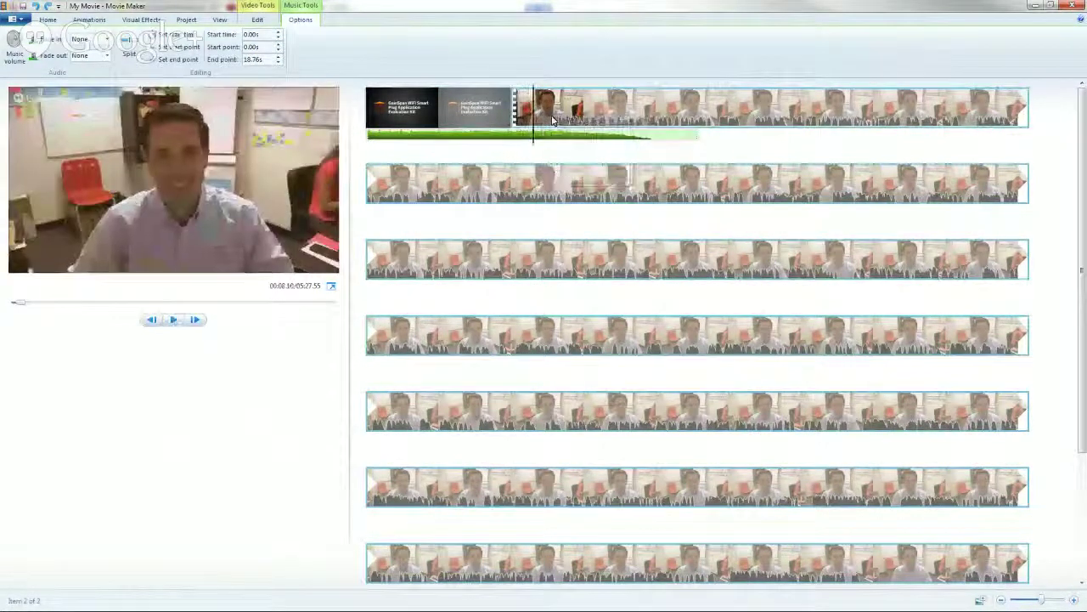
key("space")
left_click(532, 117)
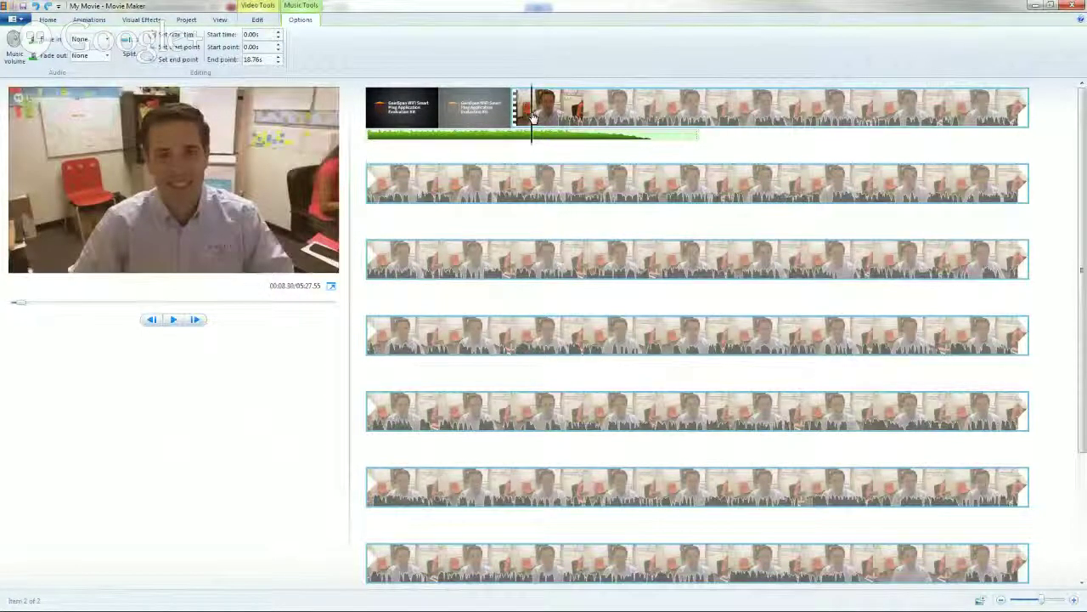
right_click(532, 117)
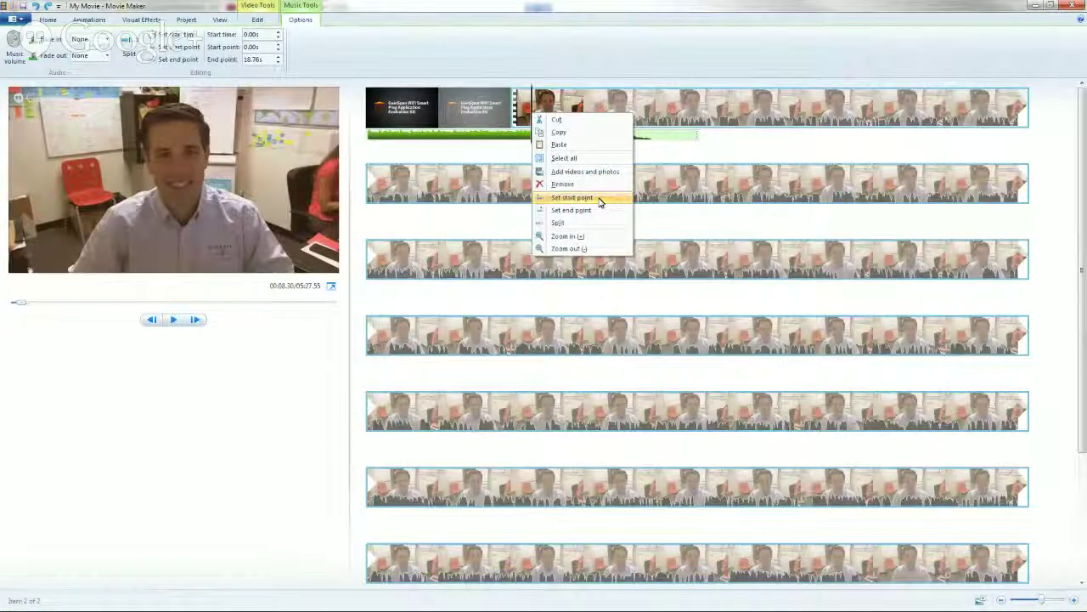
left_click(535, 130)
Trim the WiFi Smart Plug clip to start just after the Hangouts On Air card
left_click(523, 115)
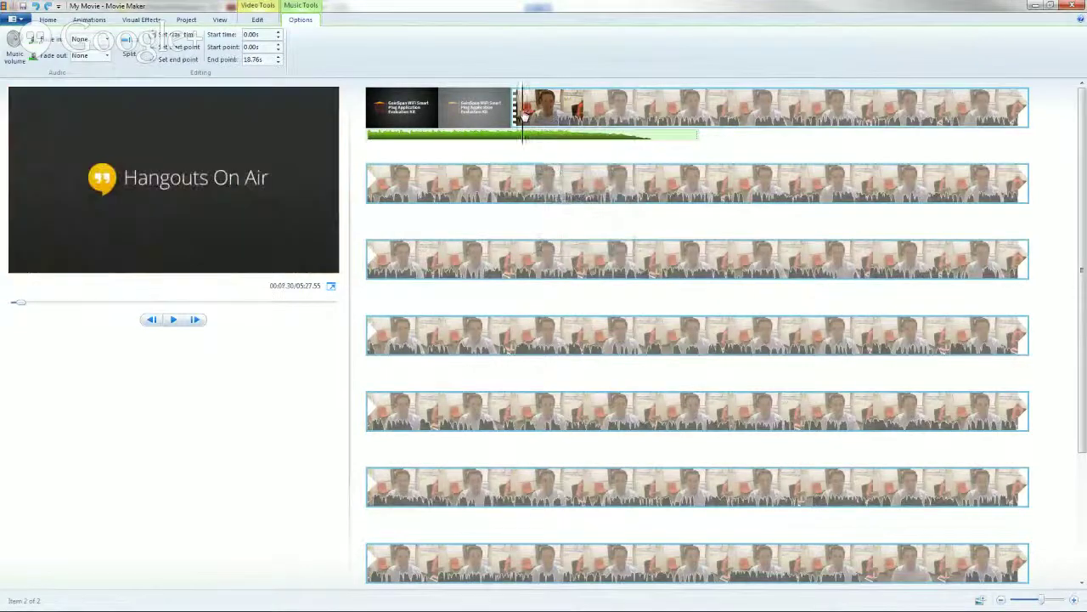
left_click(528, 116)
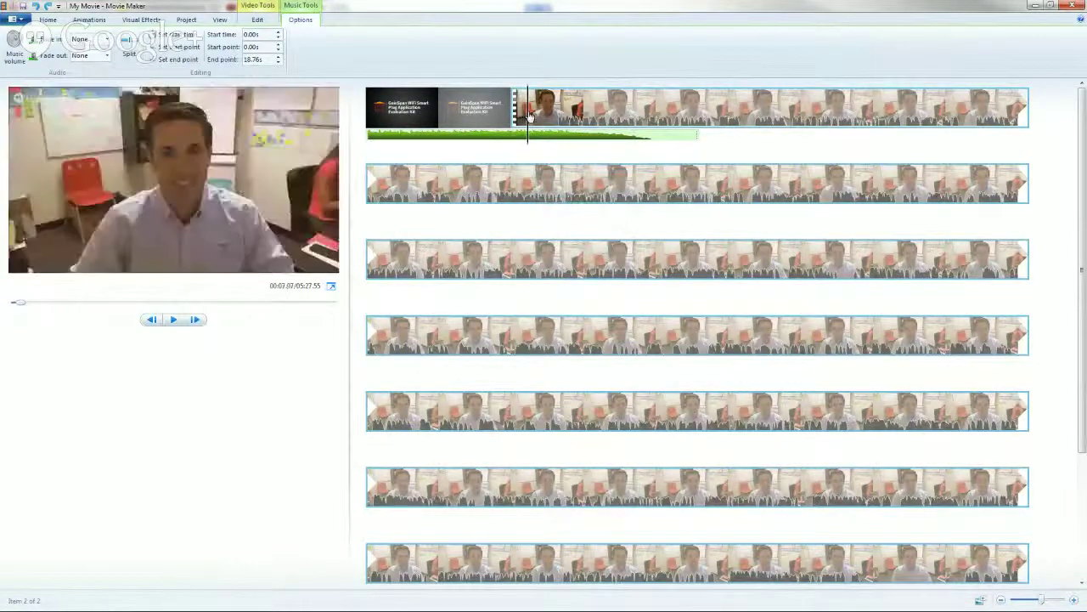
right_click(528, 115)
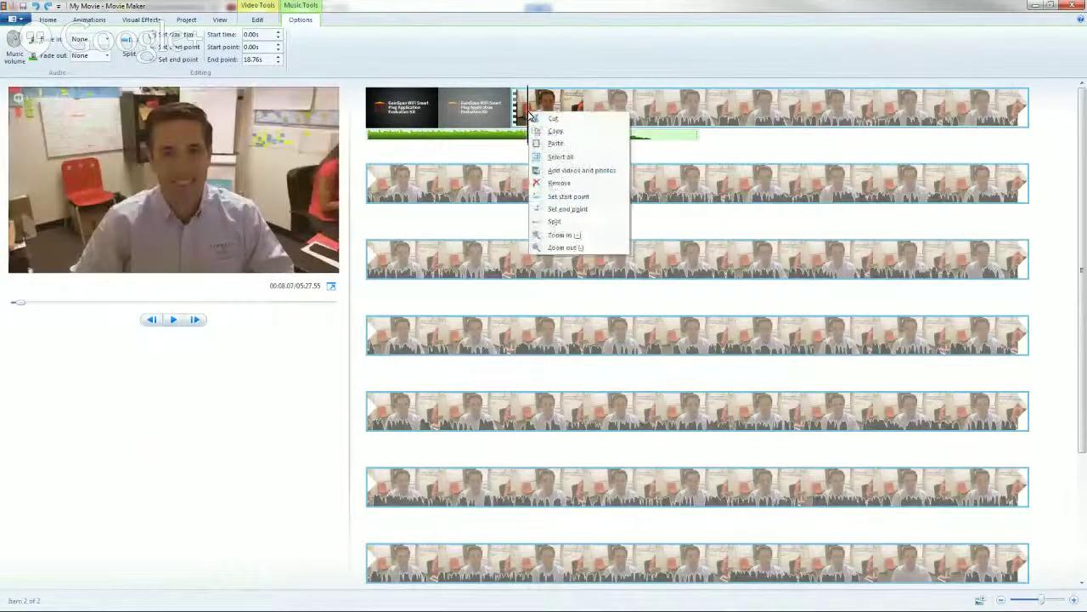
left_click(558, 196)
key("space")
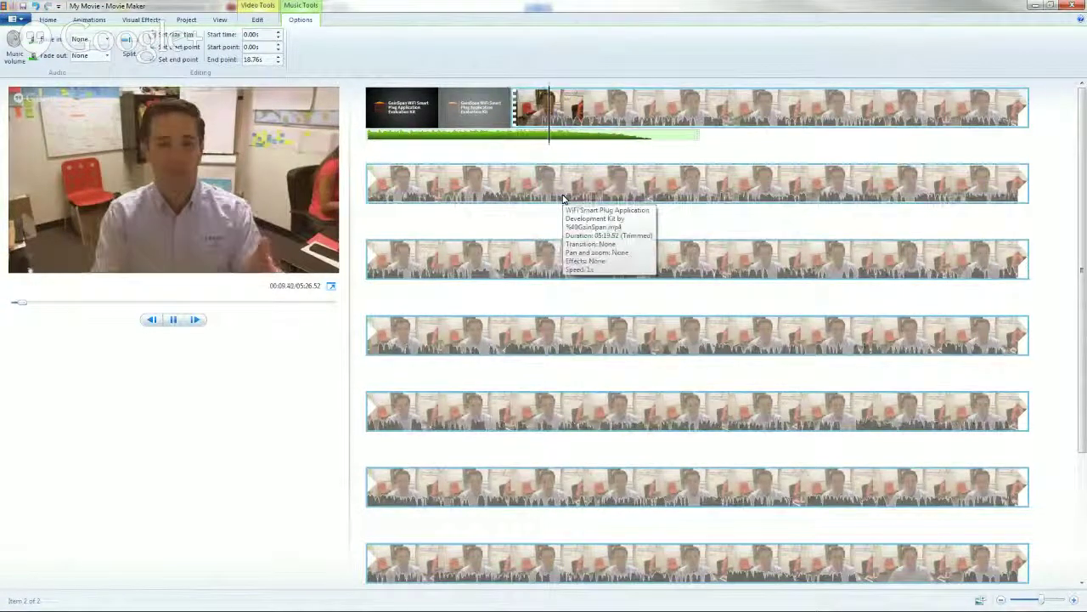
key("space")
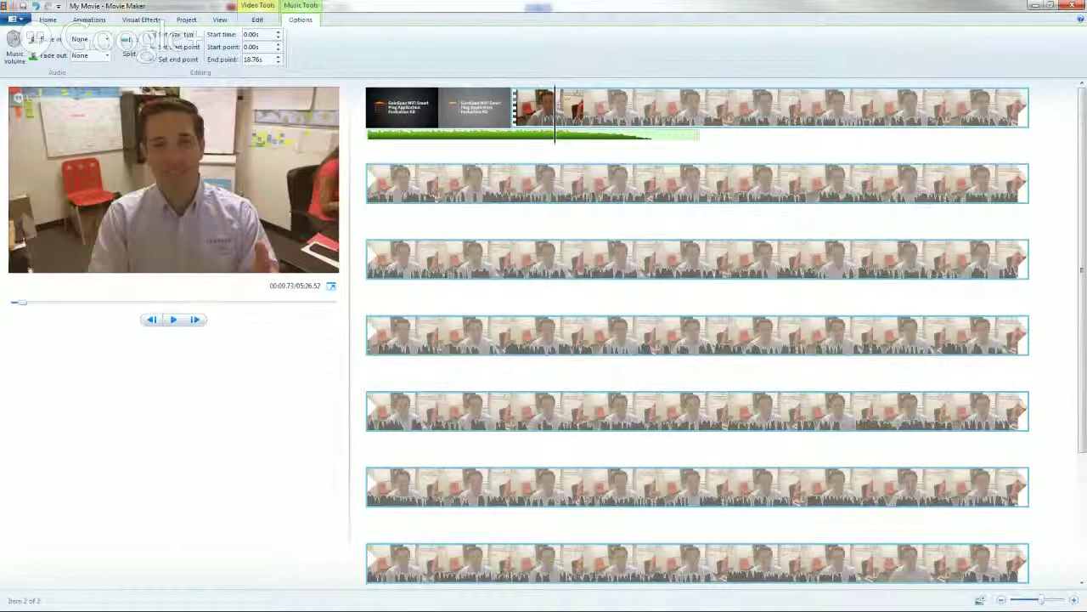
key("Home")
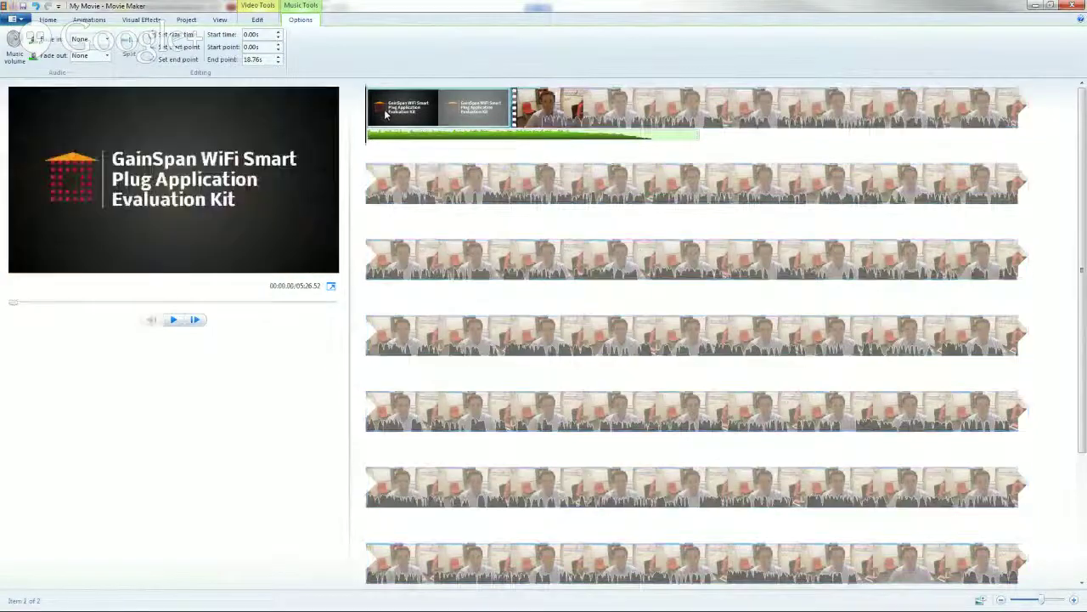
left_click(48, 20)
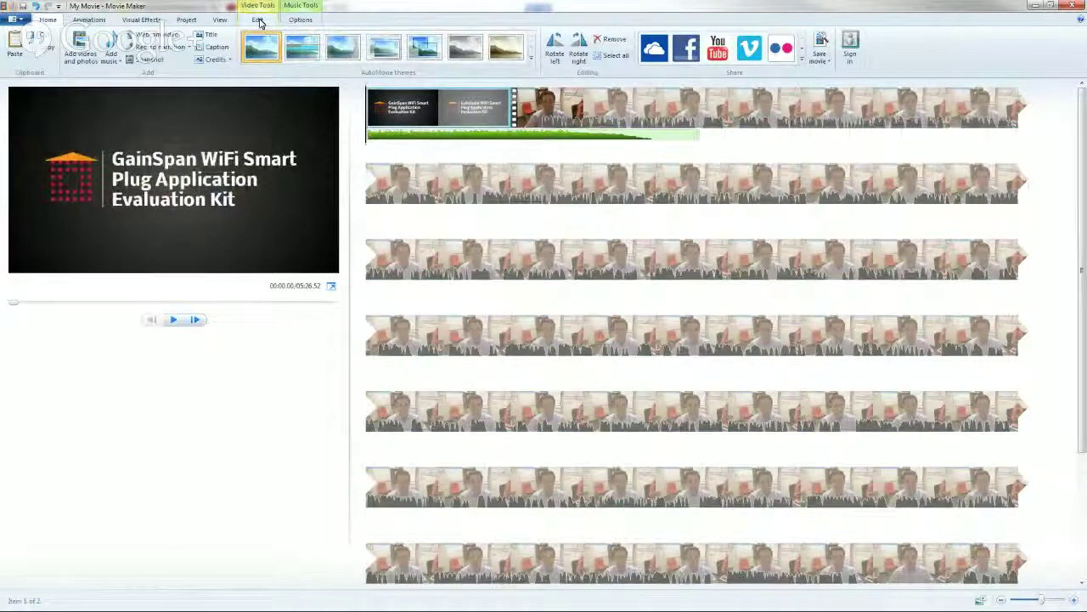
Apply a transition to the GainSpan title slide from the Animations tab
left_click(259, 21)
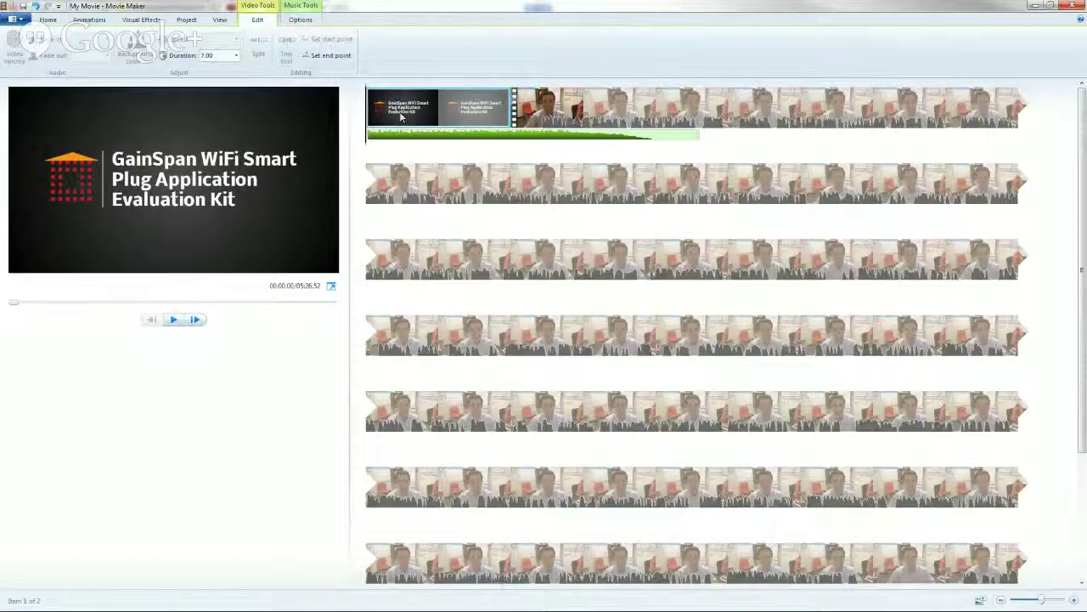
left_click(99, 23)
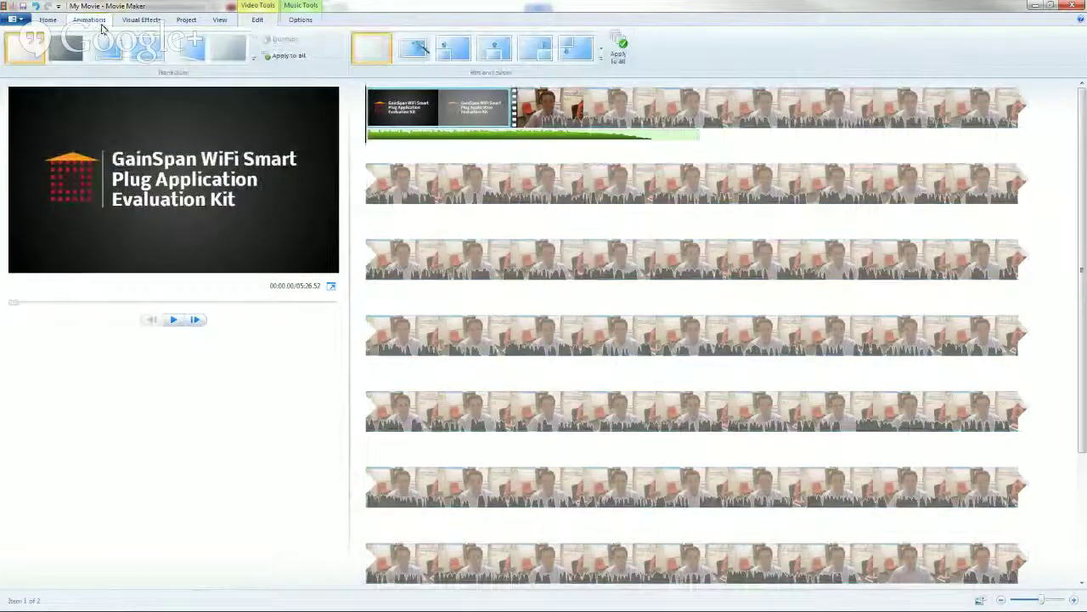
left_click(189, 49)
left_click(188, 50)
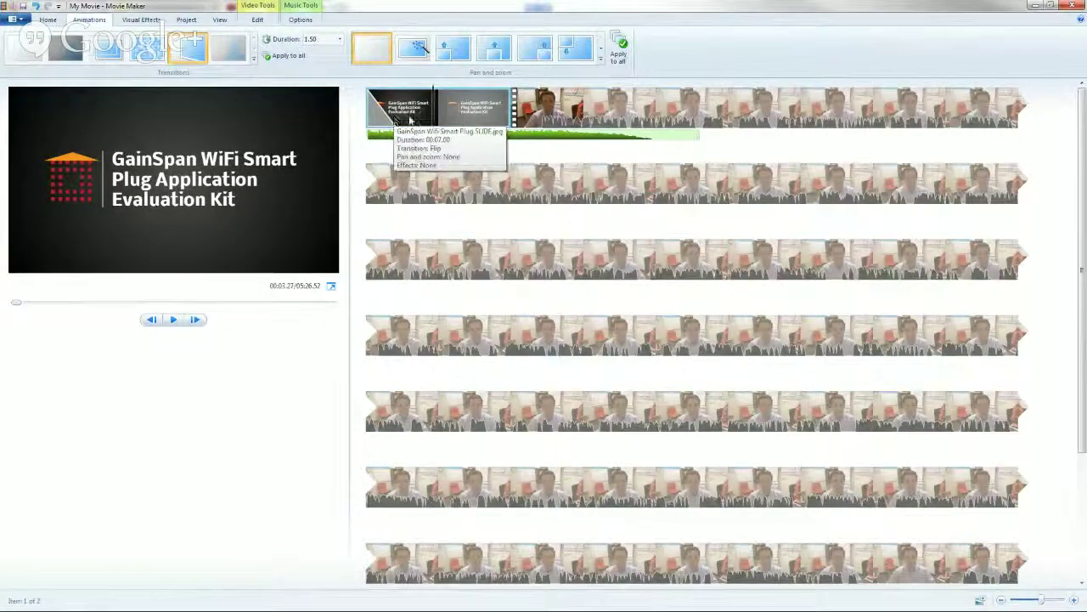
Give the WiFi Smart Plug video a 1.50-second dissolve transition and preview it
left_click(513, 115)
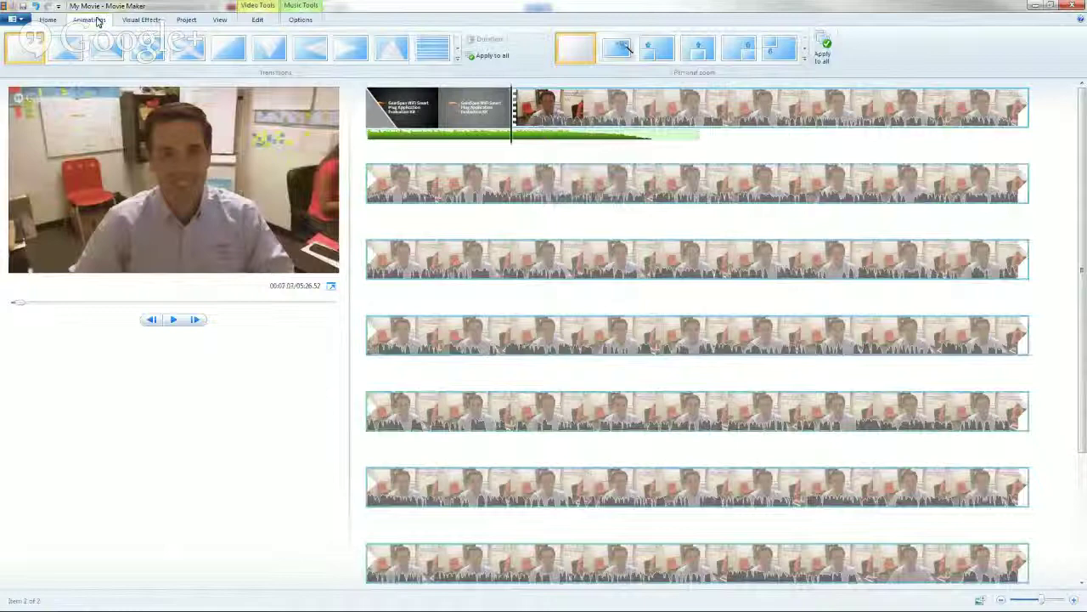
left_click(458, 56)
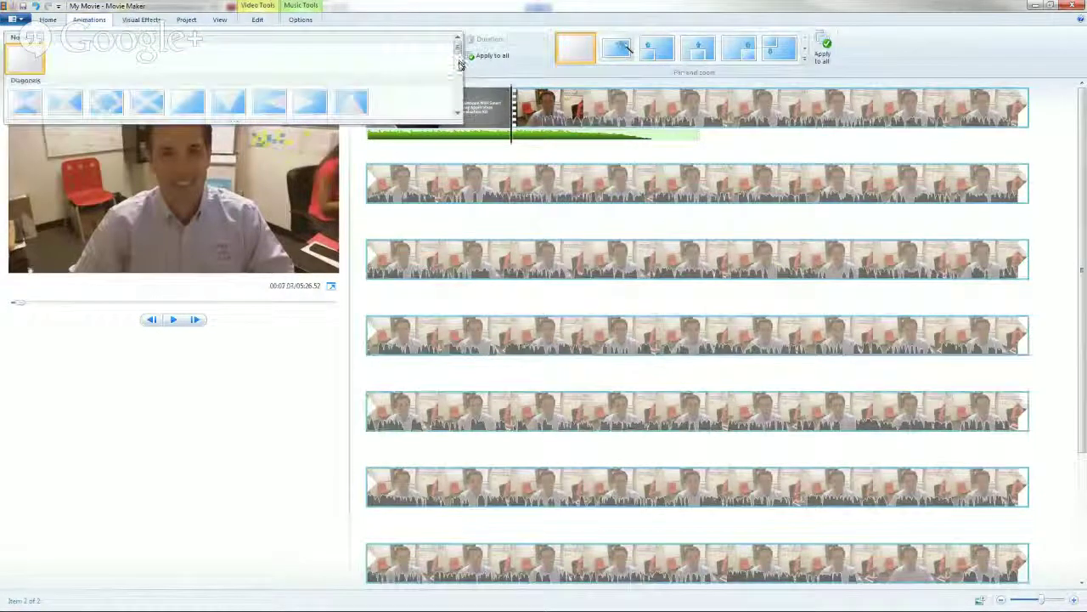
scroll(460, 64, "down", 2)
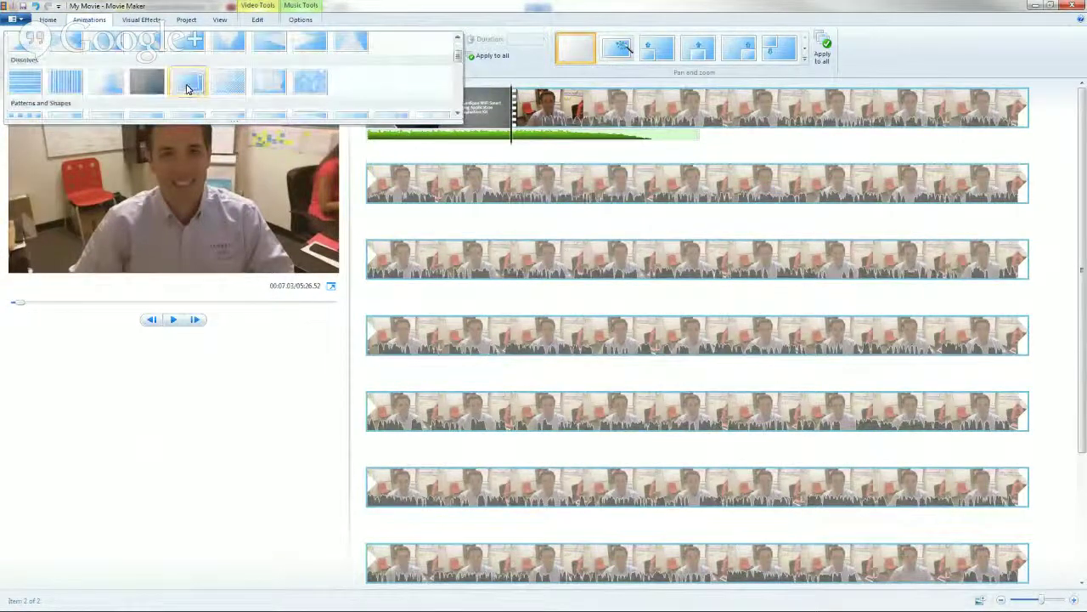
left_click(188, 85)
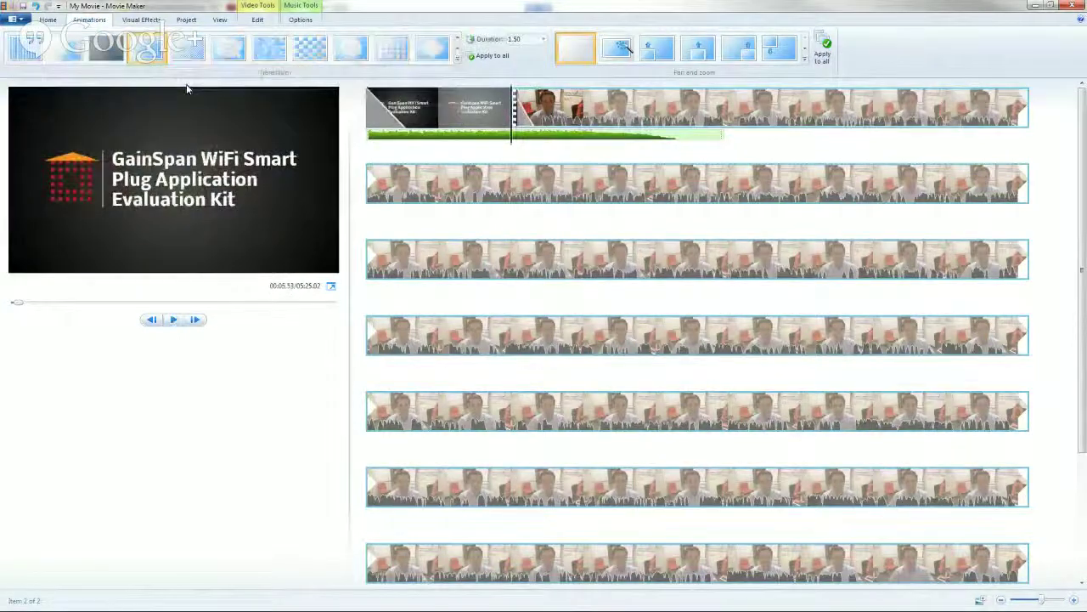
left_click(464, 109)
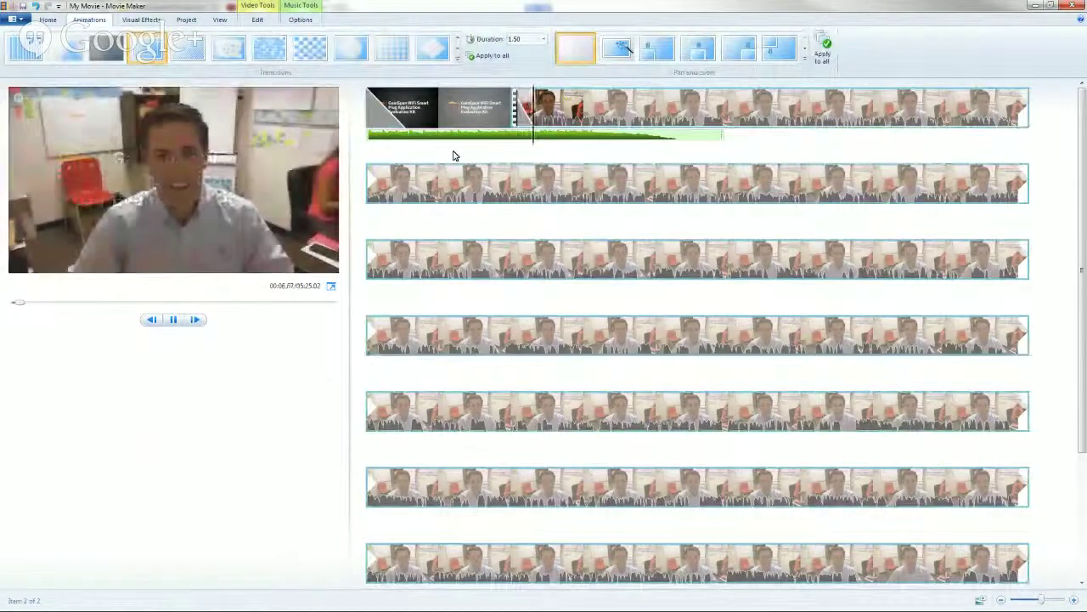
key("space")
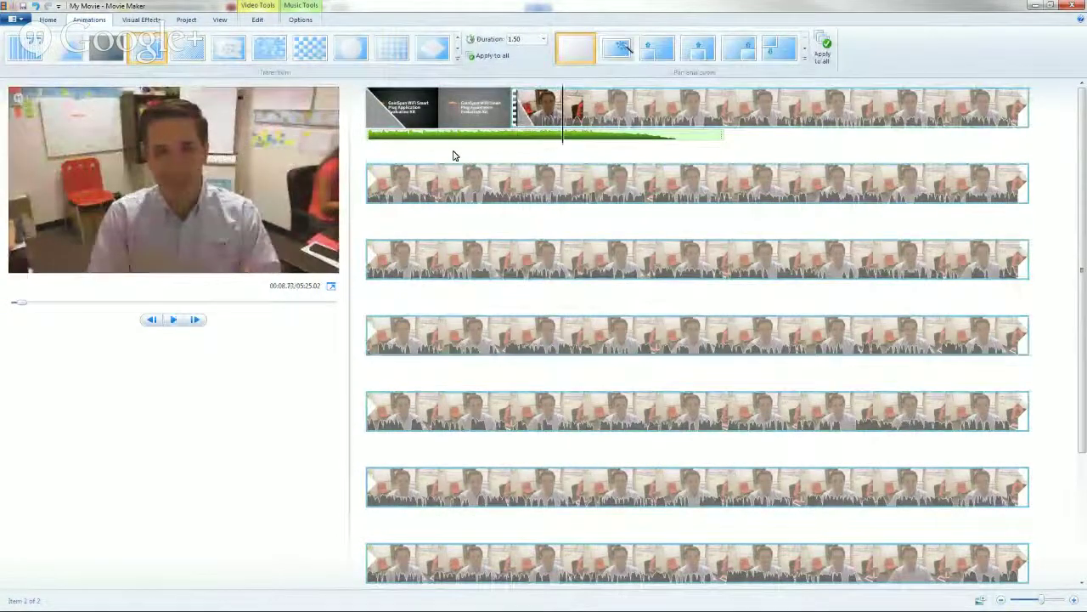
left_click(456, 138)
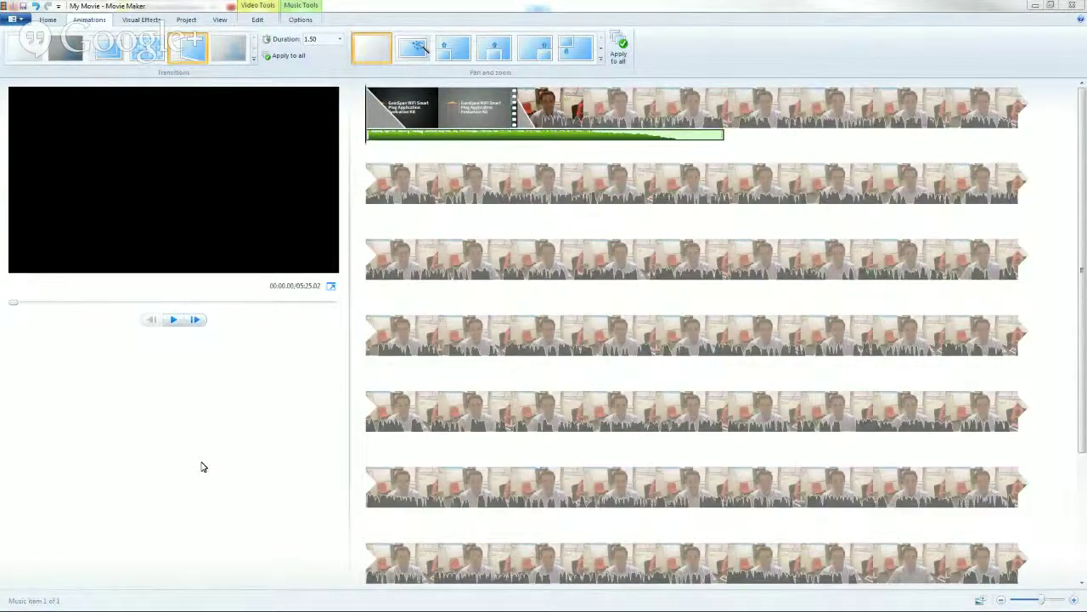
Move the High School music track to the very start of the movie
left_click(443, 103)
key("space")
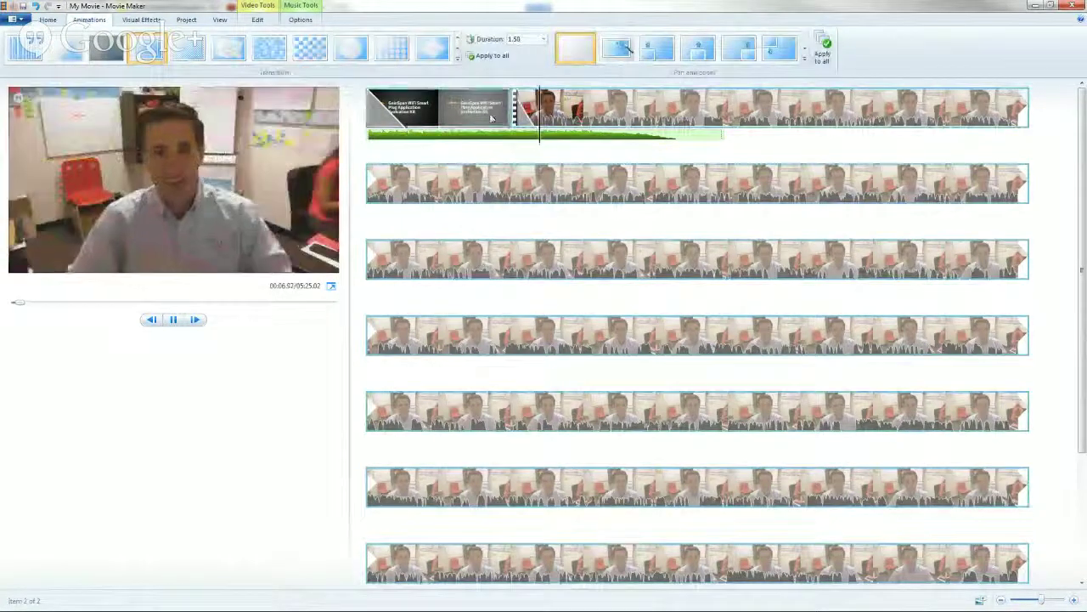
left_click(553, 138)
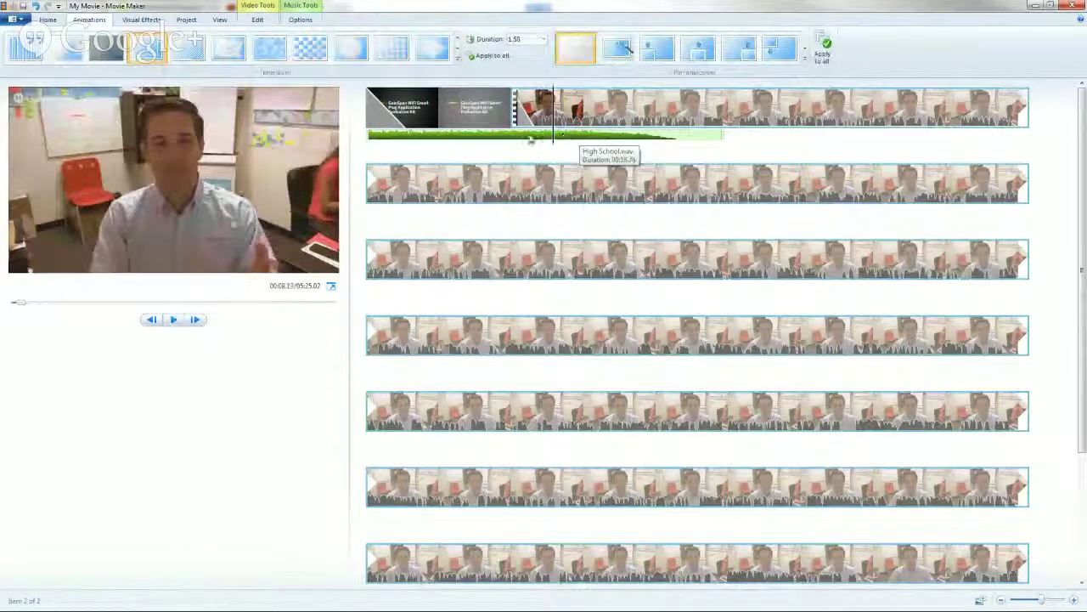
left_click_drag(531, 138, 367, 140)
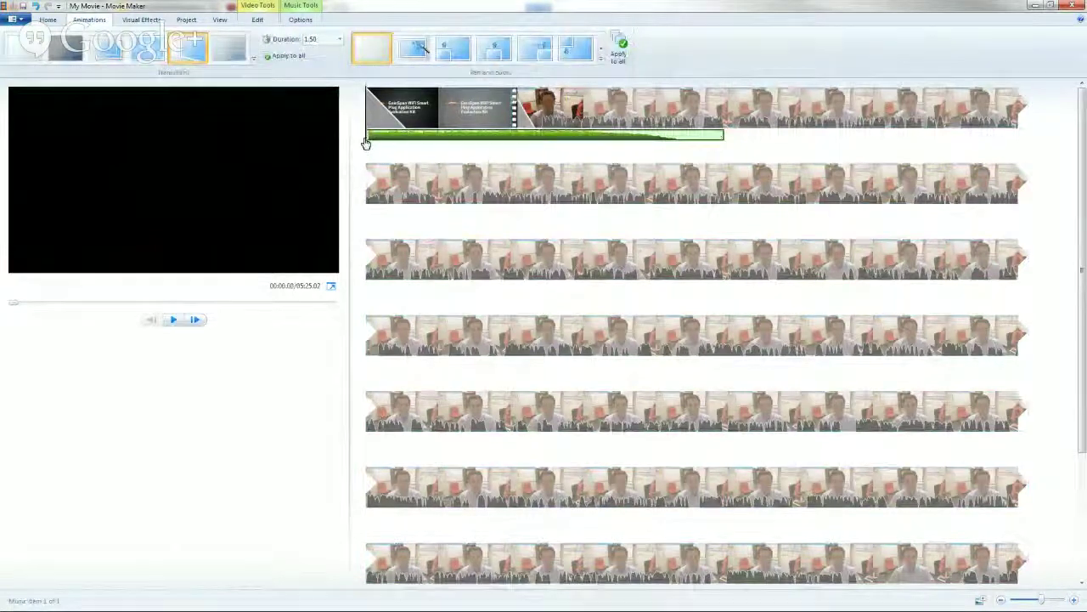
key("space")
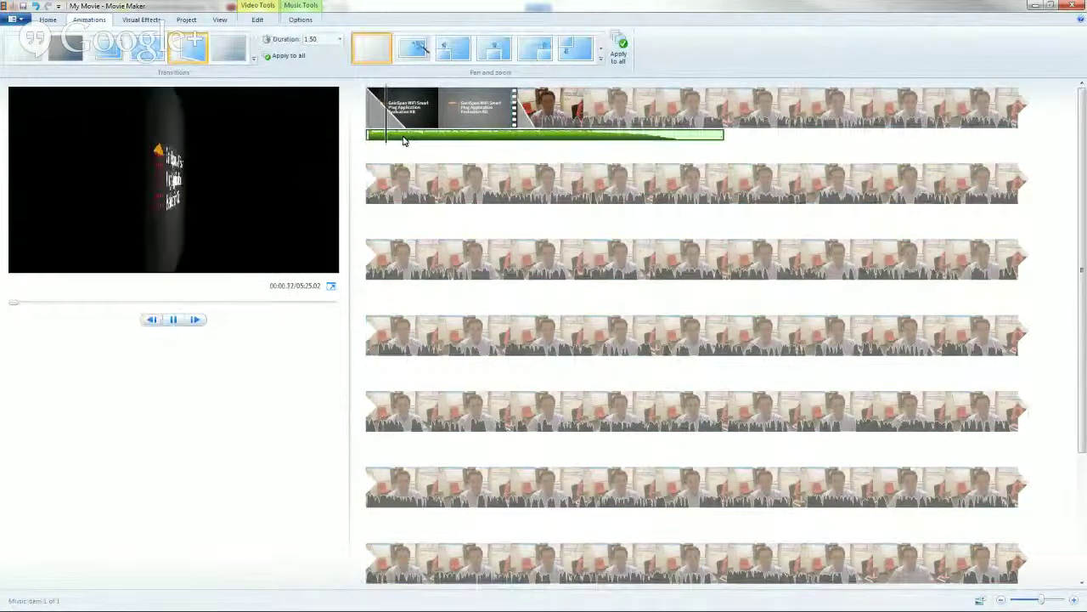
key("space")
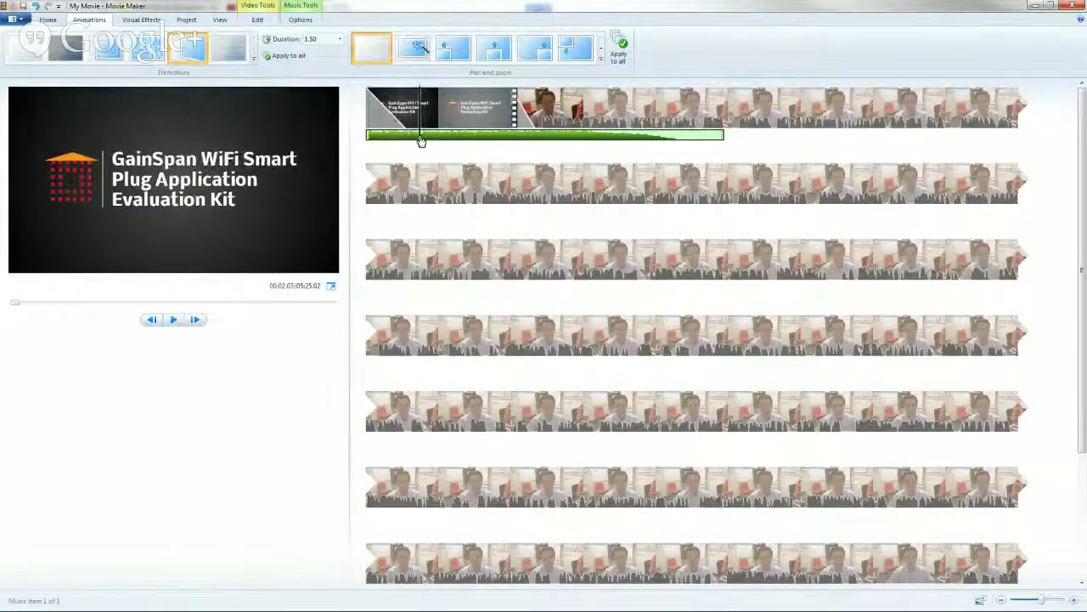
Trim the music so it begins at 3.27 seconds
right_click(420, 140)
left_click(459, 208)
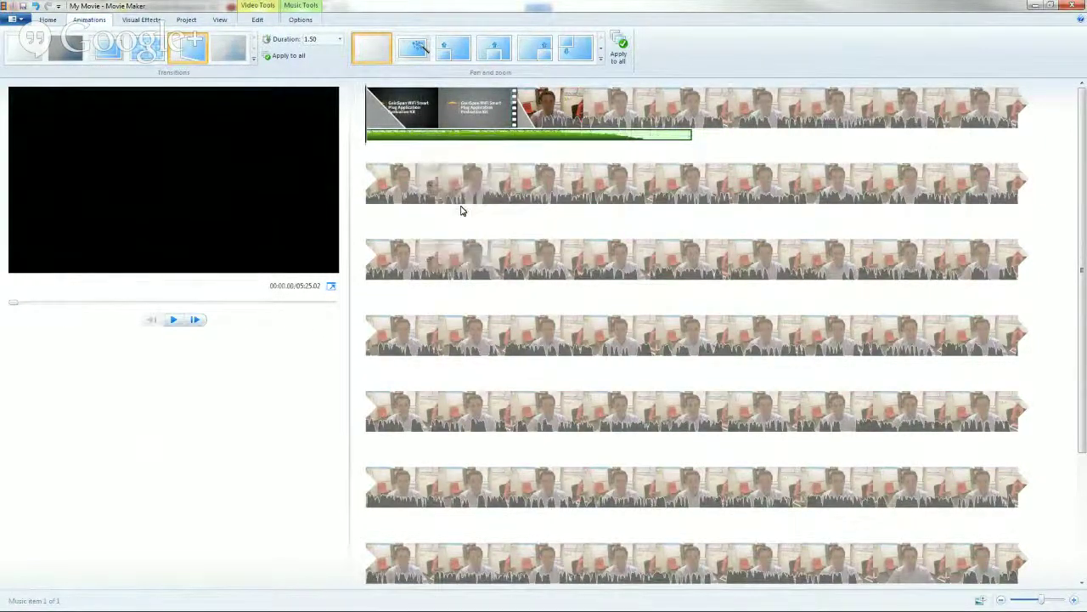
right_click(544, 134)
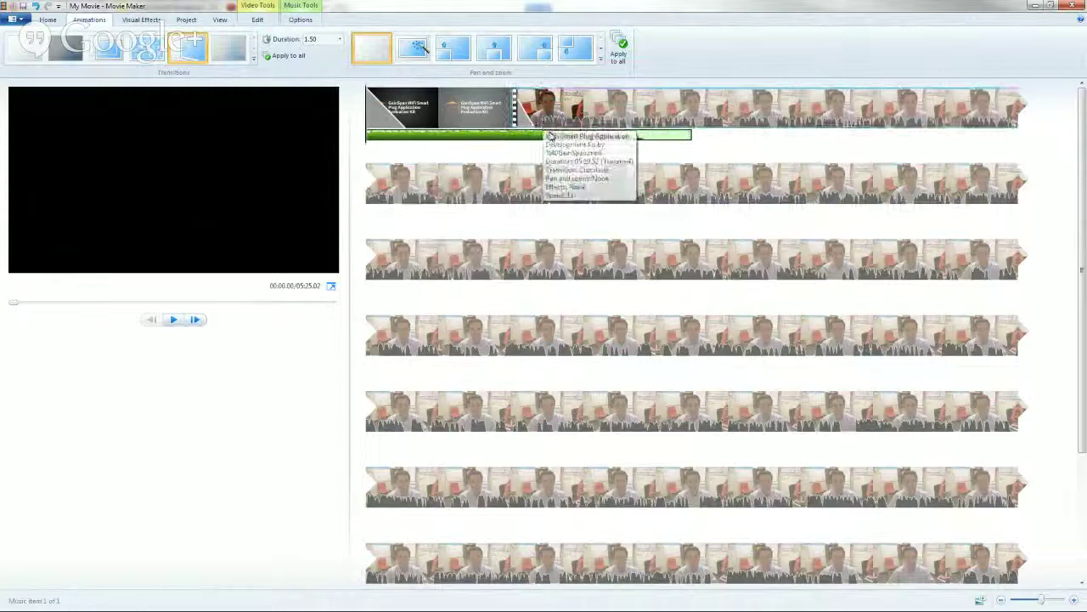
left_click(637, 144)
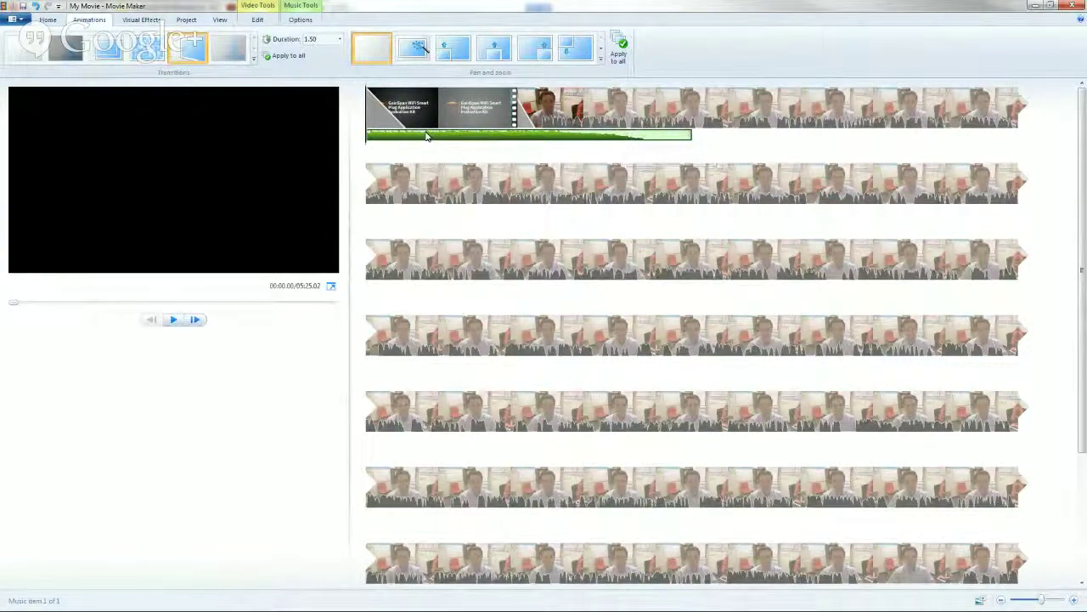
left_click_drag(368, 141, 402, 143)
right_click(402, 142)
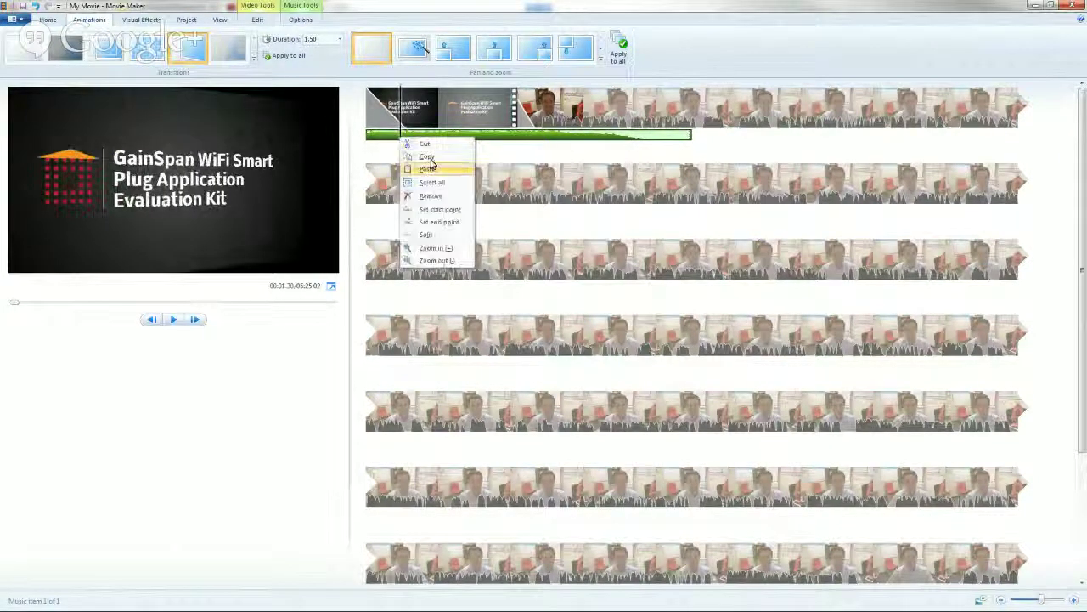
left_click(439, 211)
right_click(383, 140)
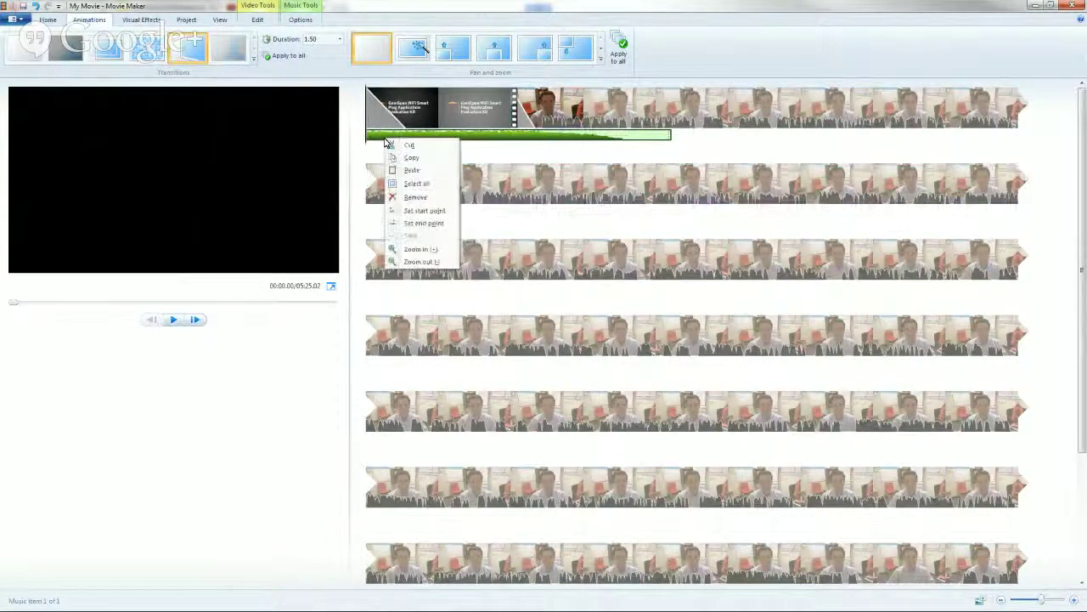
key("Escape")
Give the music a Medium fade-in and preview the movie from the start
left_click(300, 19)
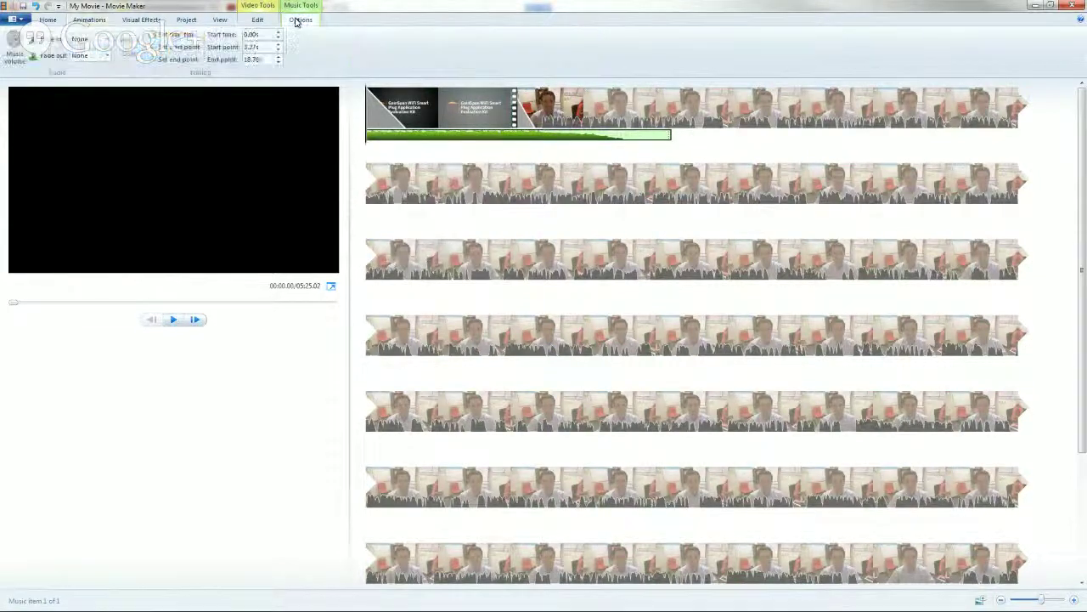
left_click(95, 39)
left_click(88, 73)
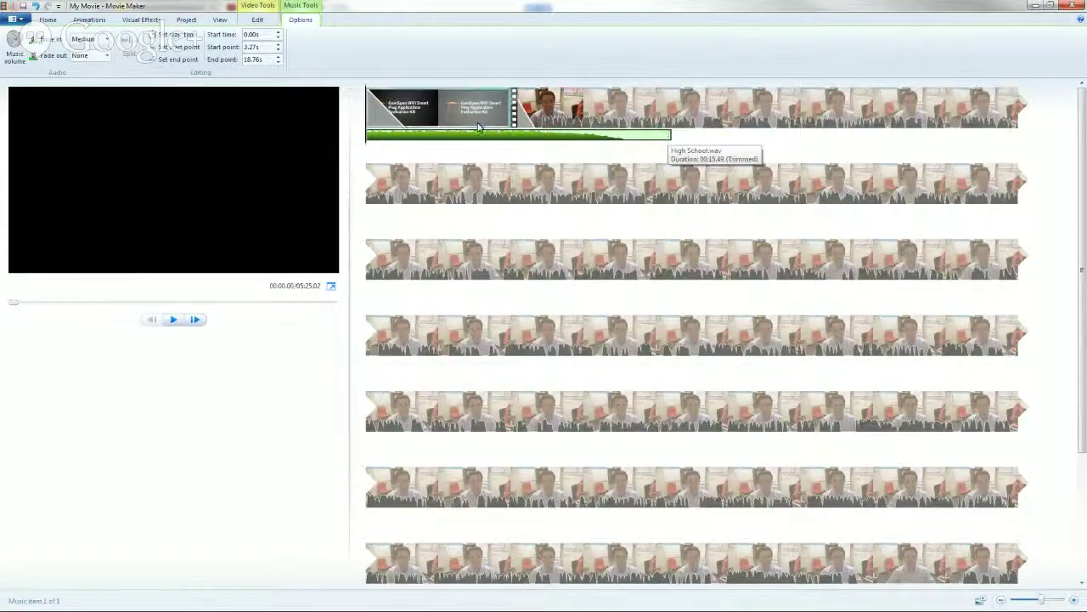
left_click(399, 115)
key("space")
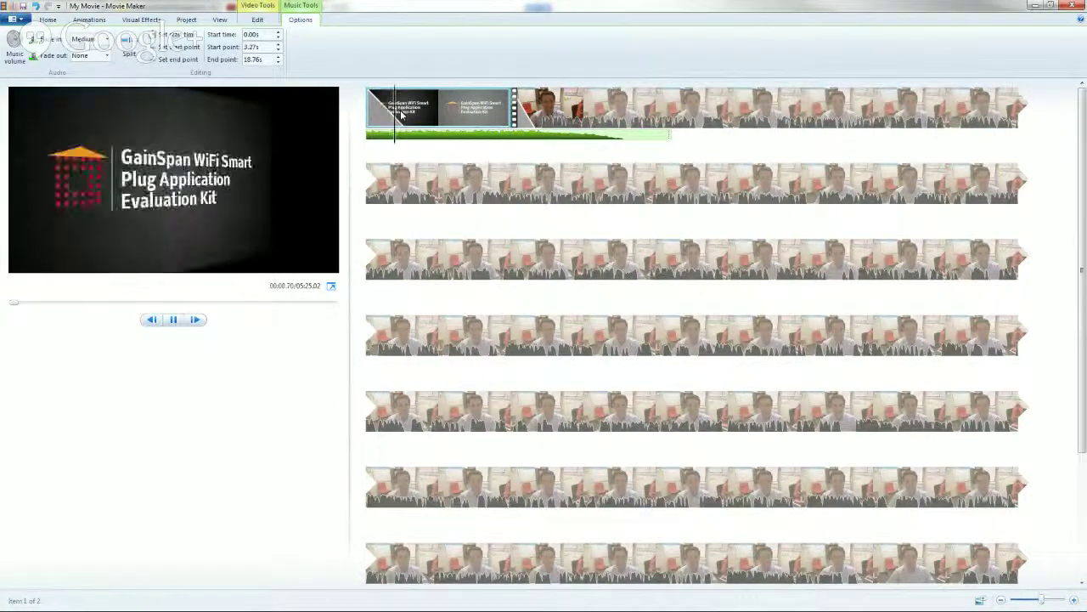
Start saving the project under a new name in the Videos library
key("space")
left_click(13, 18)
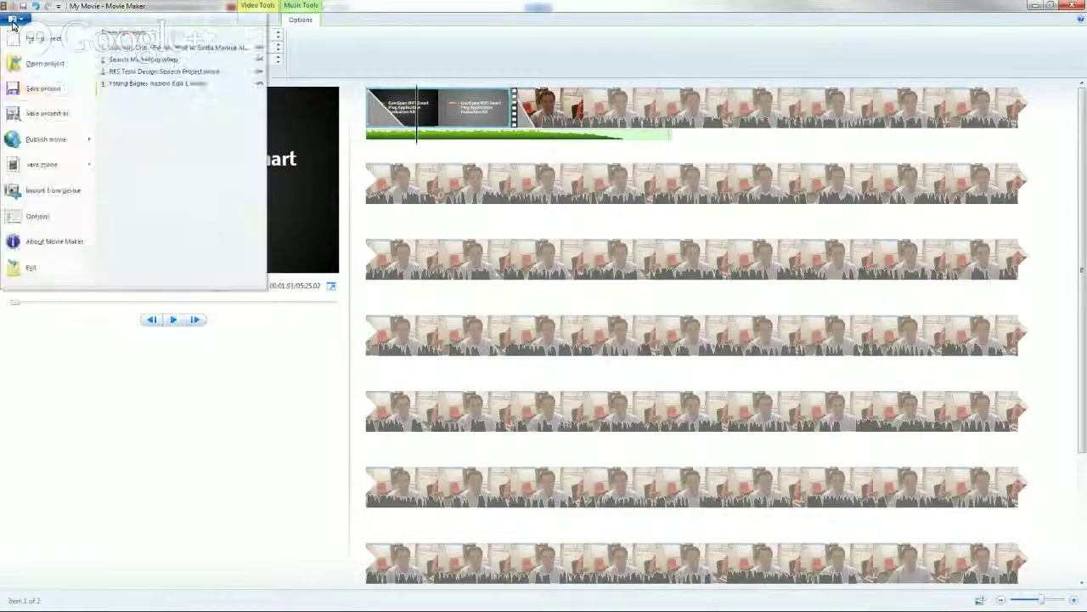
mouse_move(47, 168)
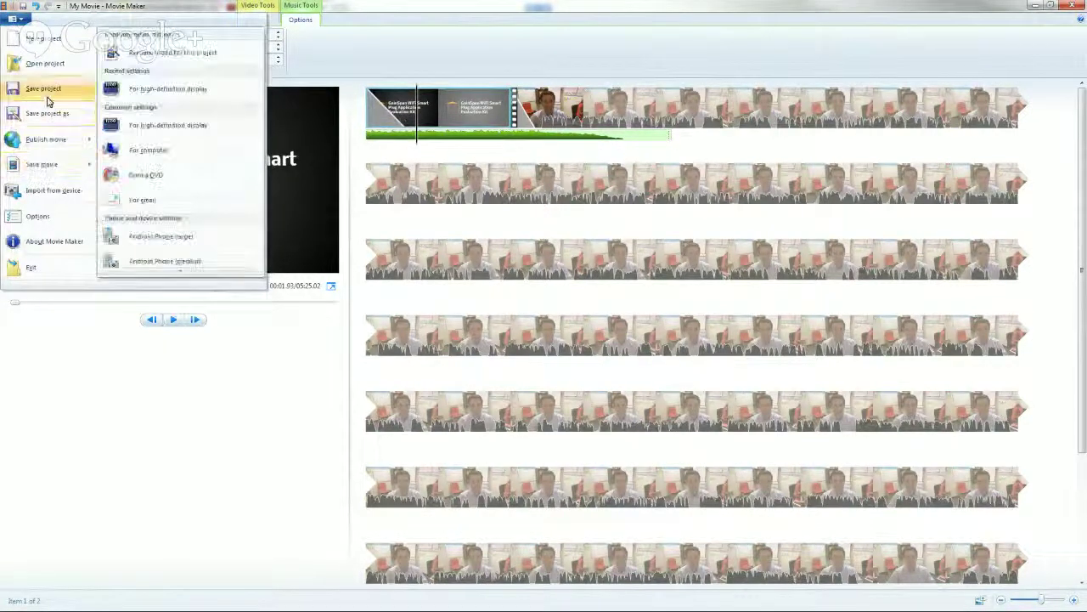
left_click(49, 115)
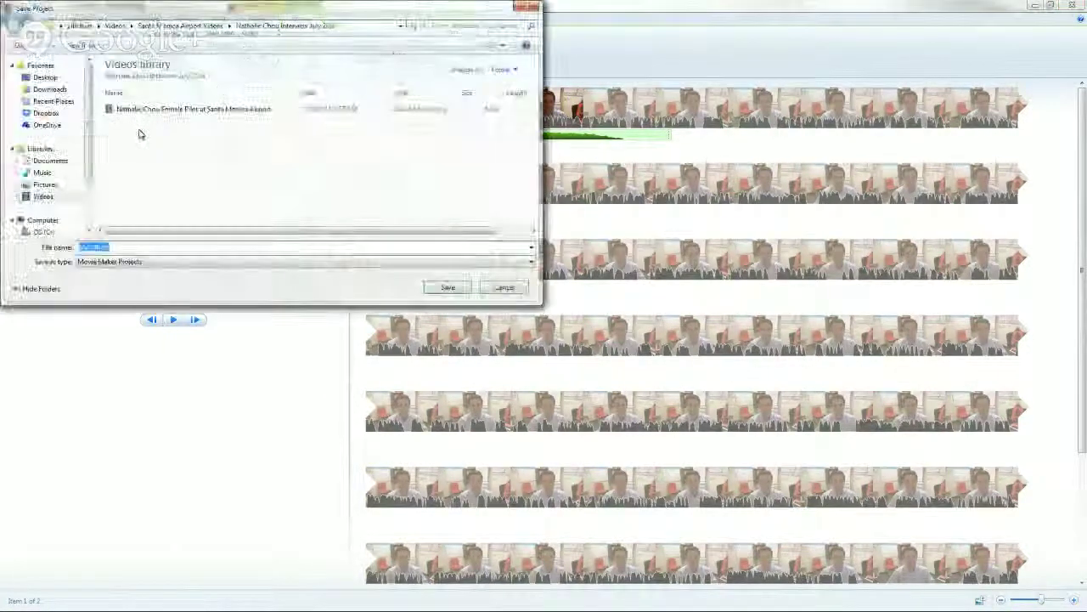
left_click(115, 26)
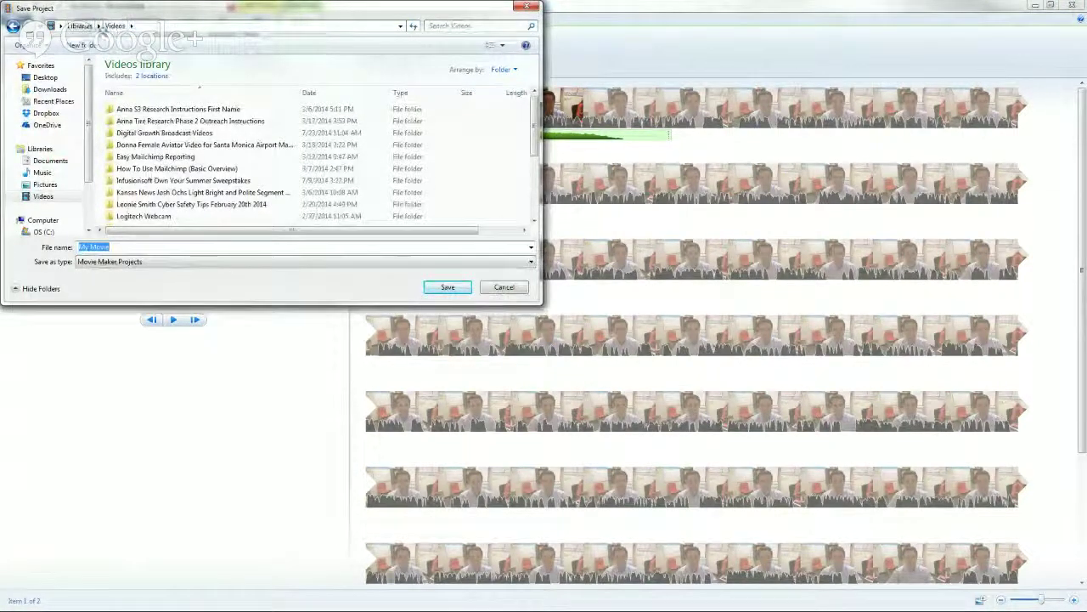
left_click(168, 181)
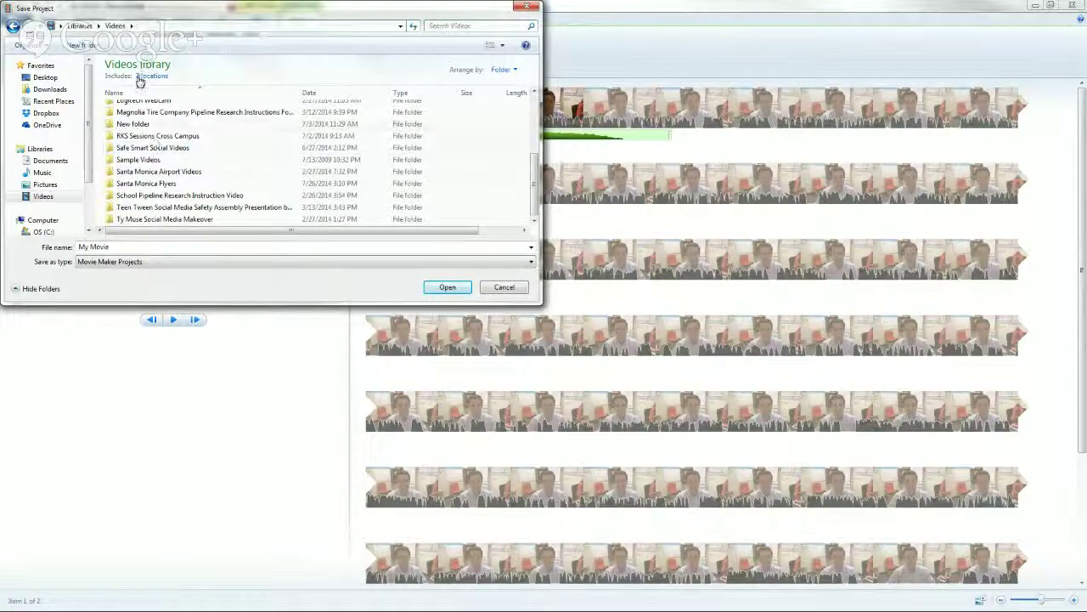
Create a 'Symmetry Semiconductor Store Videos' folder and name the project 'Gainspan Wifi Module Video'
left_click(84, 46)
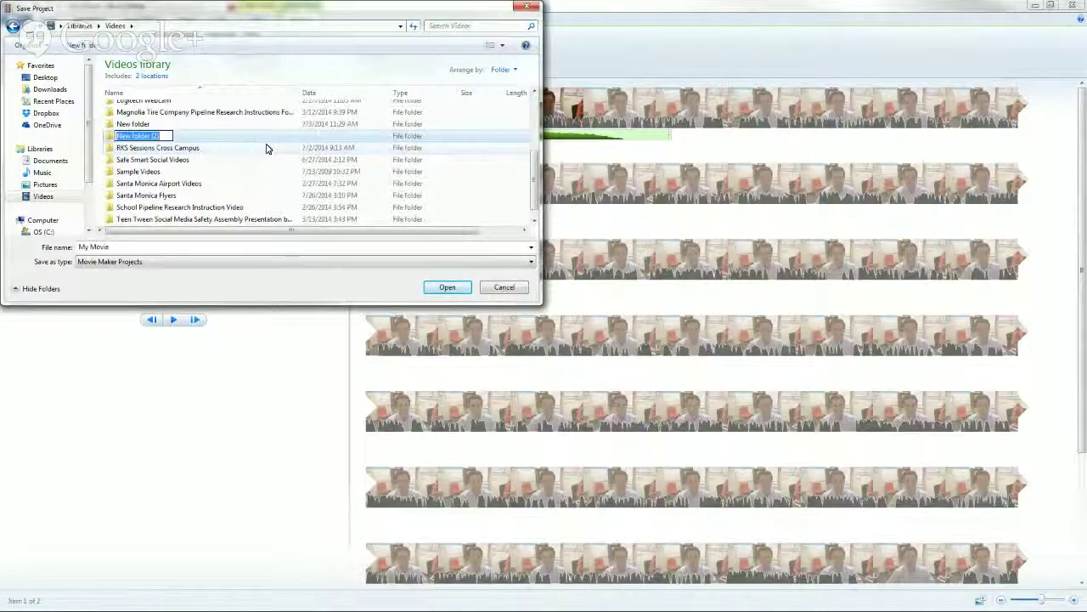
type("Symmetry")
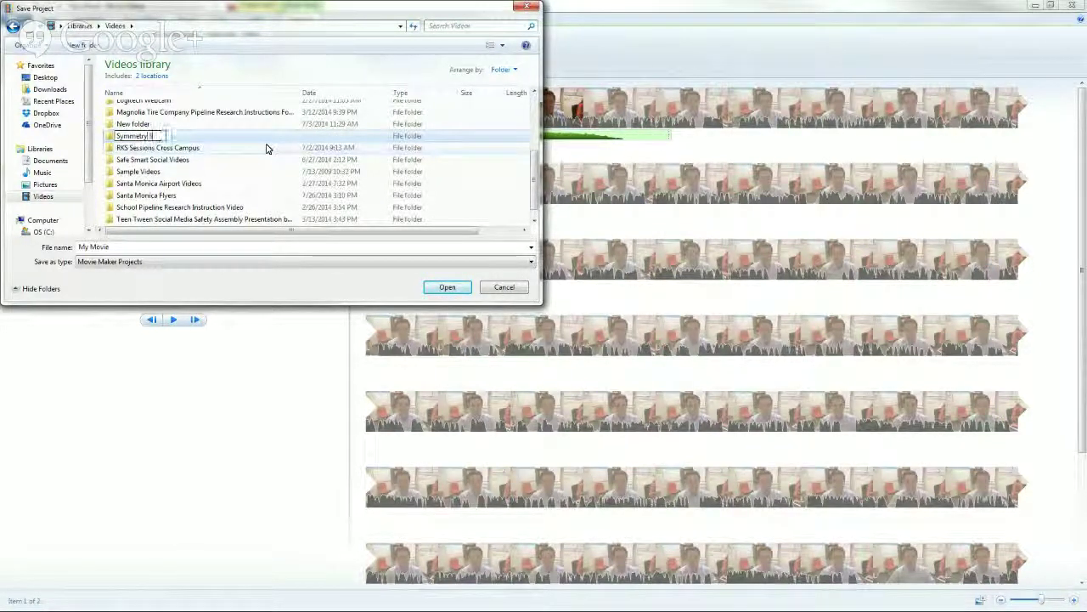
type(" Semiconductor Store Videos")
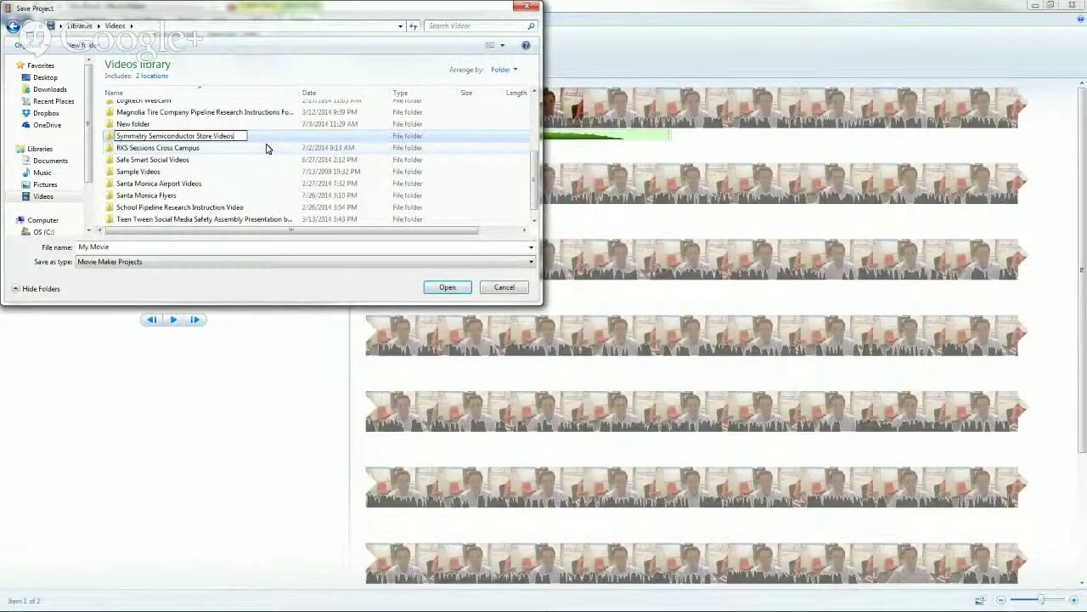
key("Return")
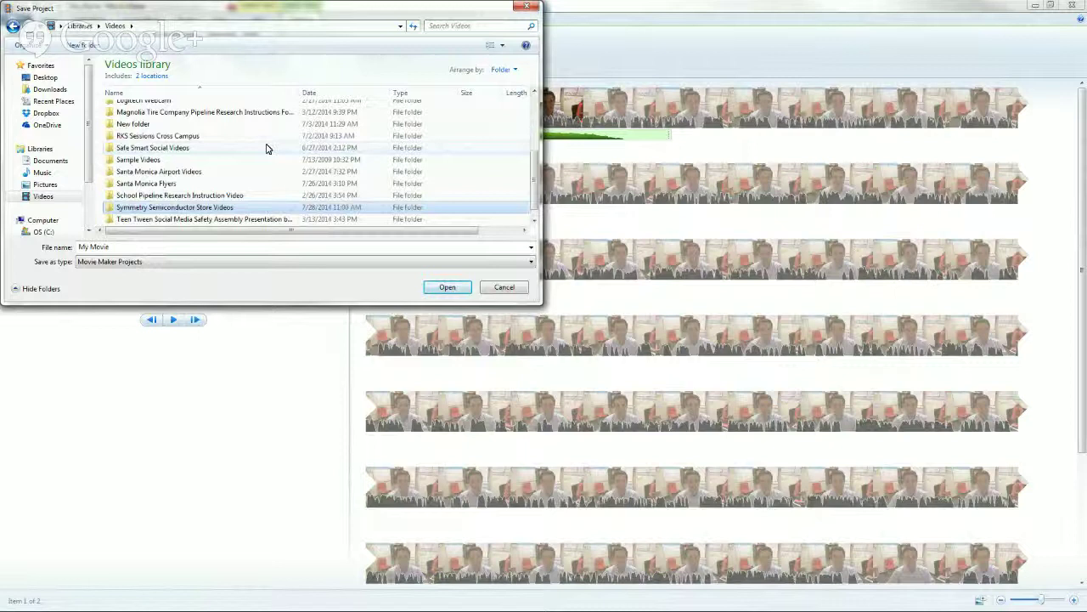
double_click(220, 212)
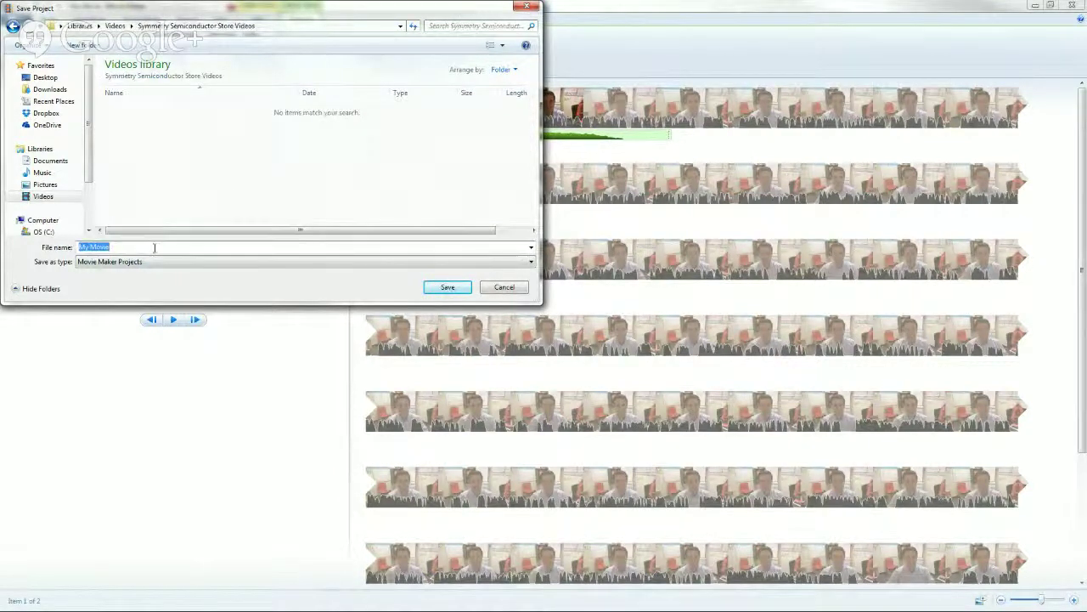
key("BackSpace")
key("BackSpace")
key("BackSpace")
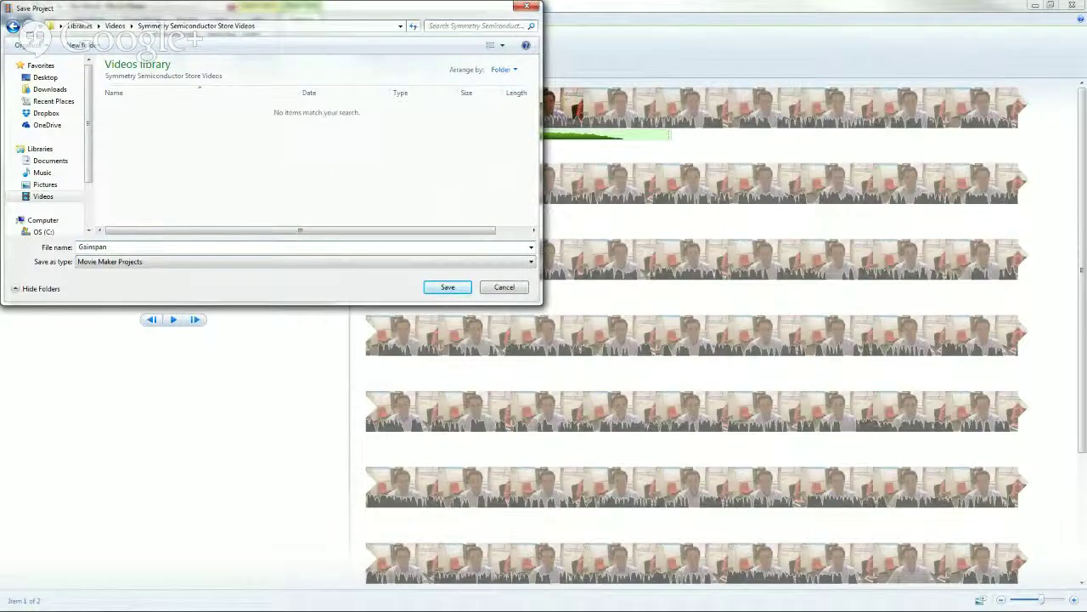
type("Gainspan Wifi Module Video")
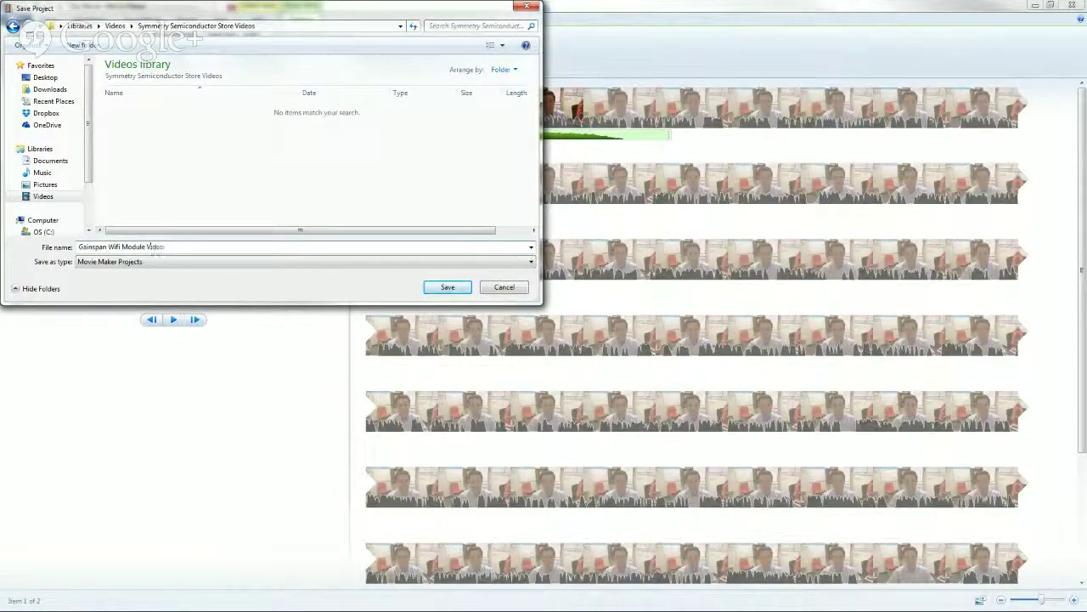
Save the project as 'Gainspan Wifi Module Video' and preview the opening title
key("Return")
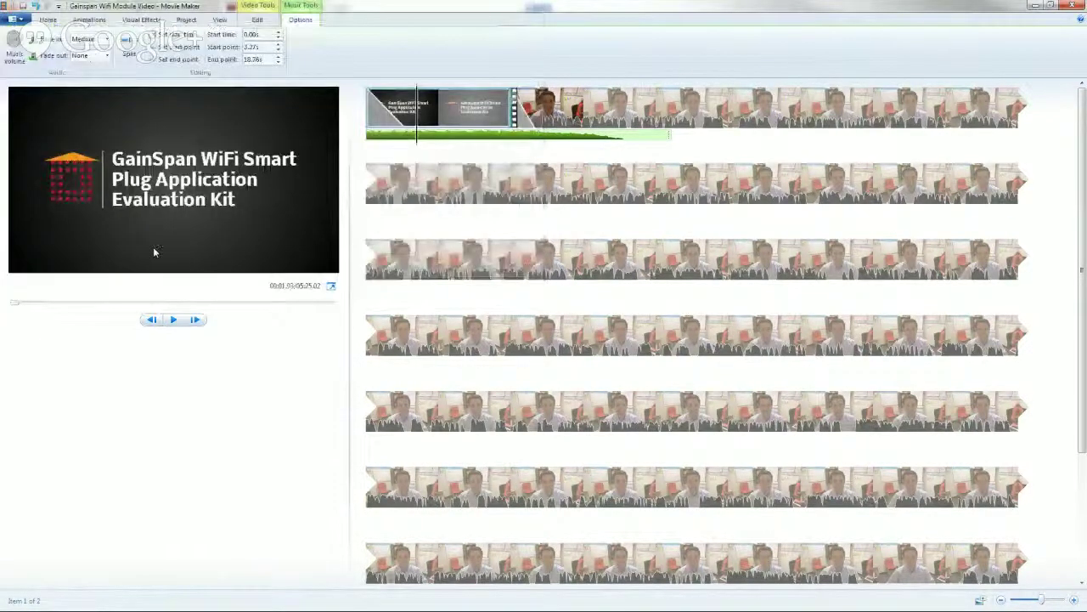
left_click(446, 101)
key("space")
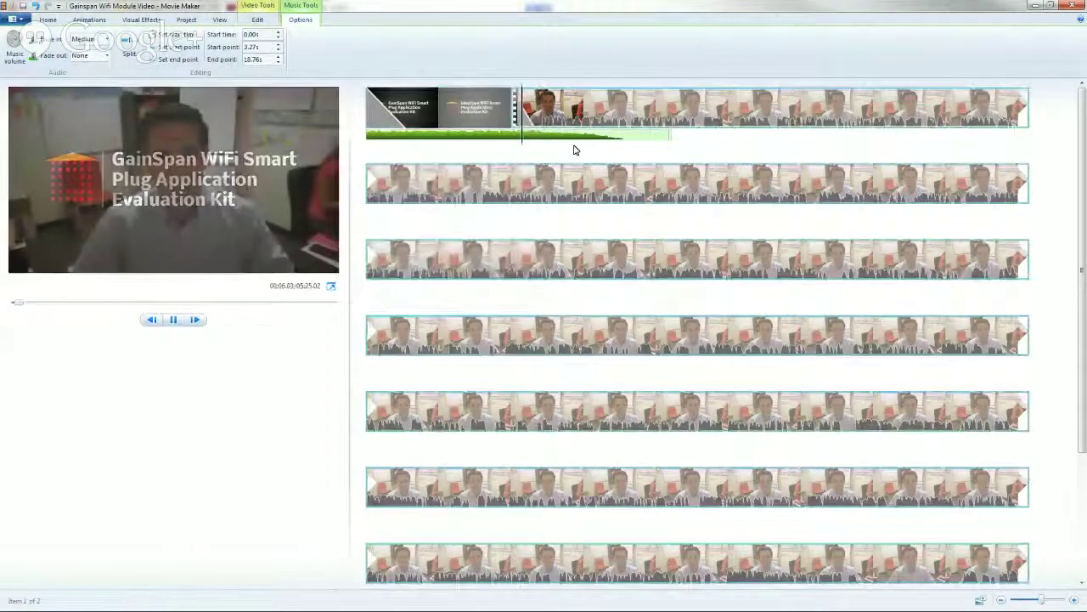
key("space")
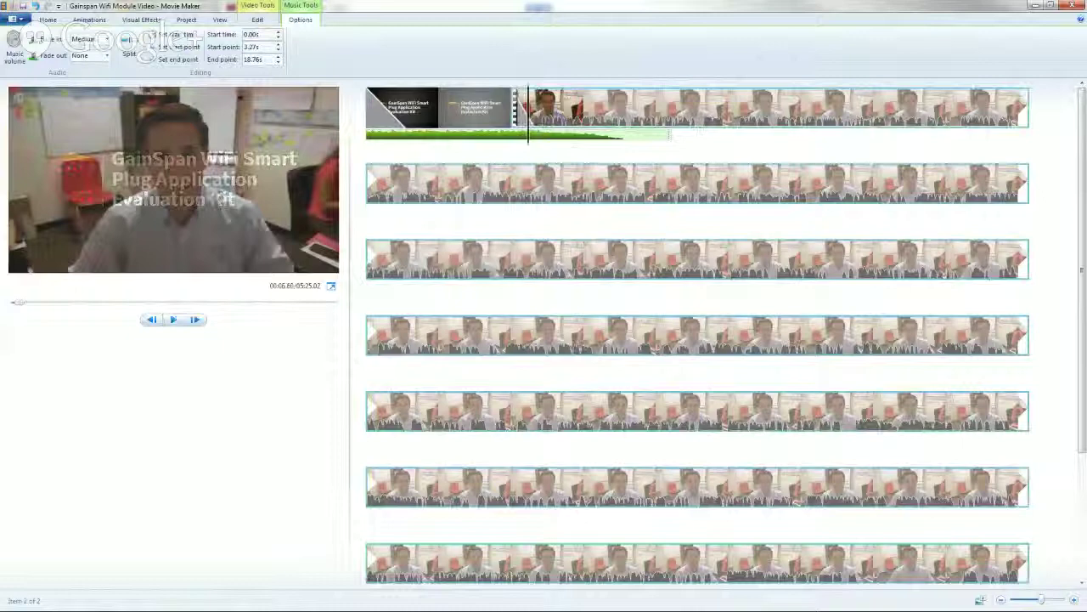
Check the Video volume setting without changes, then close Movie Maker
left_click(257, 19)
left_click(10, 47)
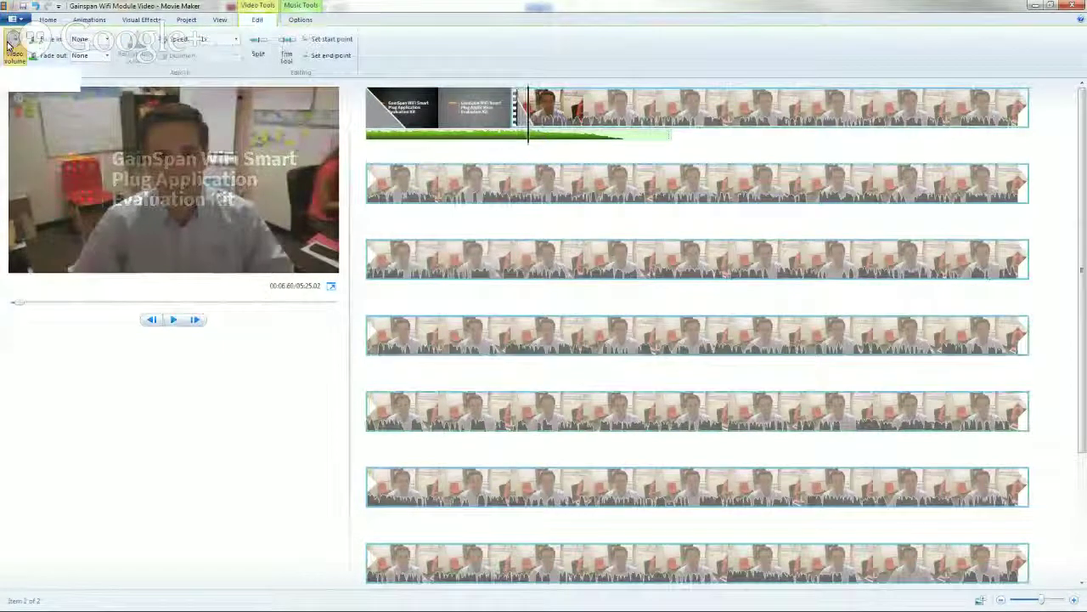
left_click(219, 6)
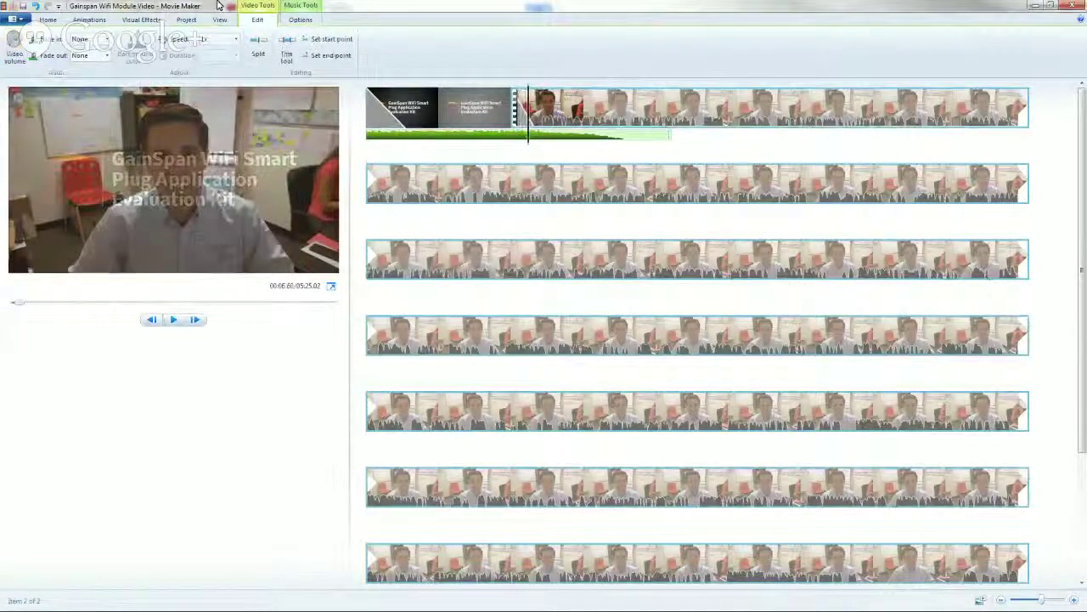
left_click(1074, 6)
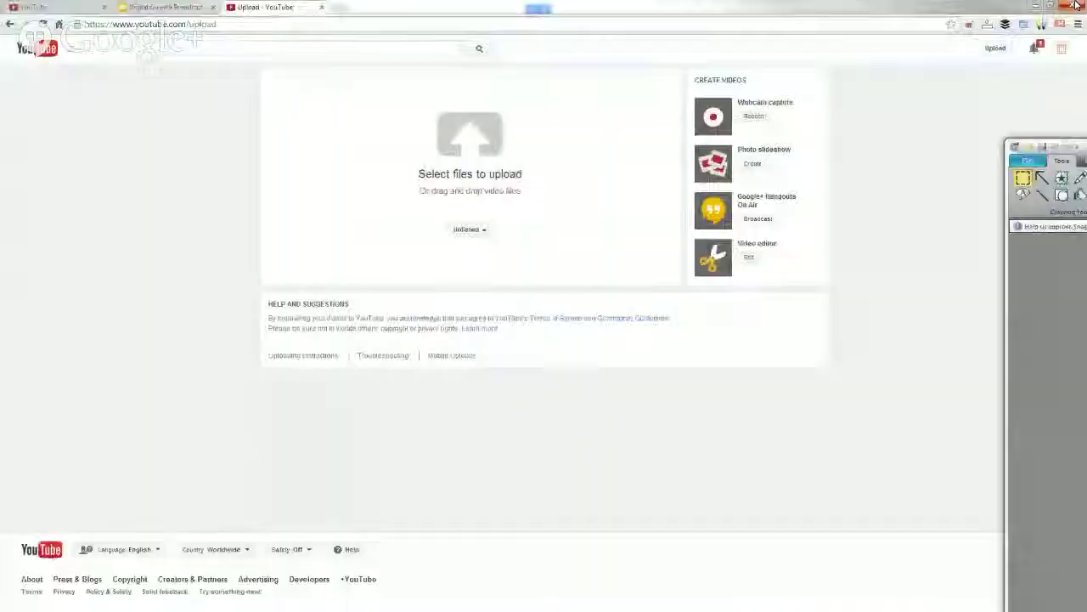
Close the YouTube tab and open Gainspan Wifi Module Video from My Videos > Symmetry Semiconductor Store Videos
left_click(321, 7)
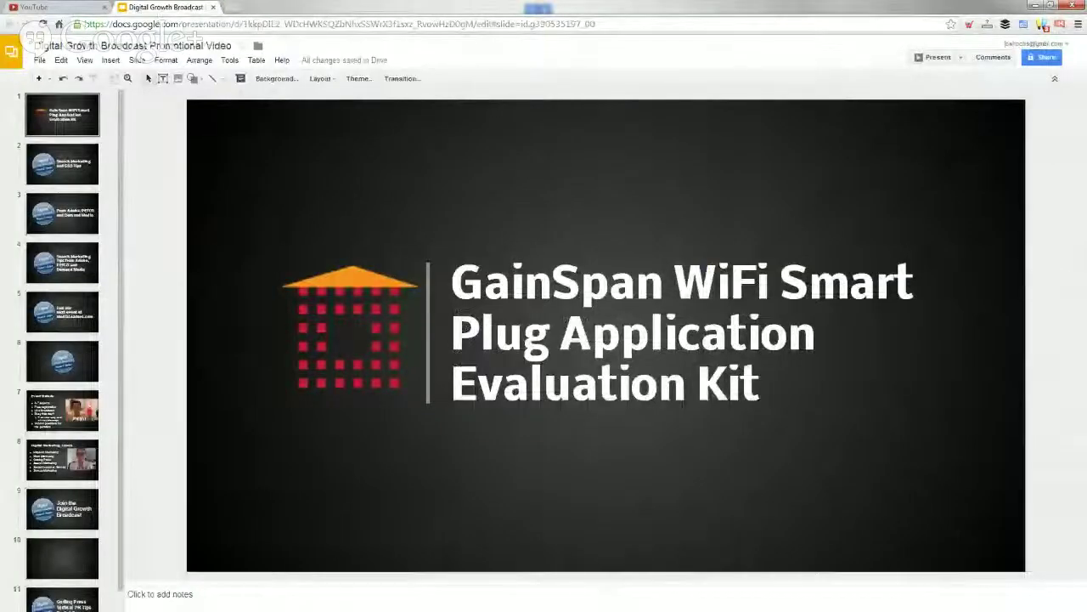
key("alt+Tab")
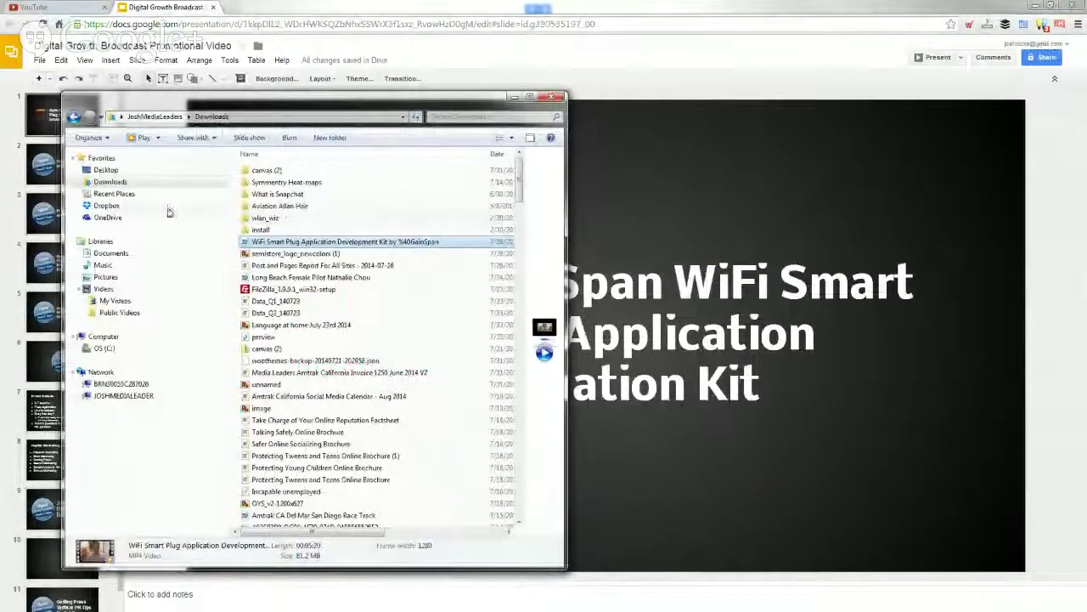
left_click(115, 301)
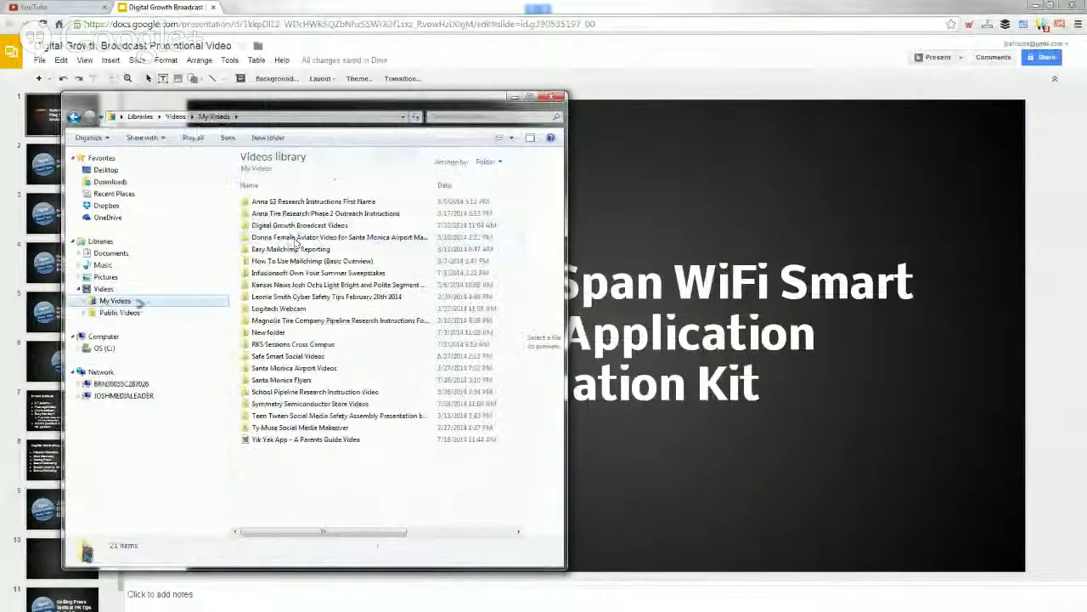
double_click(296, 405)
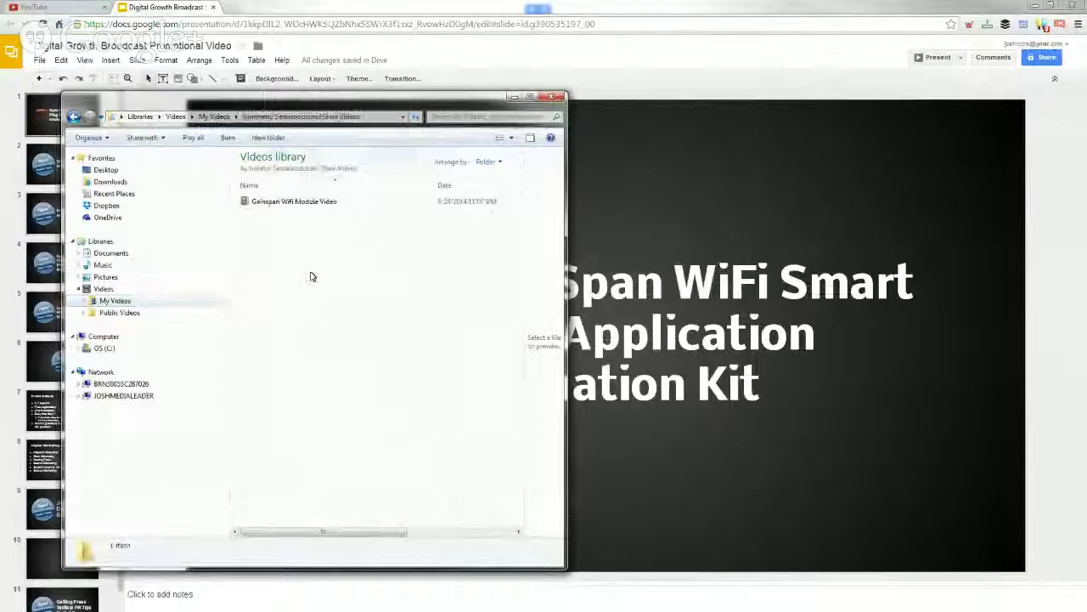
left_click(277, 206)
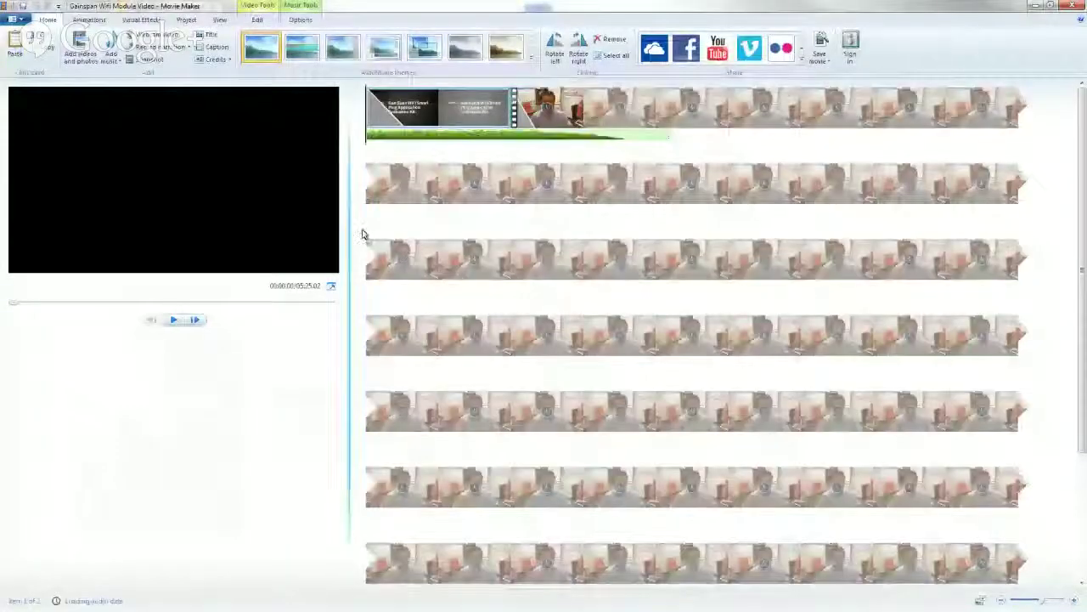
Preview the reopened movie and play the final clip up to the Hangouts On Air card
key("space")
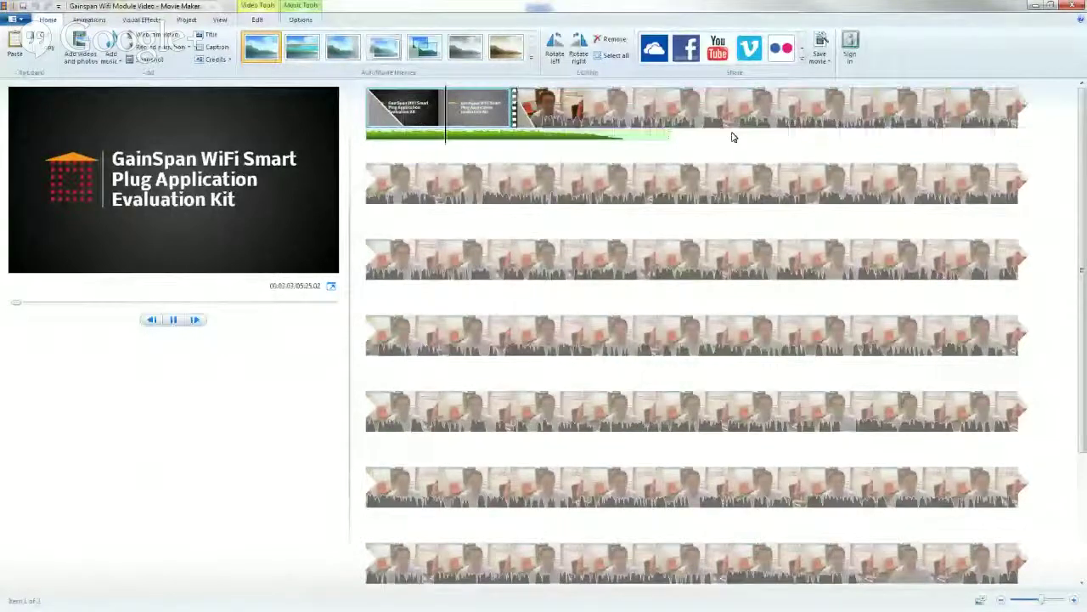
key("space")
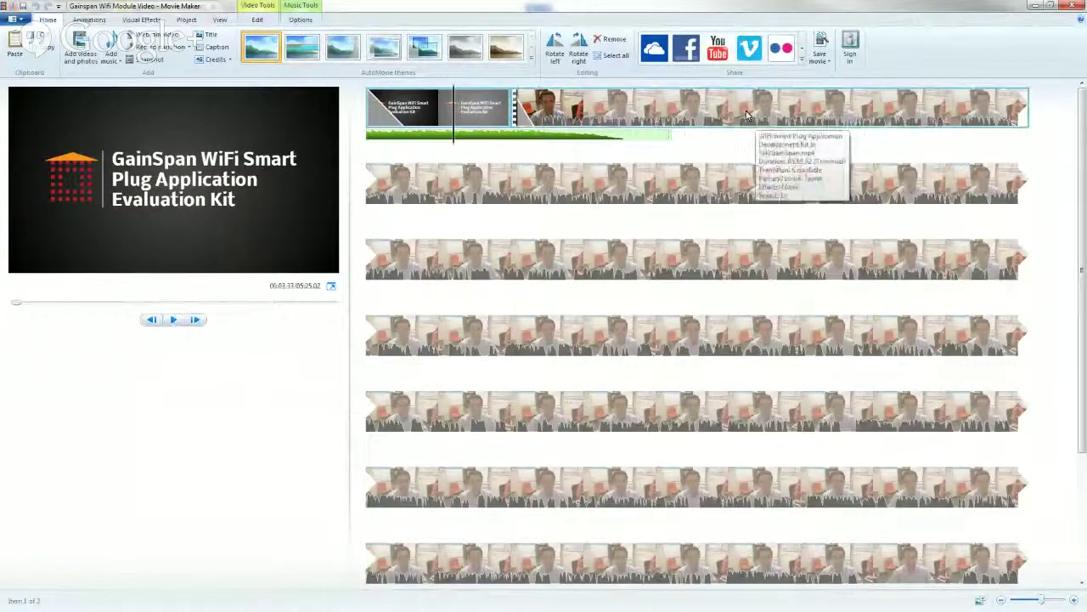
scroll(711, 413, "down", 2)
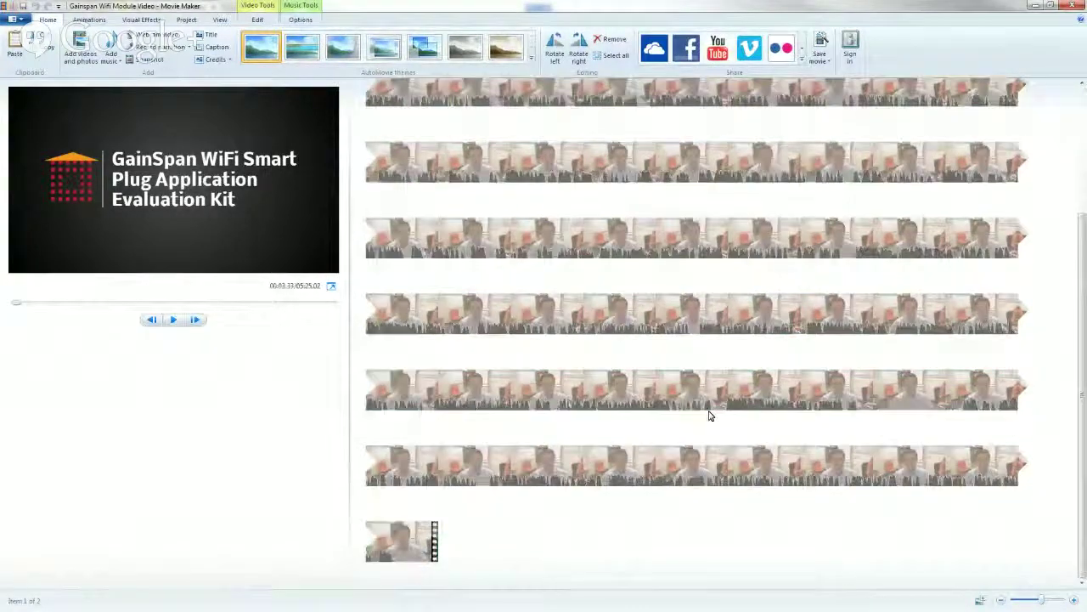
left_click(383, 539)
key("space")
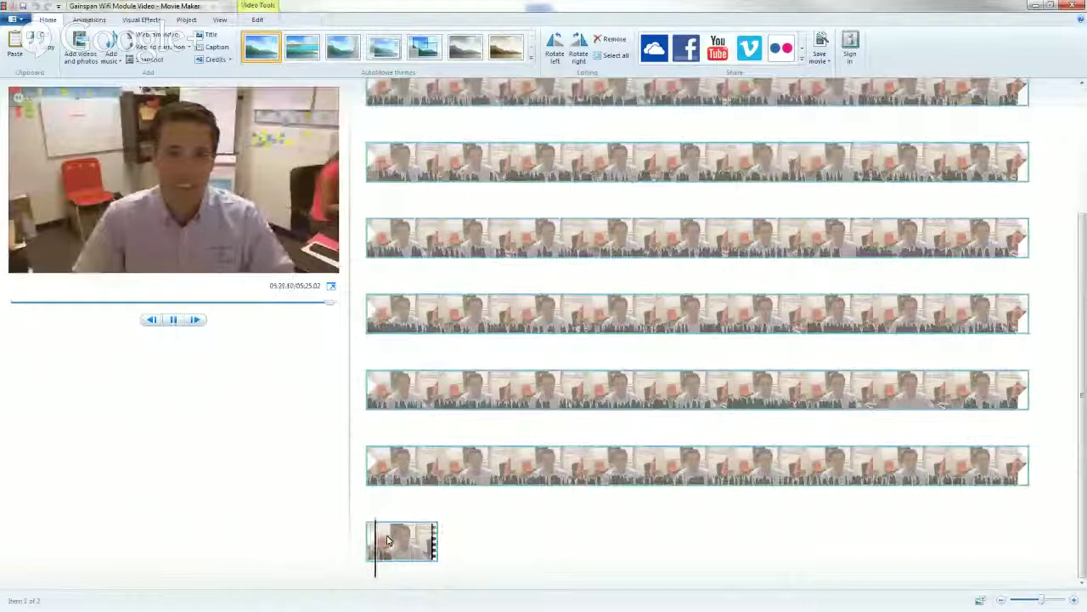
key("space")
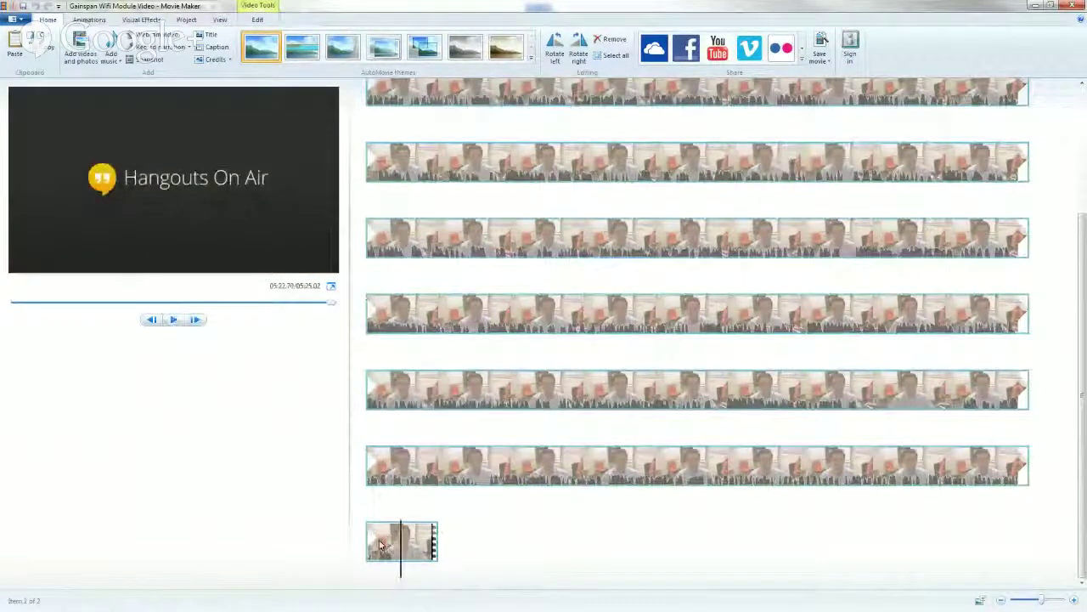
Set the final clip's end point just before the Hangouts On Air card
left_click(390, 546)
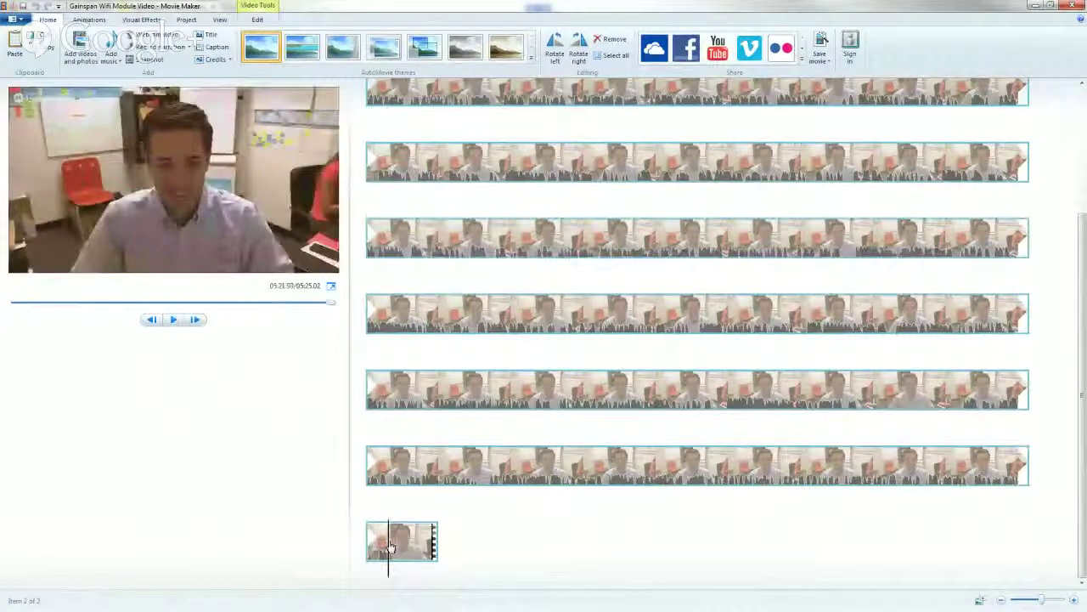
left_click(394, 546)
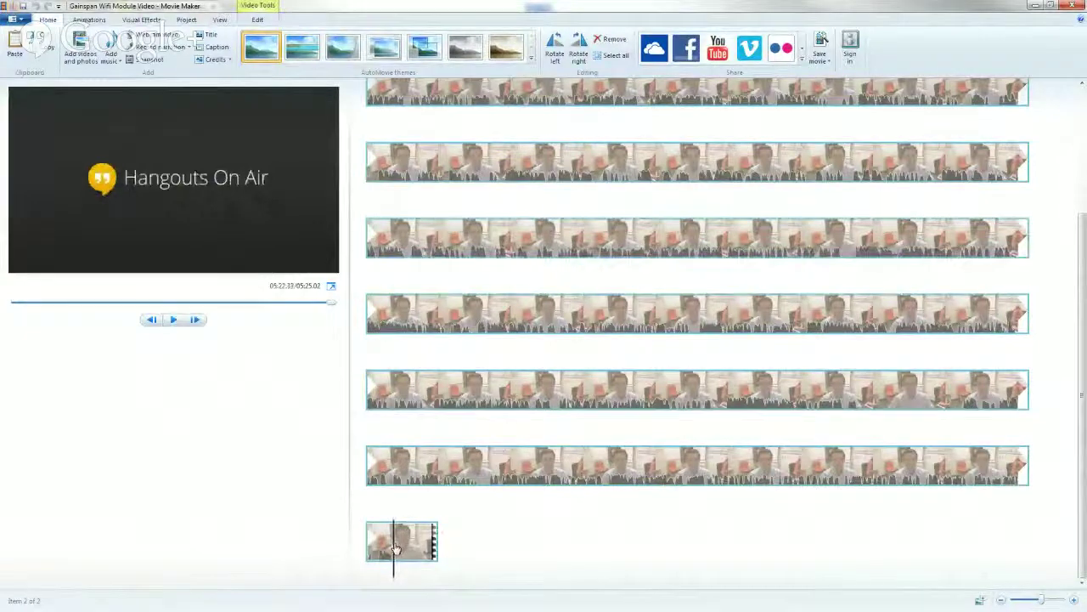
left_click(392, 547)
right_click(392, 548)
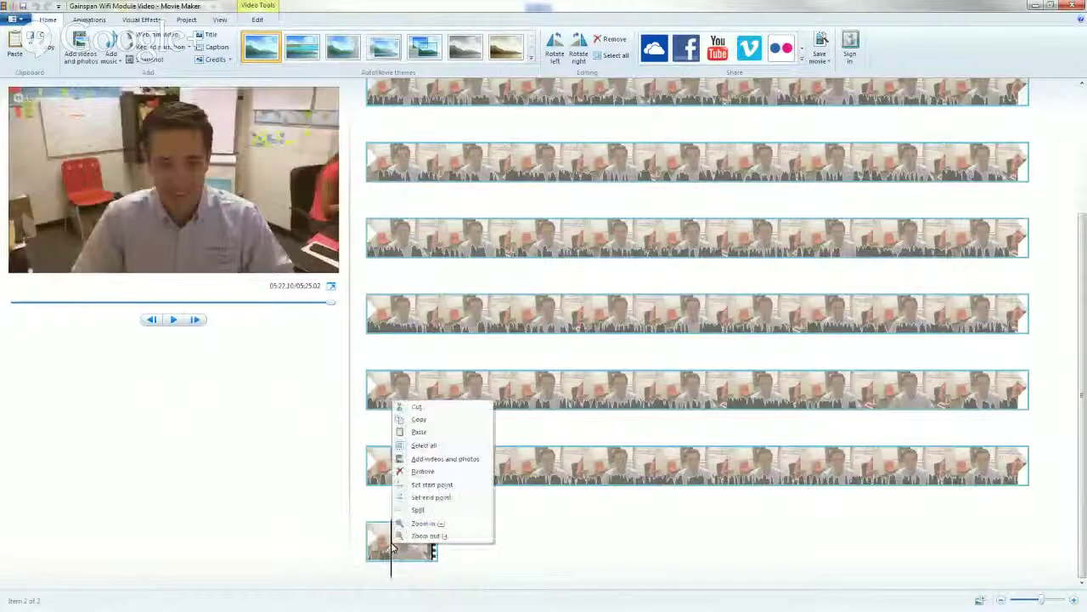
left_click(430, 498)
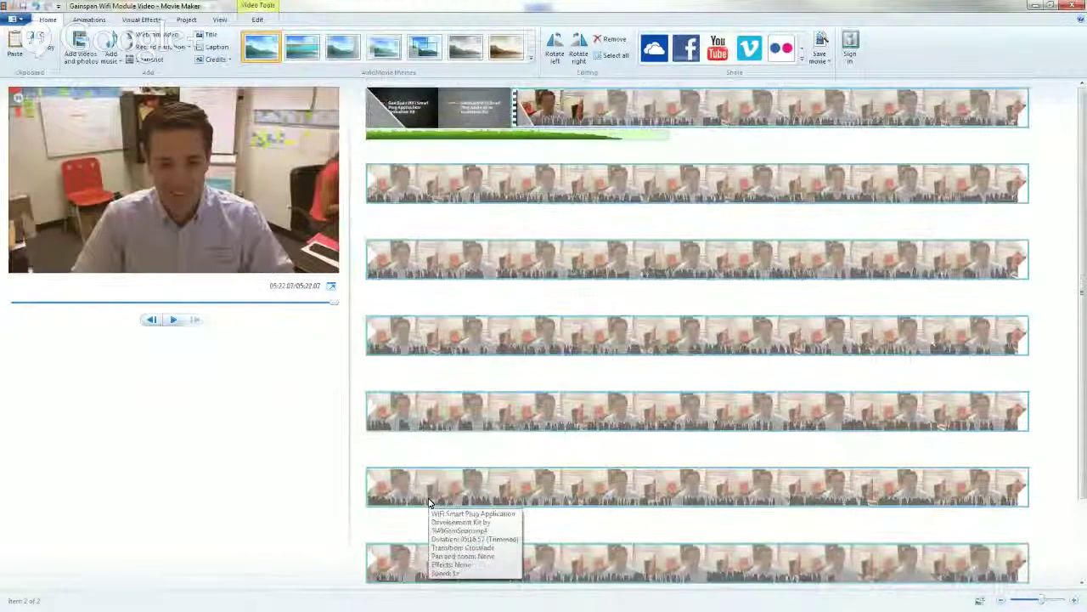
left_click(425, 113)
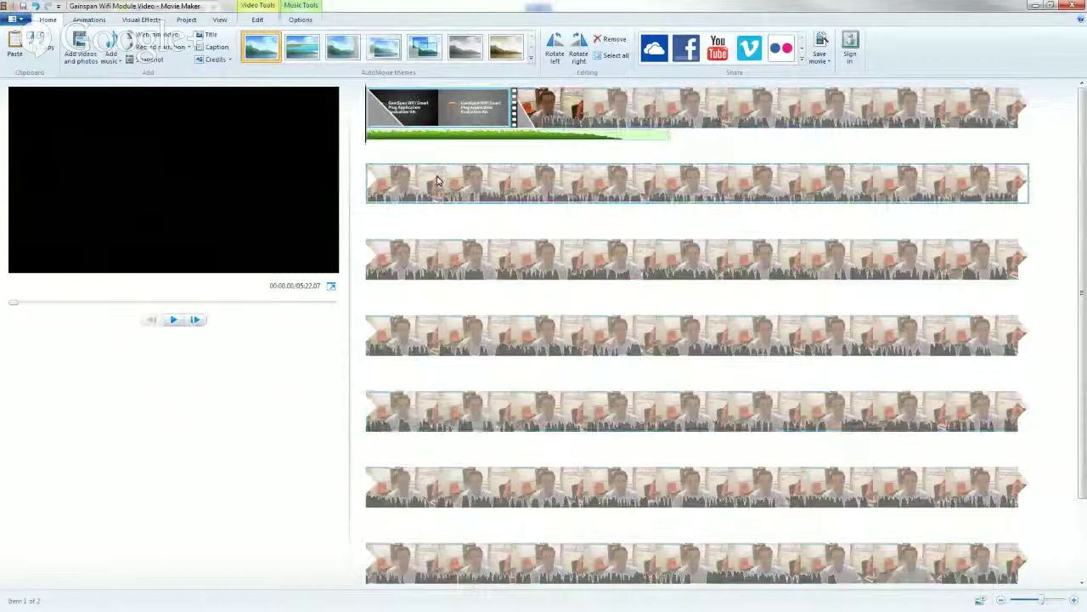
scroll(440, 187, "down", 3)
Copy the opening title clip to the movie's end and preview the ending
left_click(946, 544)
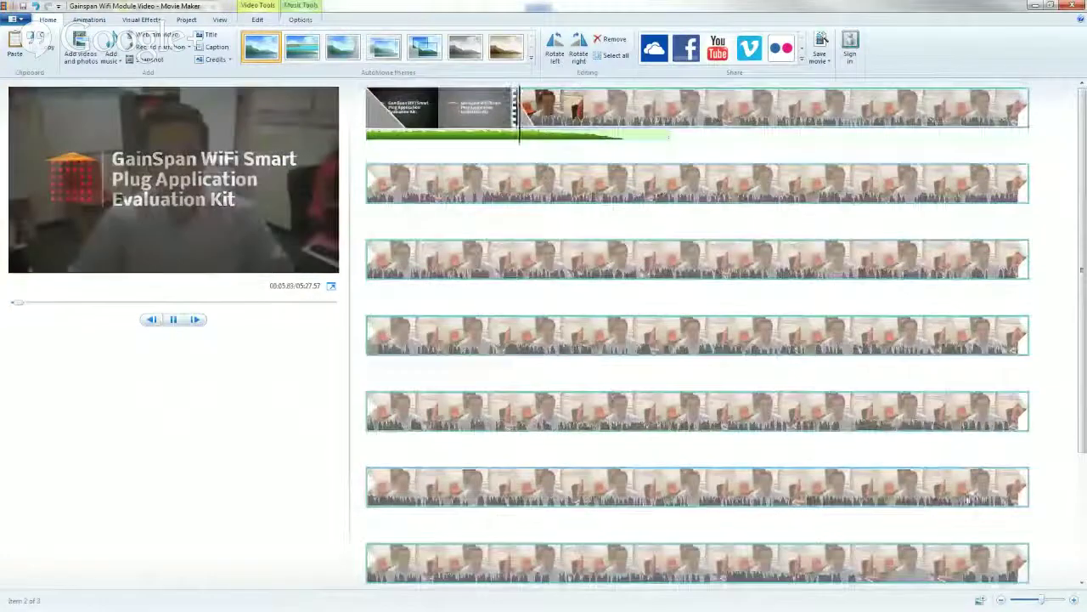
scroll(954, 510, "down", 5)
left_click(381, 550)
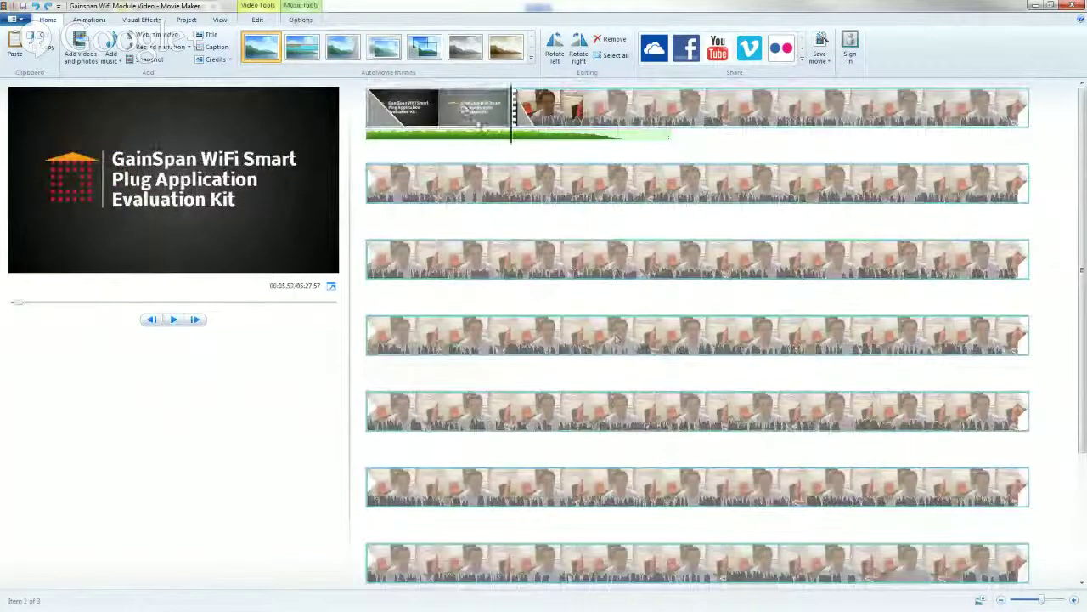
left_click_drag(416, 110, 987, 520)
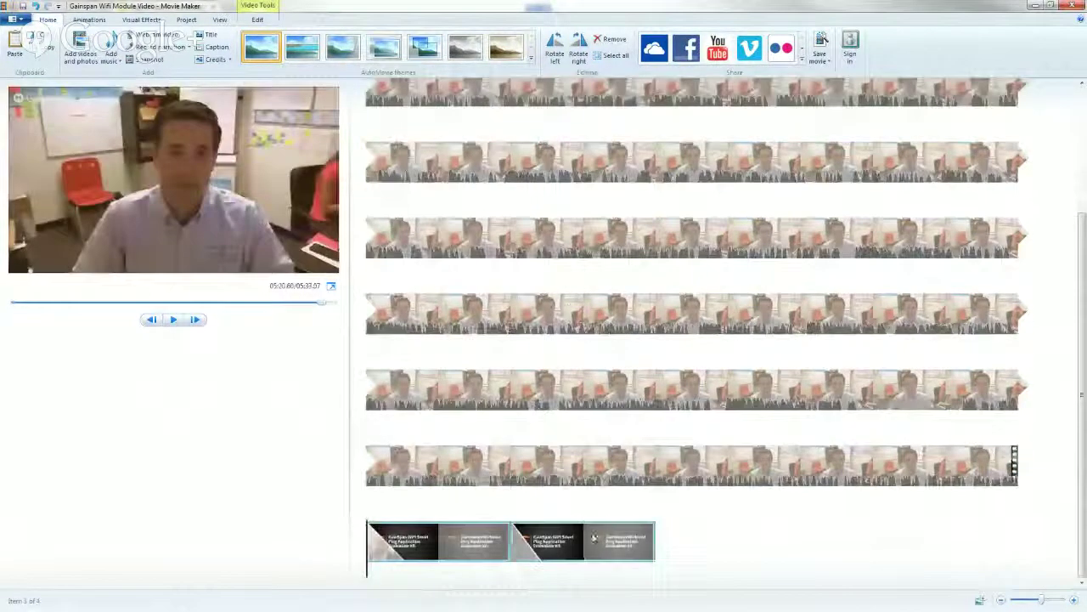
left_click(589, 537)
left_click(945, 473)
key("space")
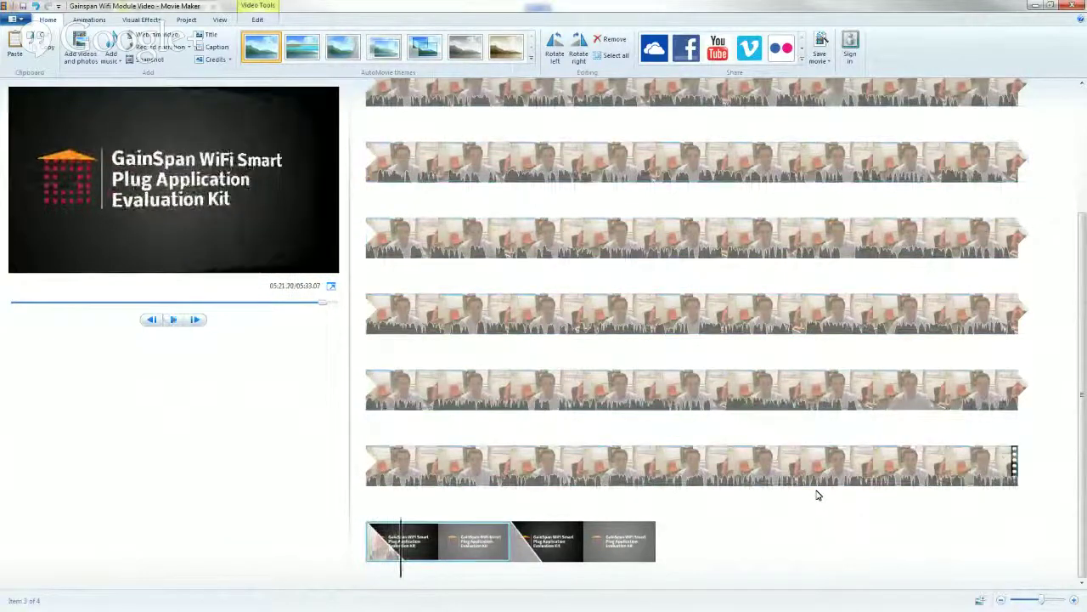
key("space")
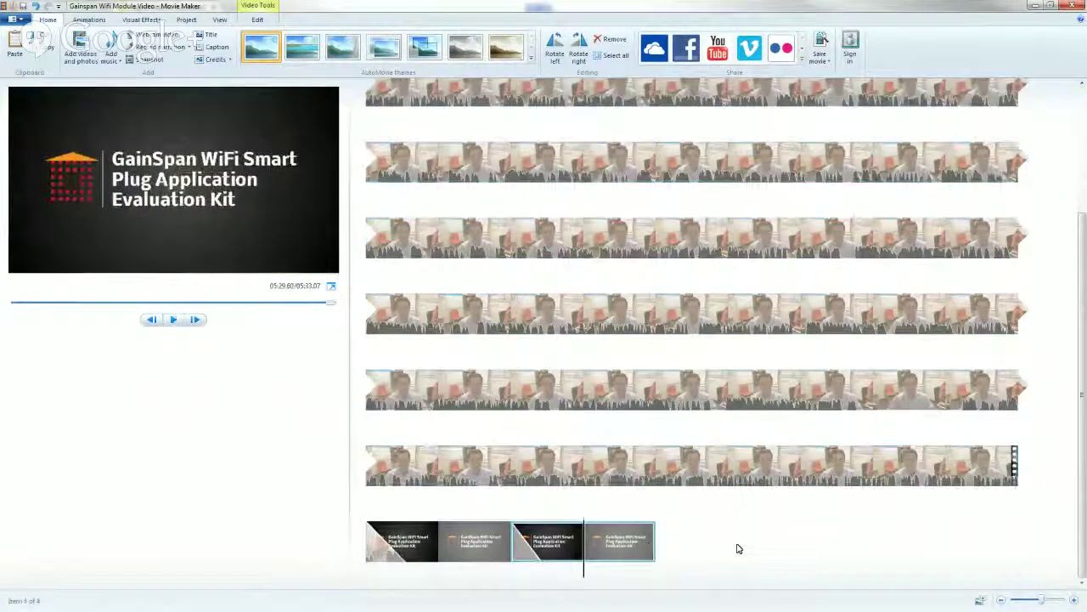
Undo the copy and instead move the second title clip after the last video clip
key("ctrl+z")
left_click(777, 507)
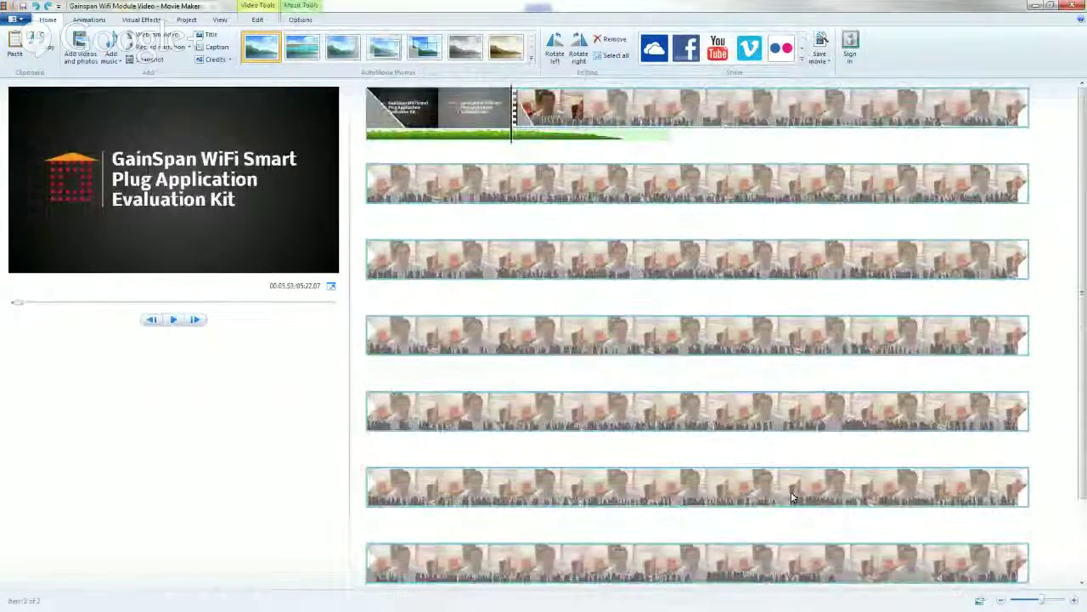
left_click(442, 108)
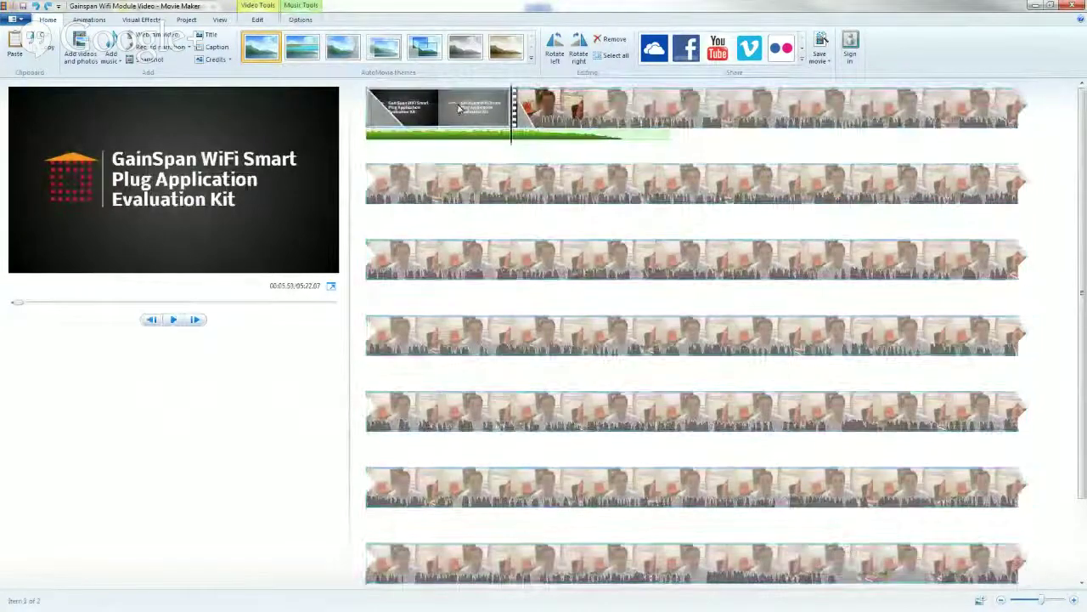
left_click_drag(450, 106, 1030, 553)
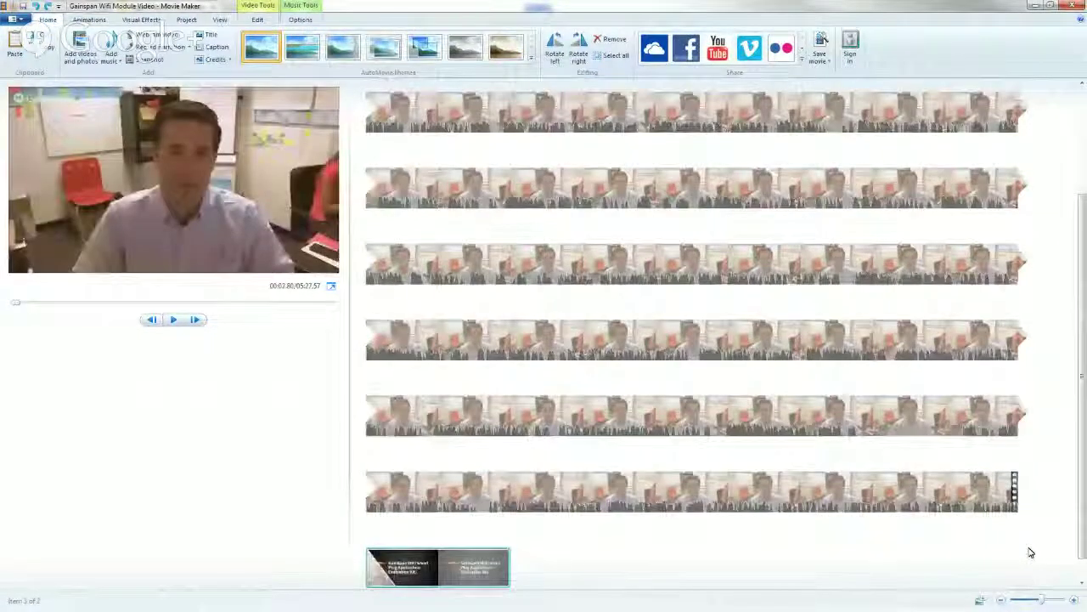
Set the opening GainSpan title clip's duration to 9.00 seconds
left_click(973, 472)
left_click(456, 543)
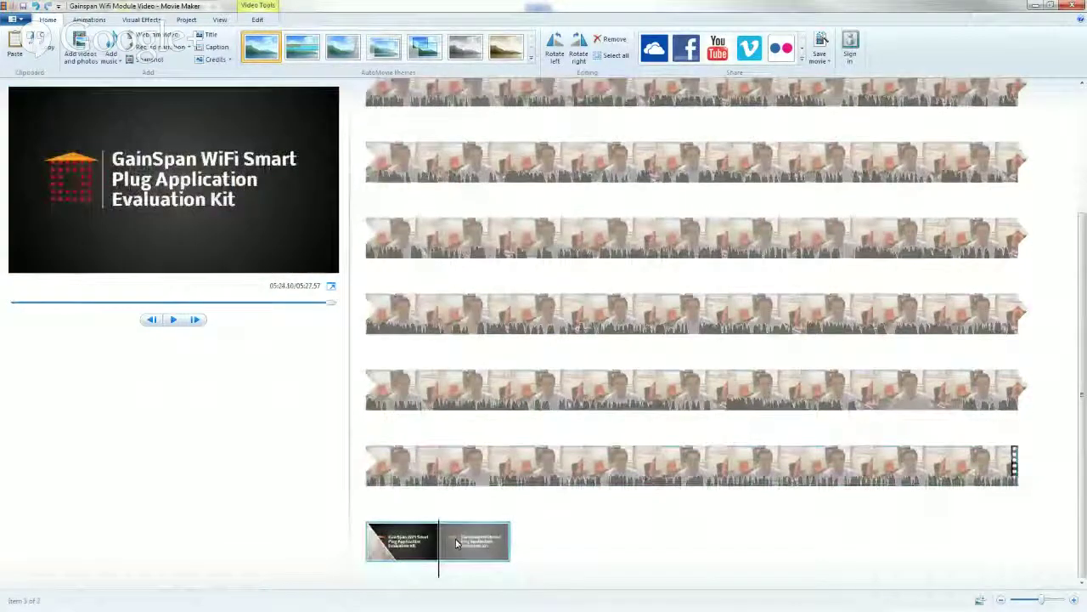
left_click(256, 21)
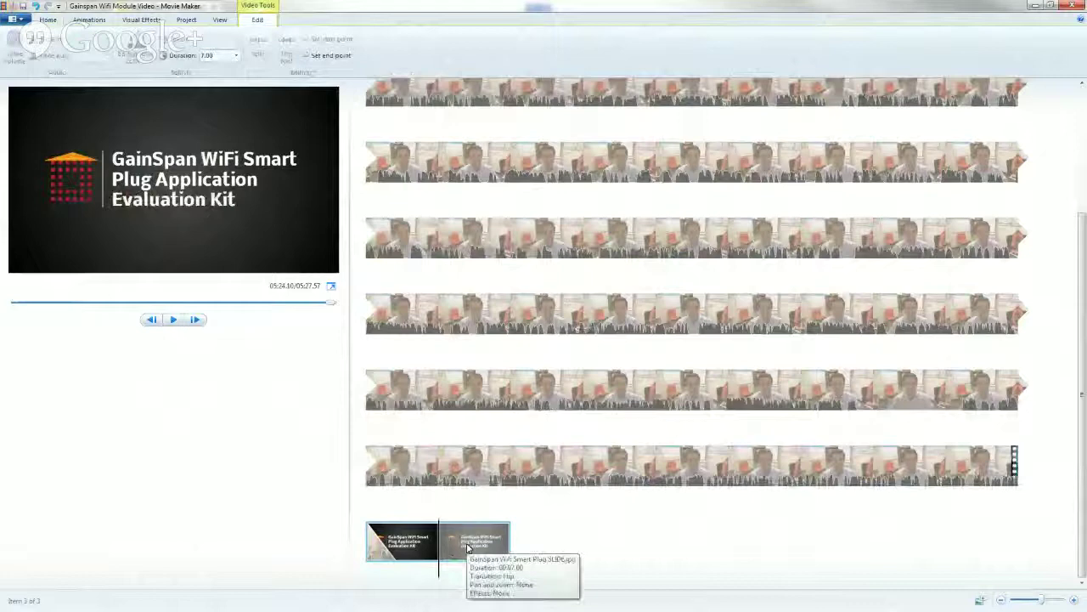
left_click_drag(438, 541, 378, 107)
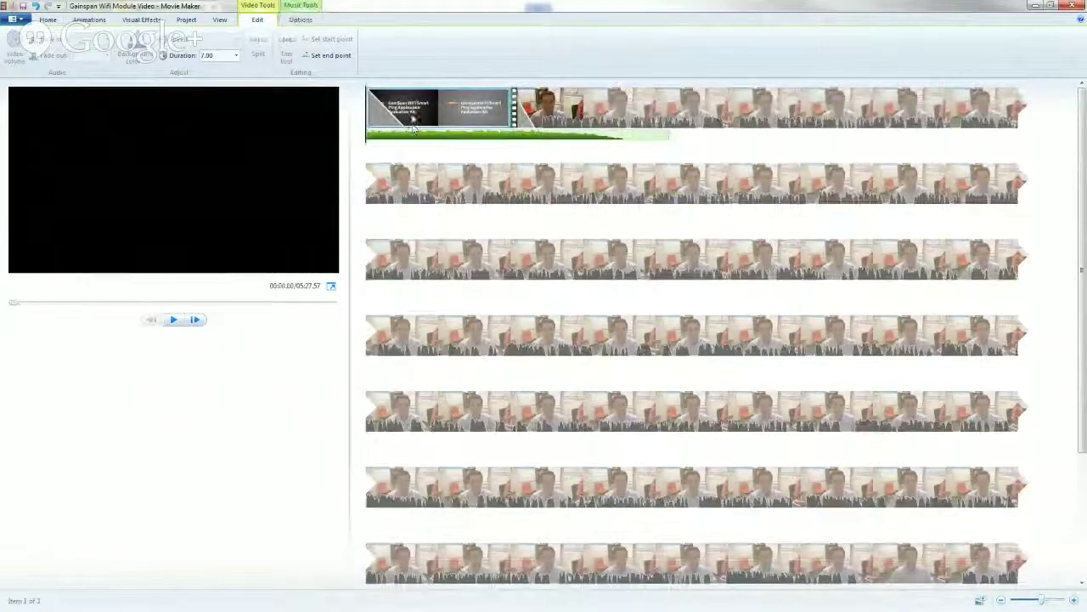
left_click(236, 55)
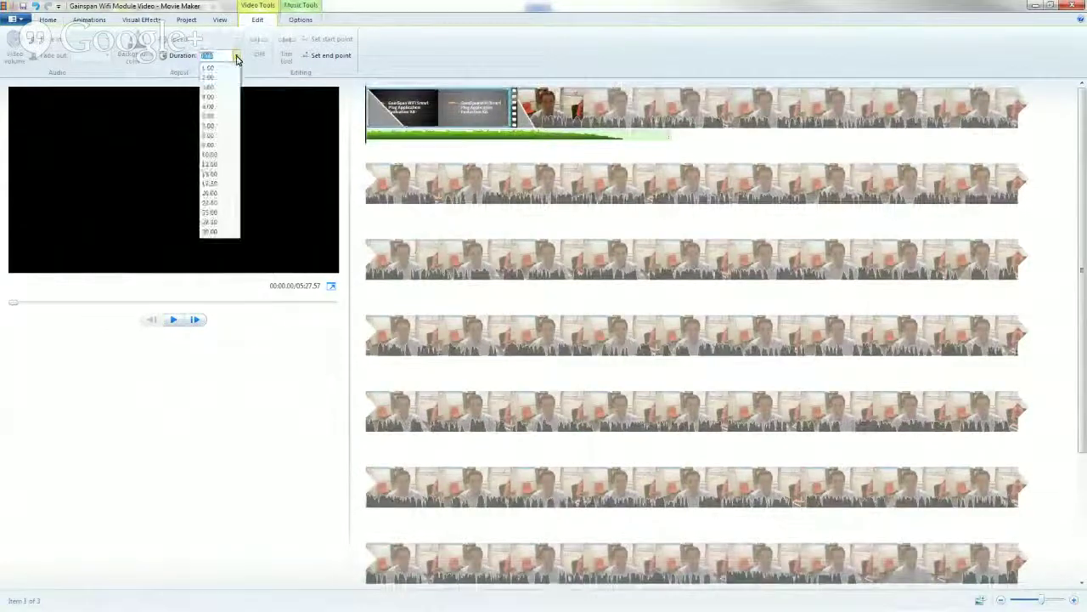
left_click(217, 146)
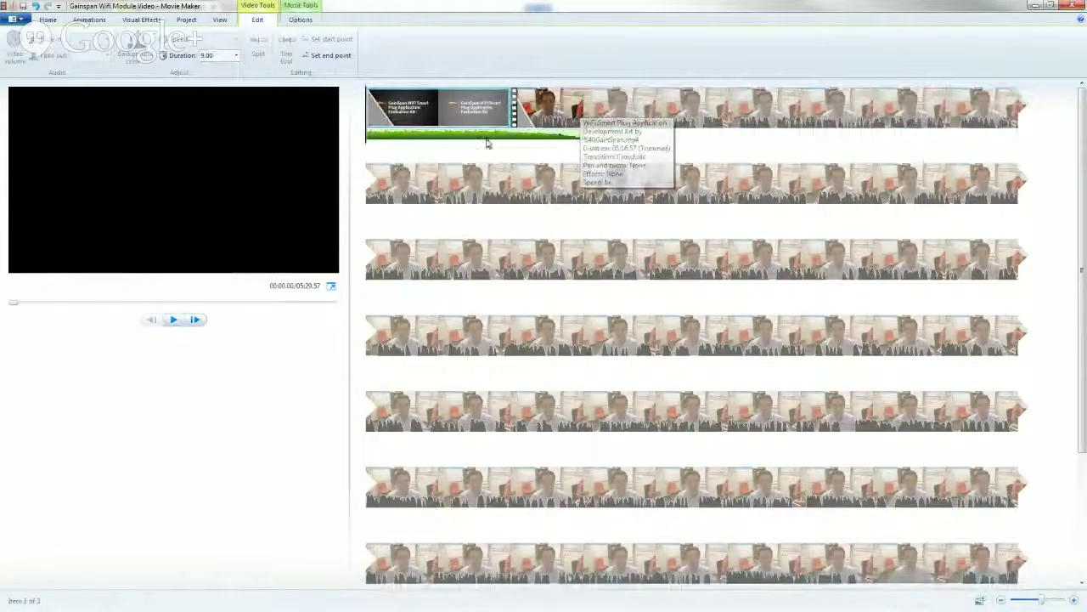
scroll(534, 420, "down", 5)
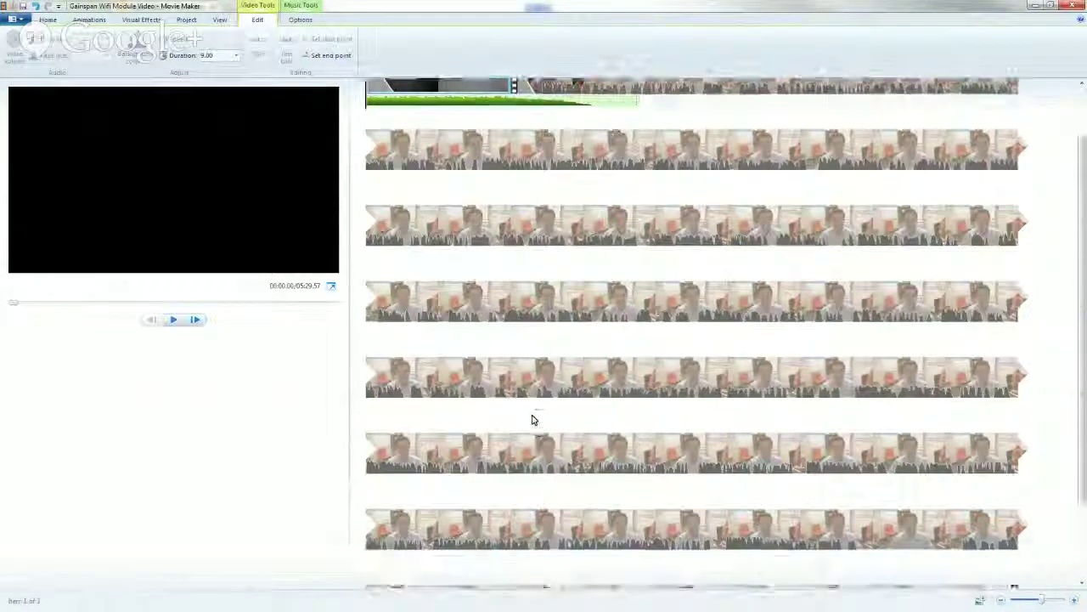
left_click(451, 549)
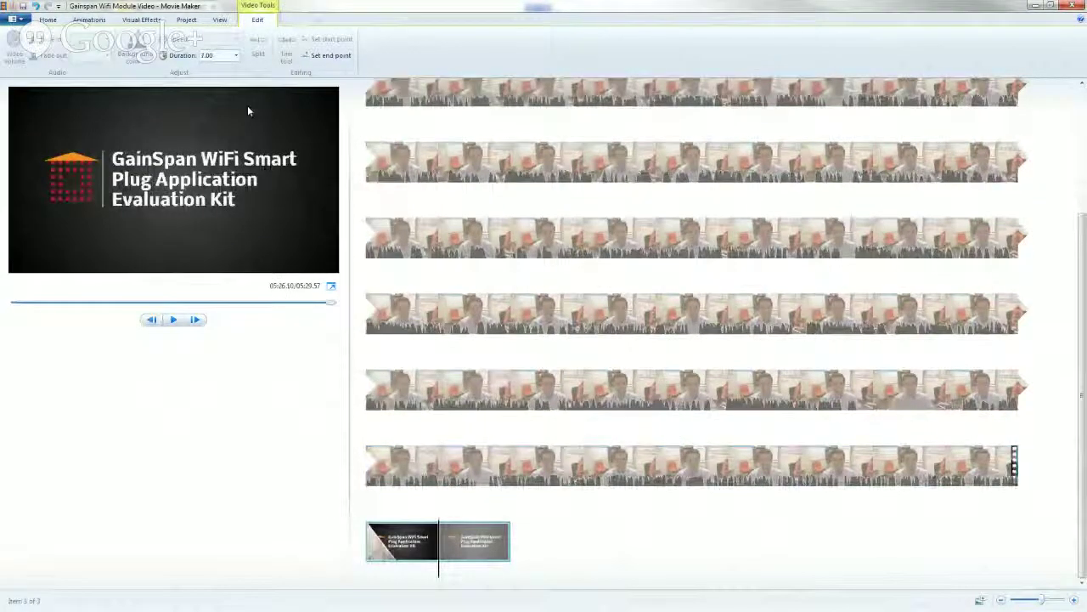
Set the closing title's transition duration to 0.50 seconds
left_click(88, 20)
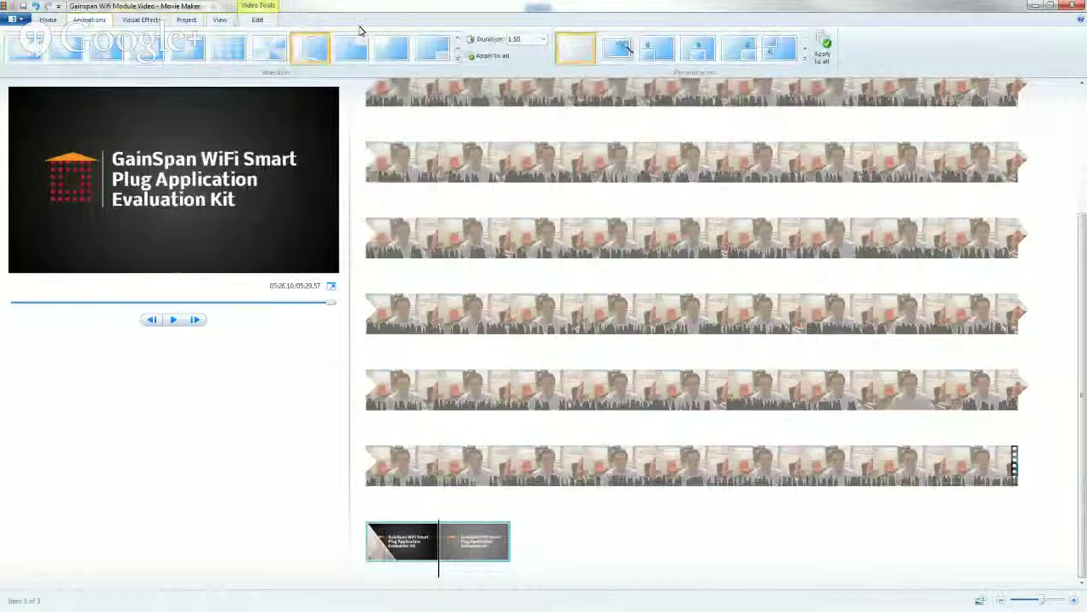
left_click(543, 39)
left_click(531, 66)
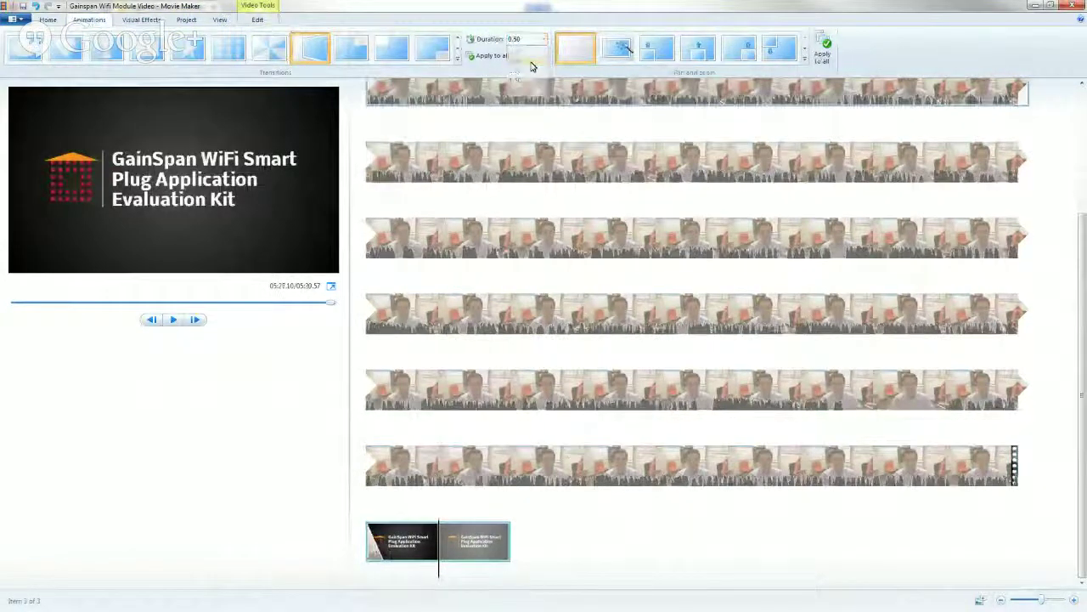
Play the ending from the presenter clip to check the closing title
left_click(943, 472)
key("space")
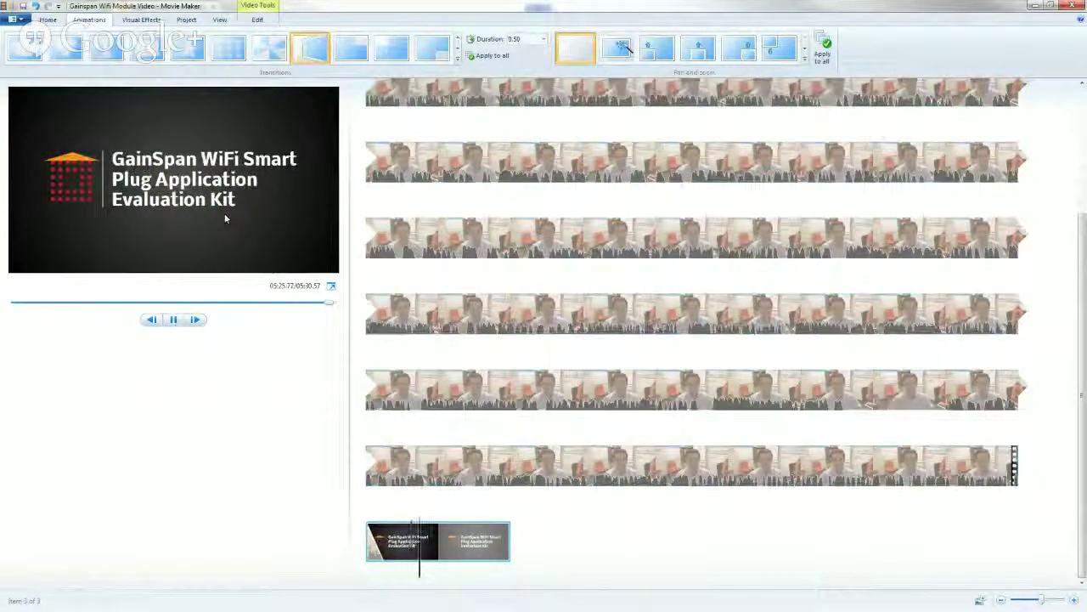
key("space")
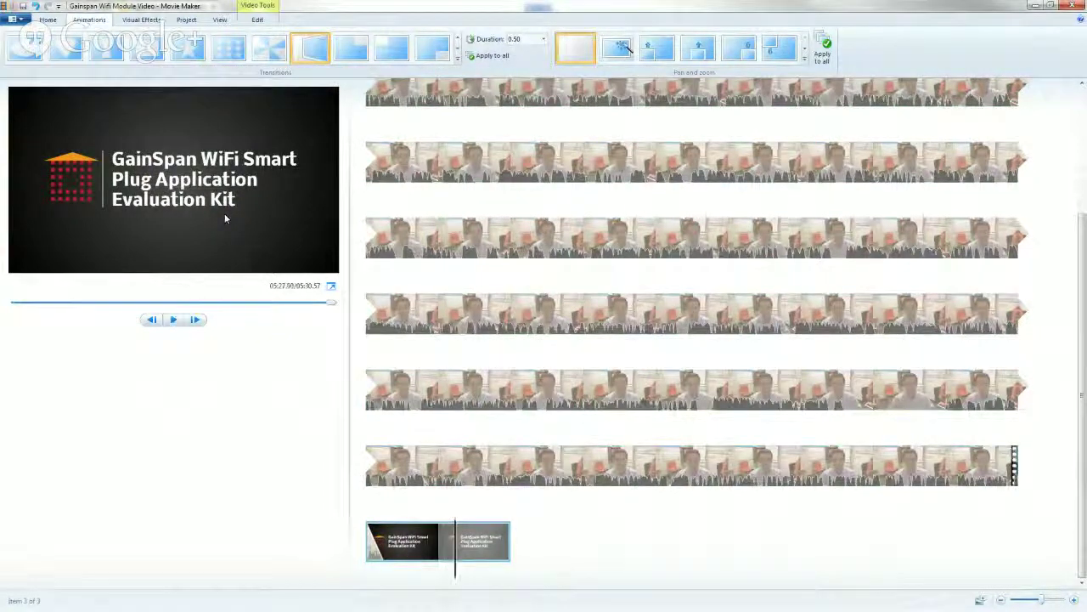
key("space")
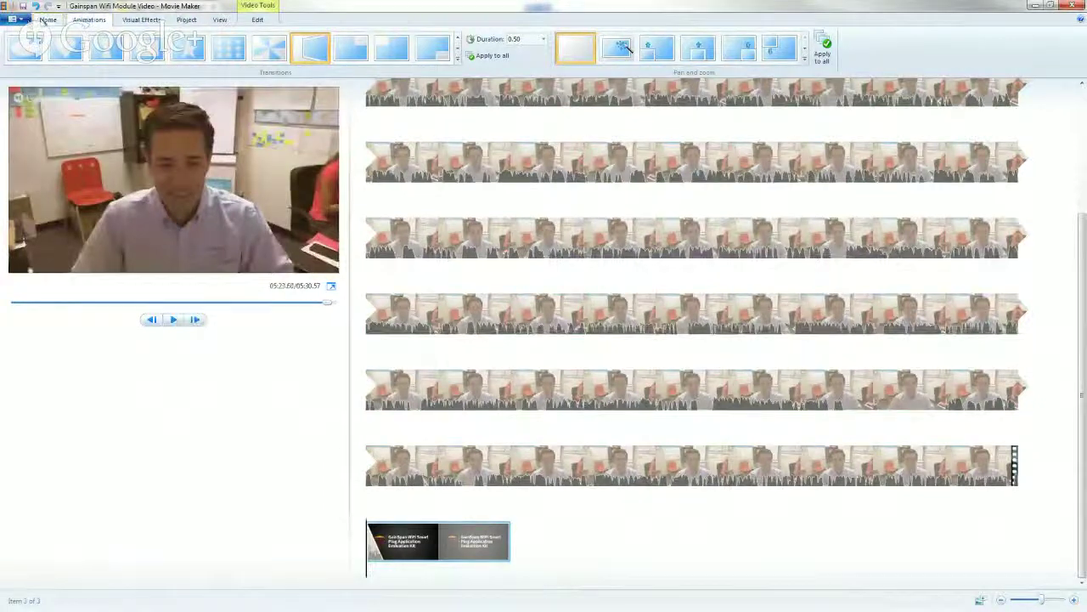
left_click(44, 20)
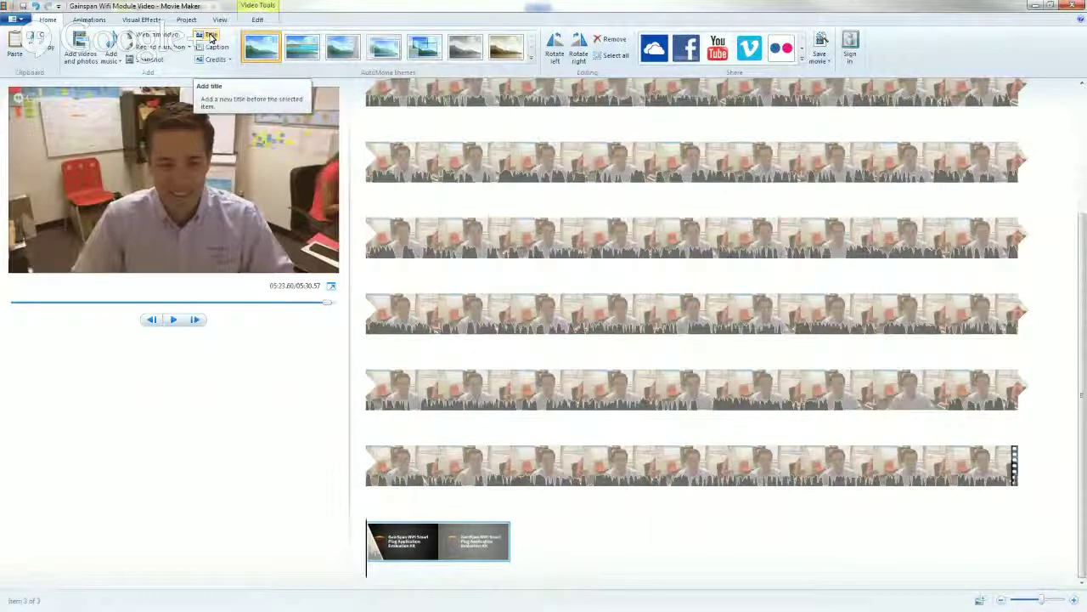
Add a blank title clip at the movie's end and delete its caption text
left_click(210, 37)
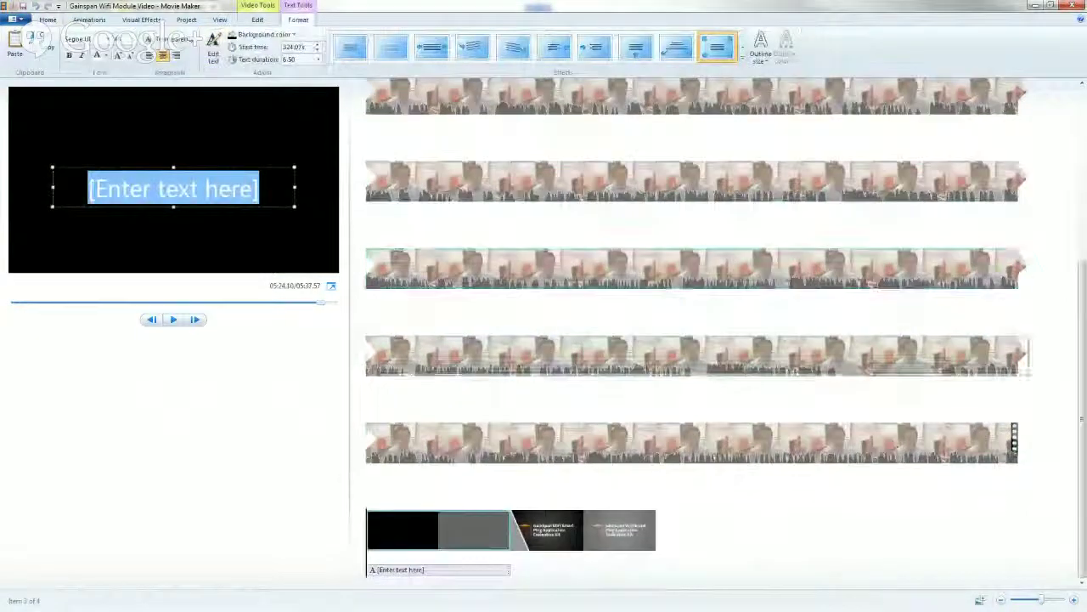
left_click_drag(407, 531, 658, 540)
left_click(562, 571)
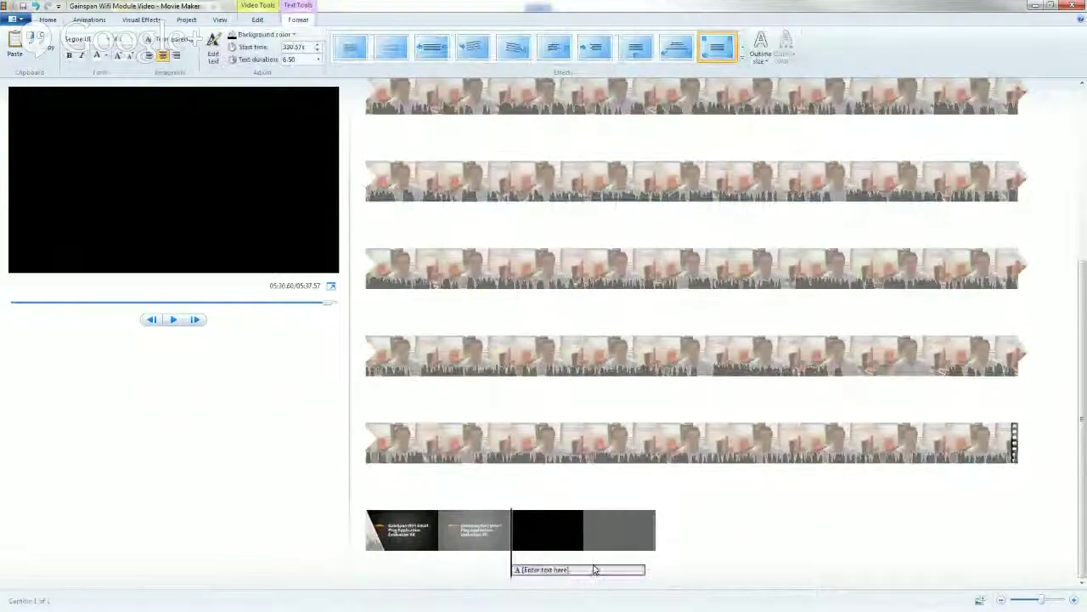
key("Delete")
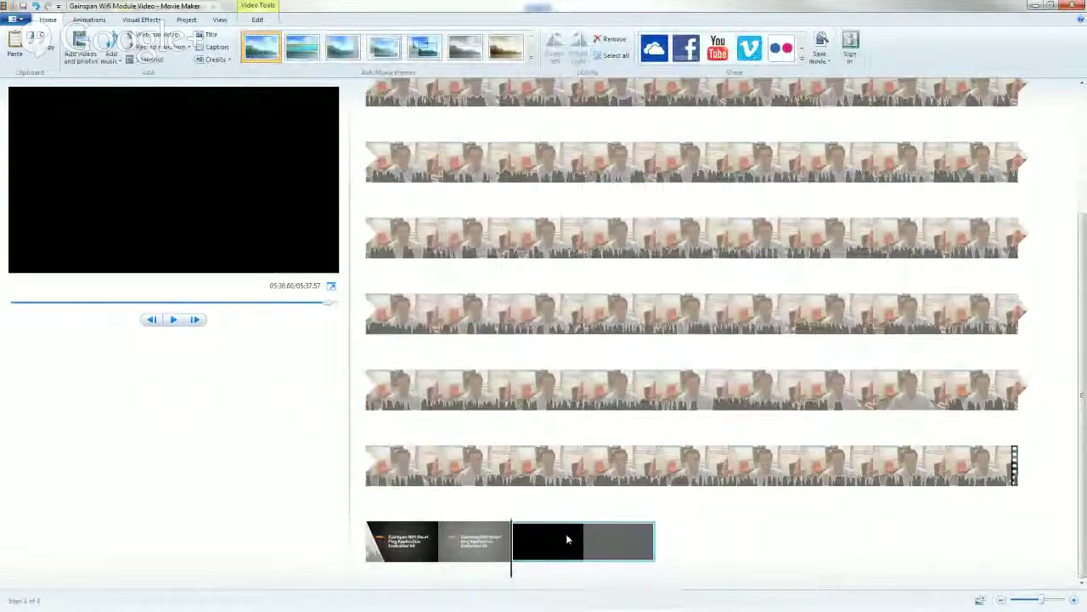
Apply a 1.00-second Crossfade to the black clip and preview the ending
left_click(88, 20)
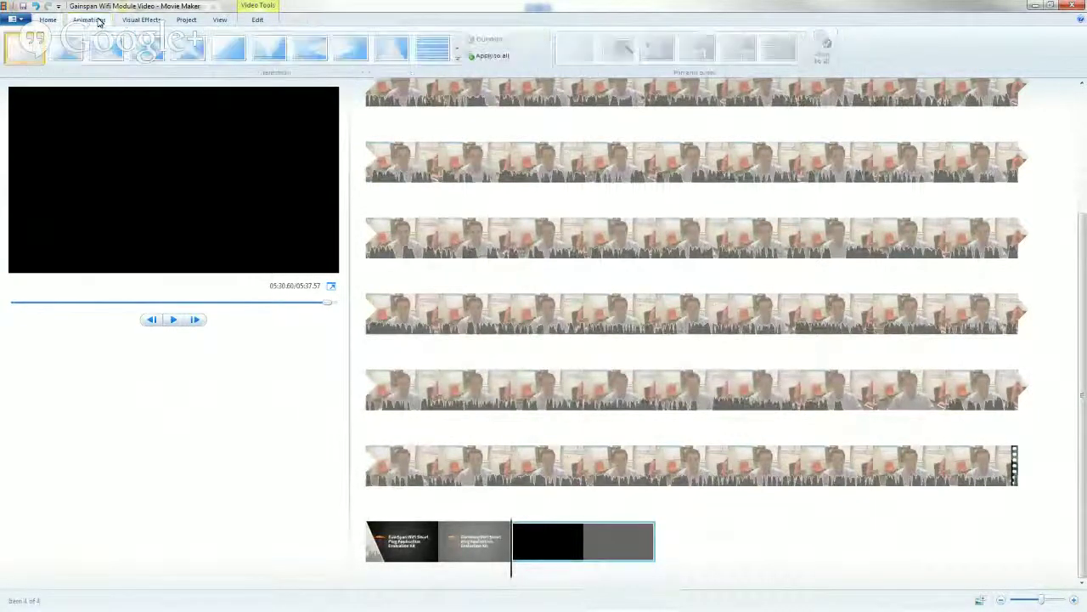
left_click(460, 59)
scroll(437, 102, "down", 2)
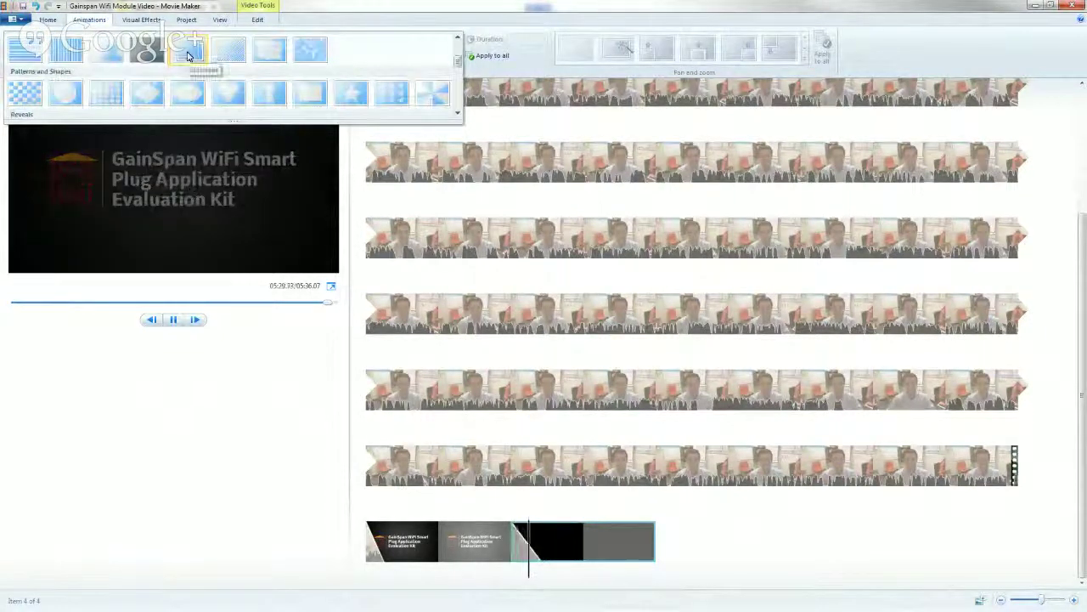
left_click(188, 56)
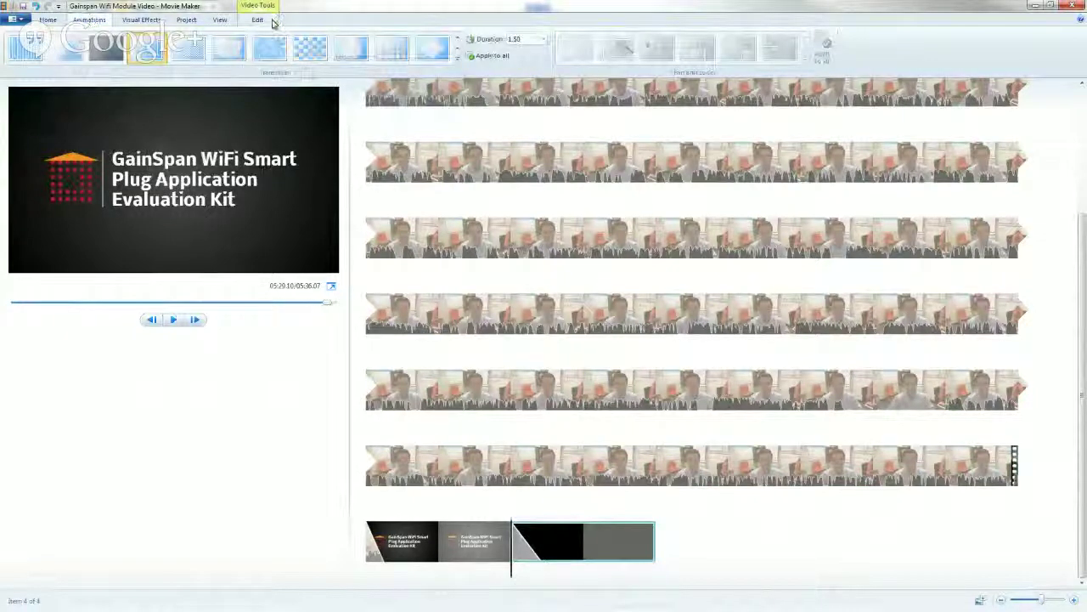
left_click(543, 39)
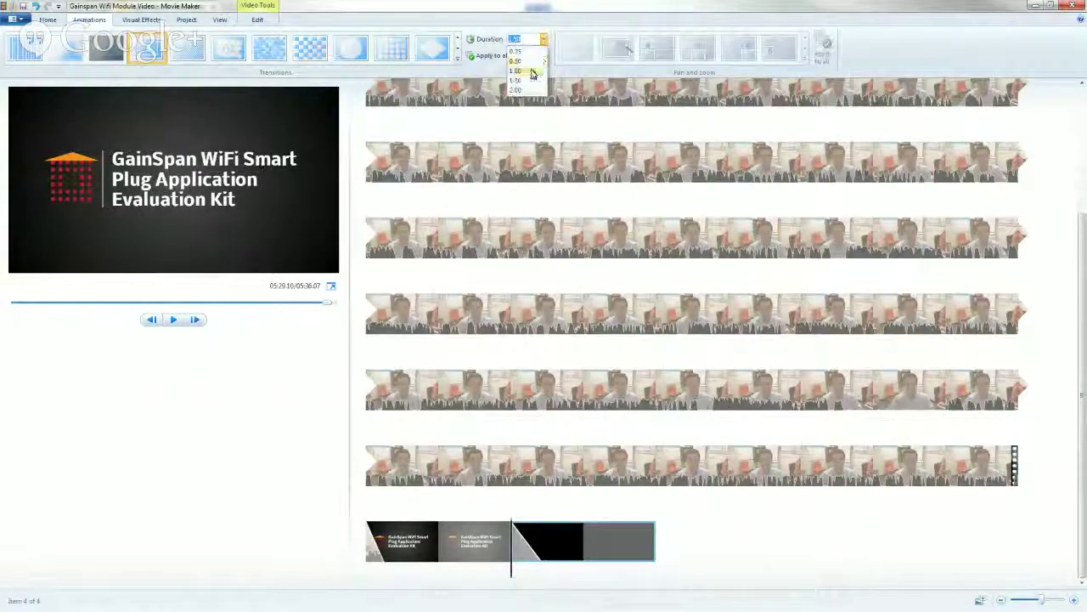
left_click(528, 71)
left_click(491, 552)
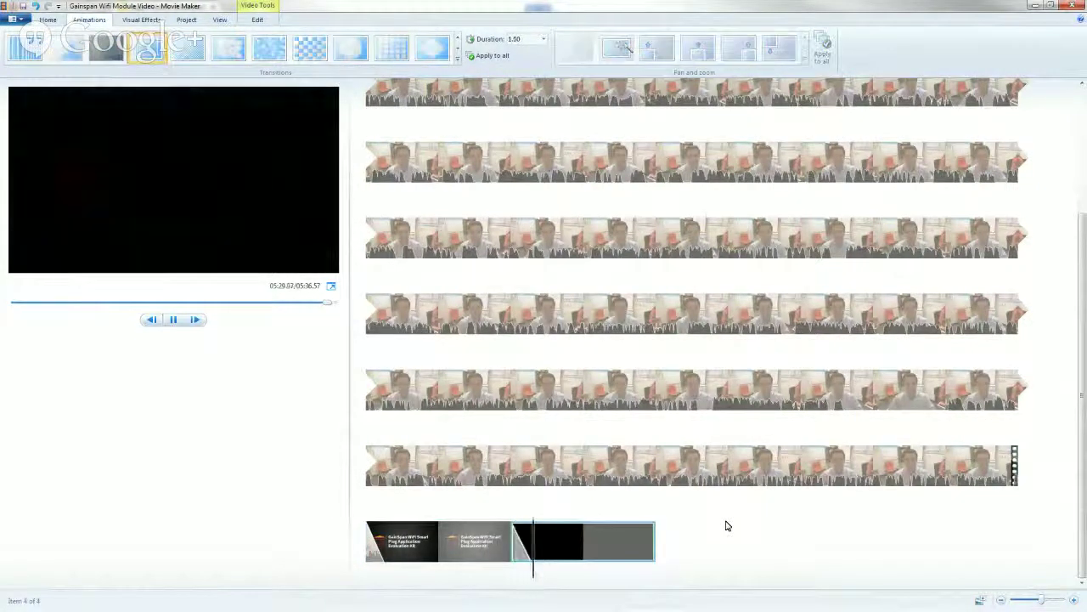
left_click(607, 537)
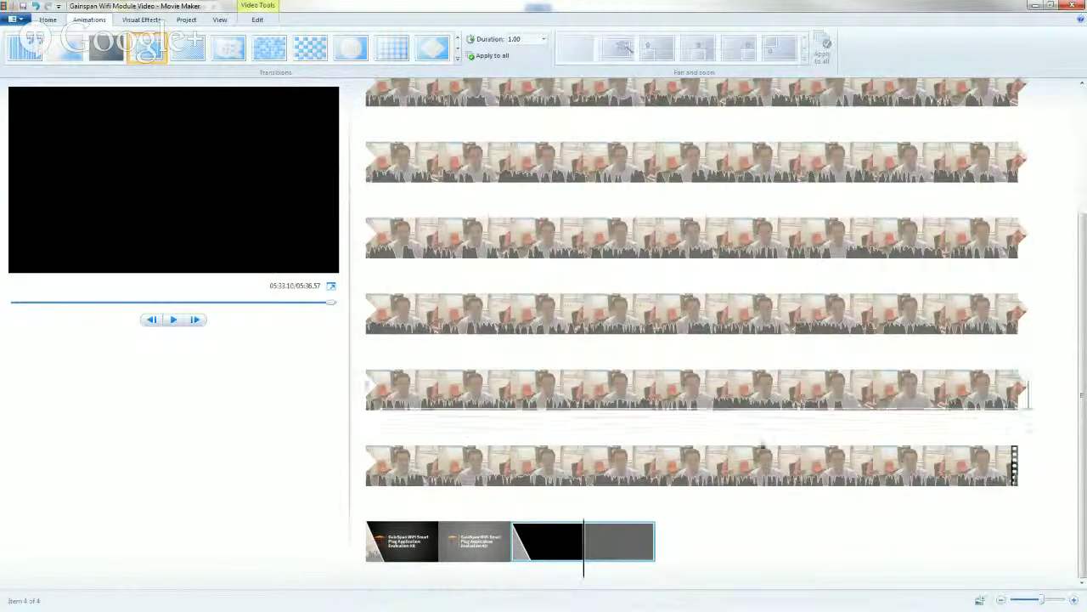
scroll(437, 141, "up", 5)
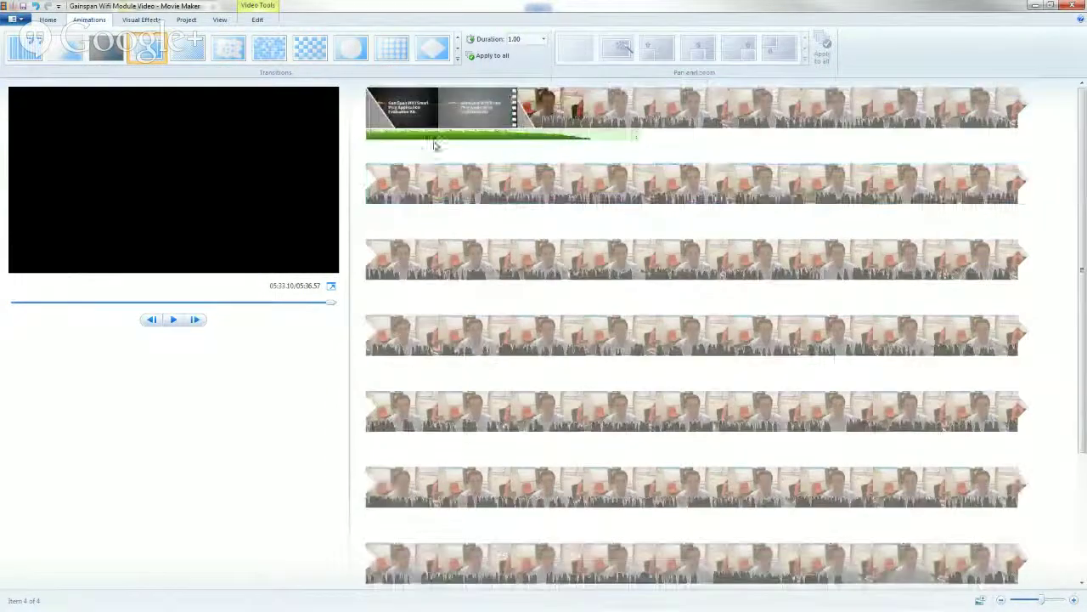
left_click(427, 137)
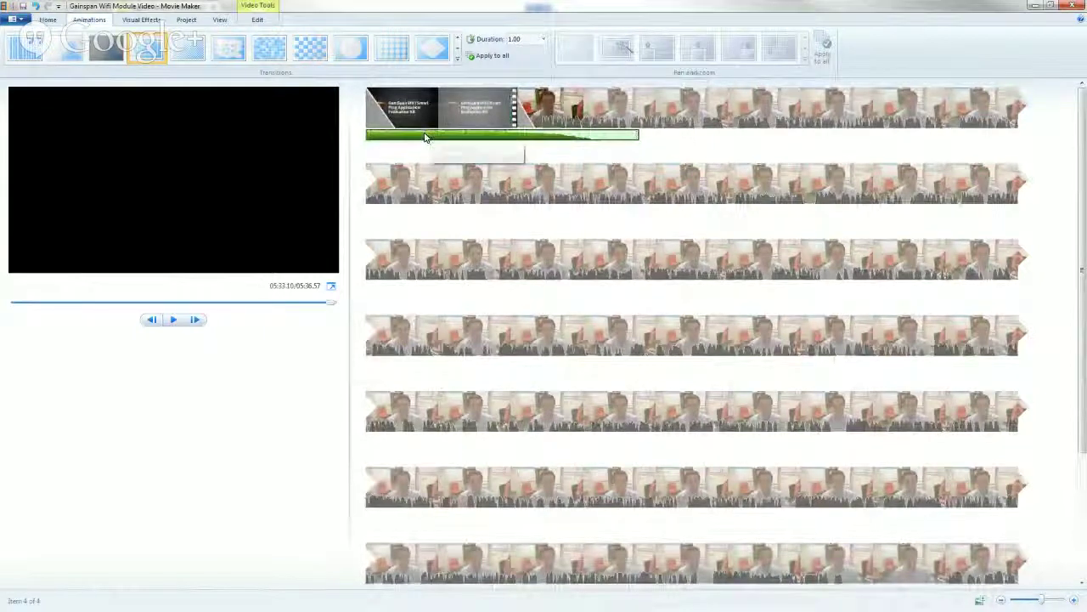
left_click_drag(427, 137, 382, 552)
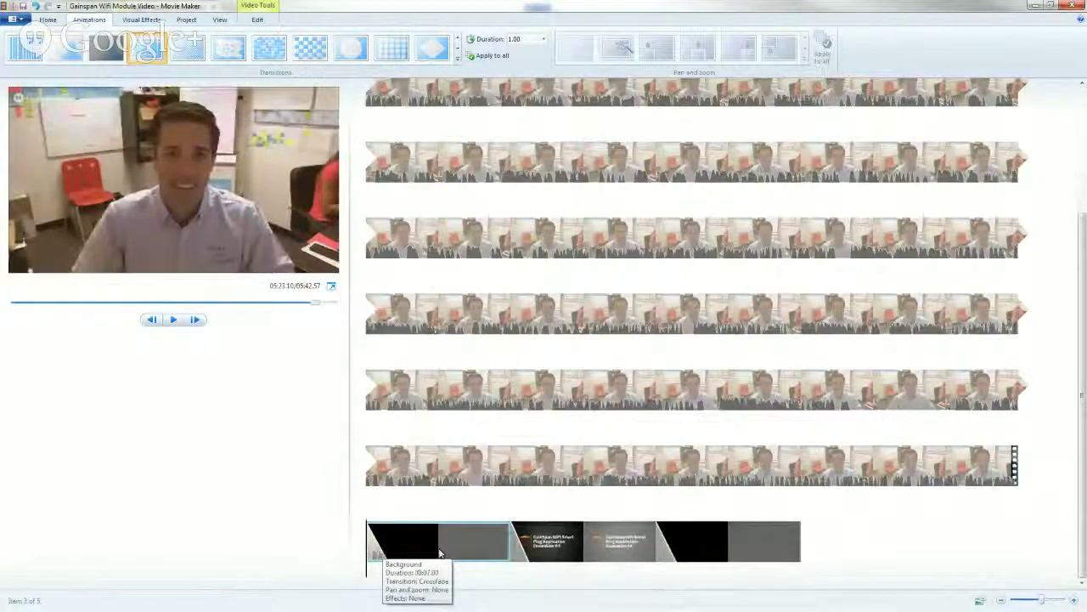
key("Delete")
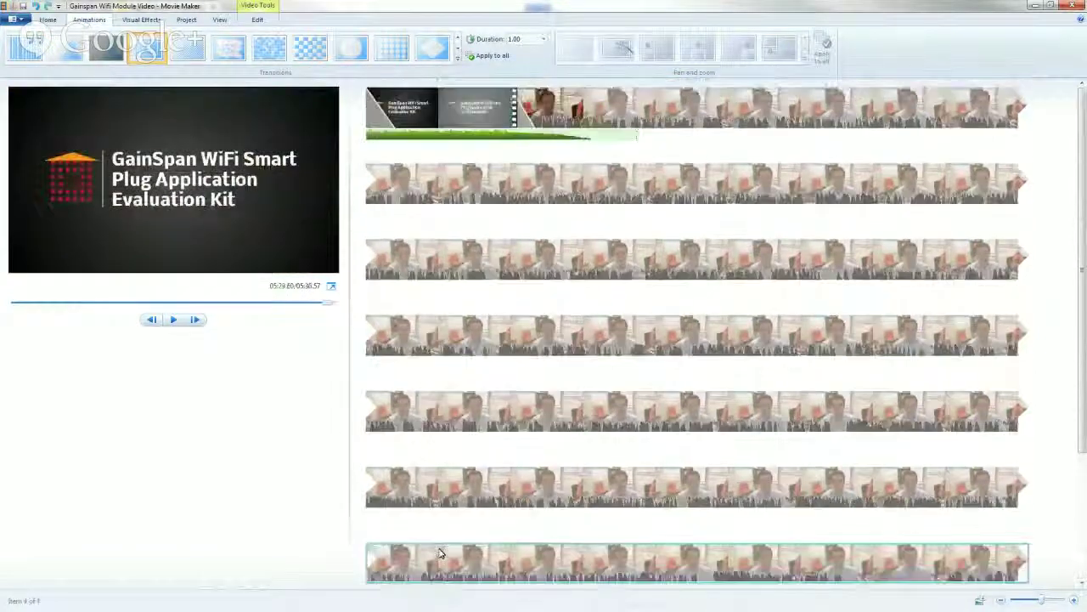
left_click(413, 133)
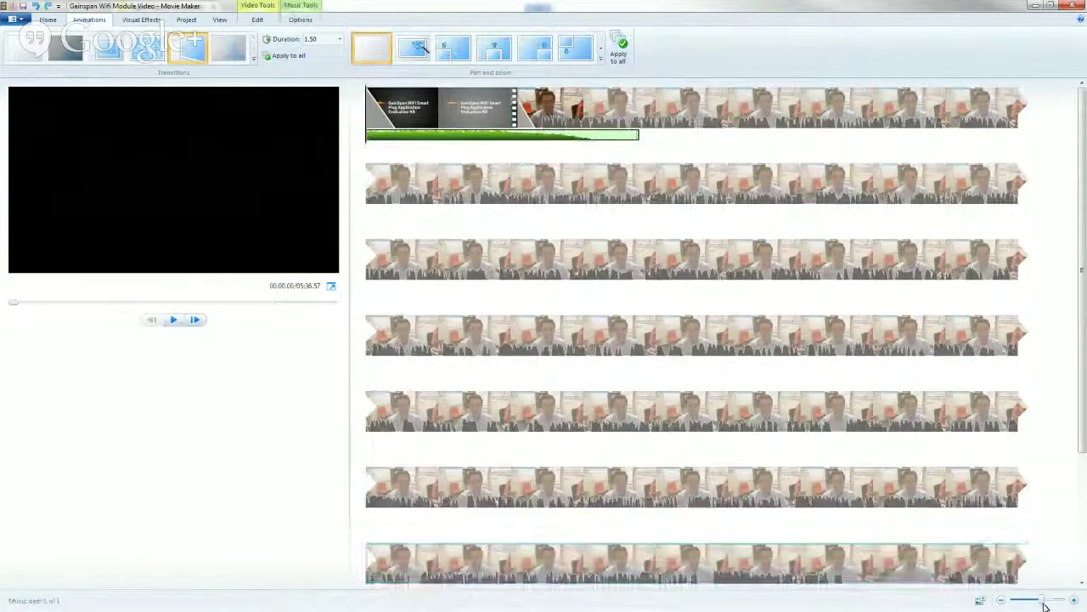
Move the High School.wav music to start beneath the closing GainSpan title slides
left_click_drag(1044, 600, 1032, 603)
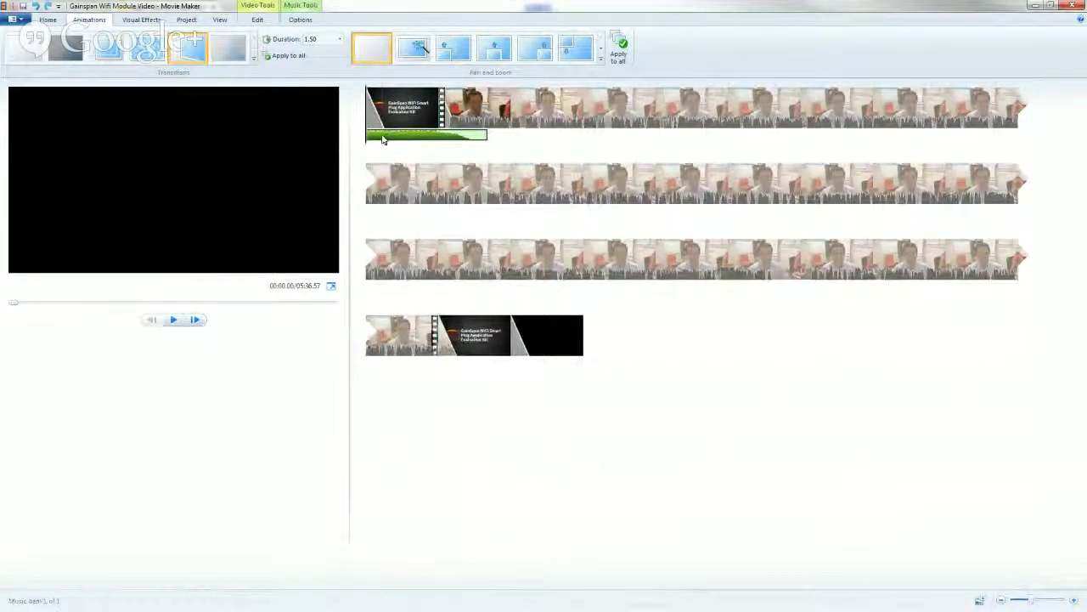
left_click_drag(383, 138, 440, 375)
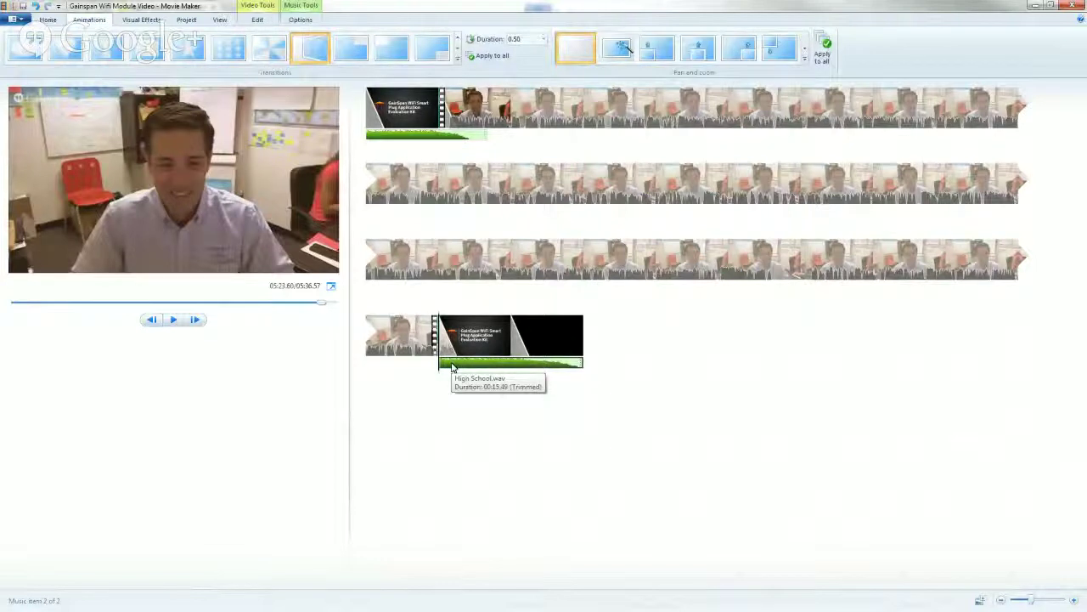
left_click_drag(457, 367, 435, 367)
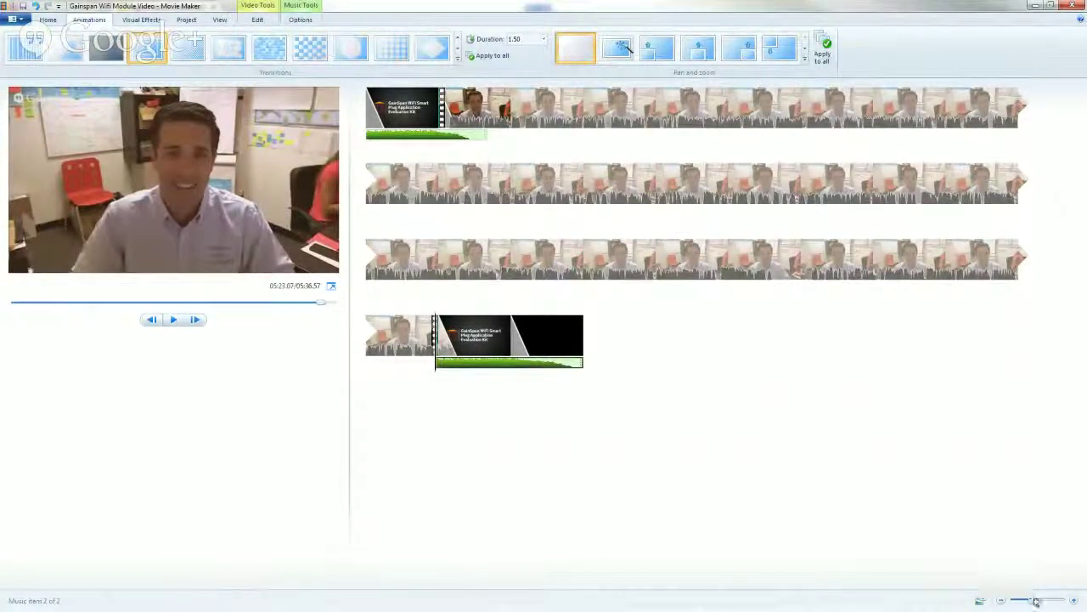
left_click_drag(1035, 601, 1038, 600)
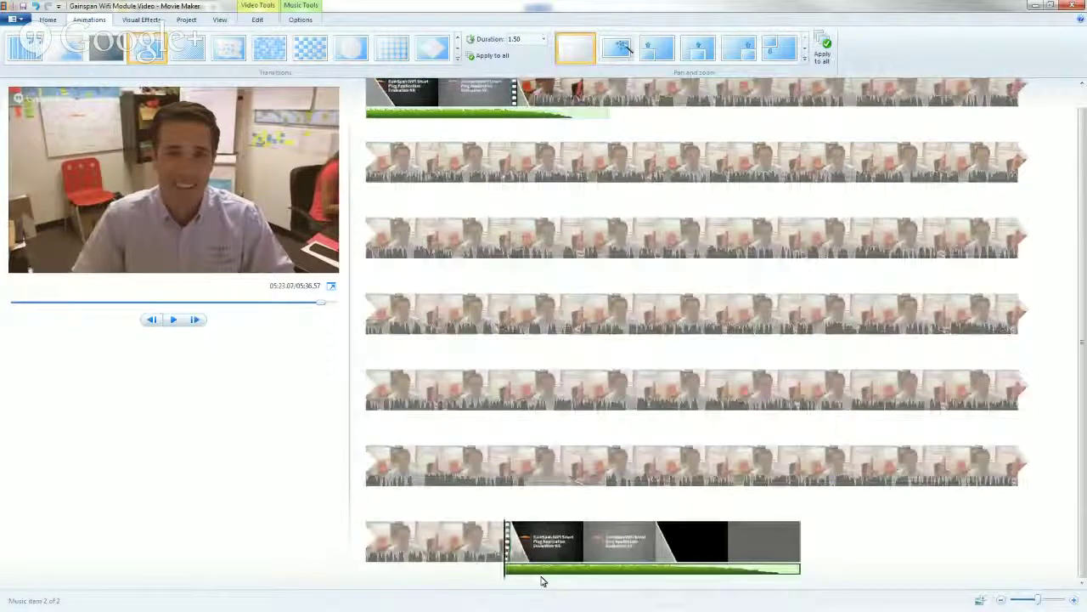
mouse_move(513, 574)
left_mouse_down()
mouse_move(532, 575)
mouse_move(520, 572)
left_mouse_up()
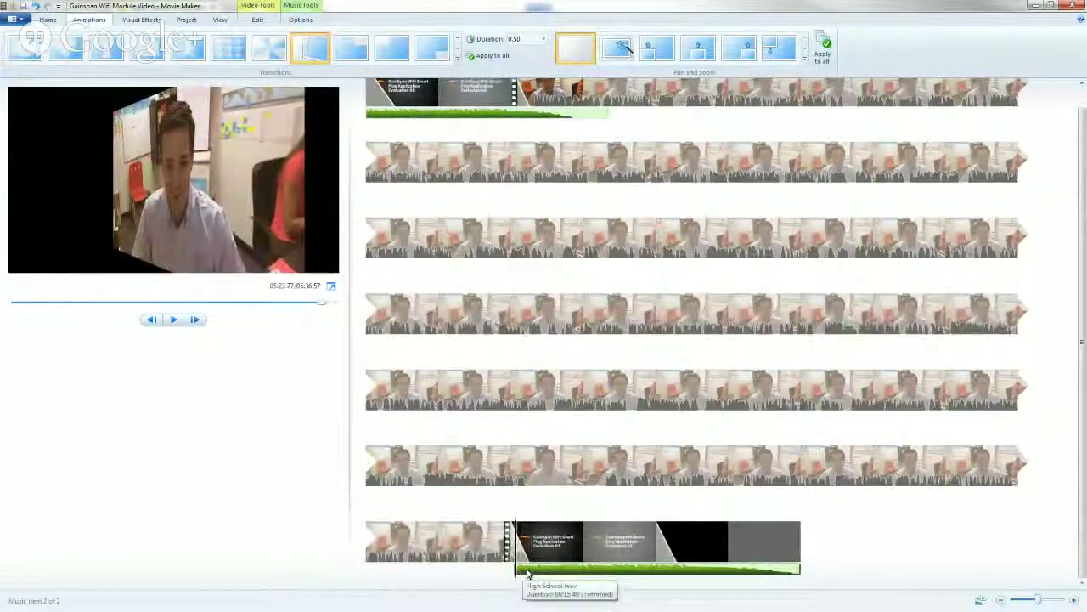
Play the ending to check the music timing under the closing titles
left_click(436, 543)
key("space")
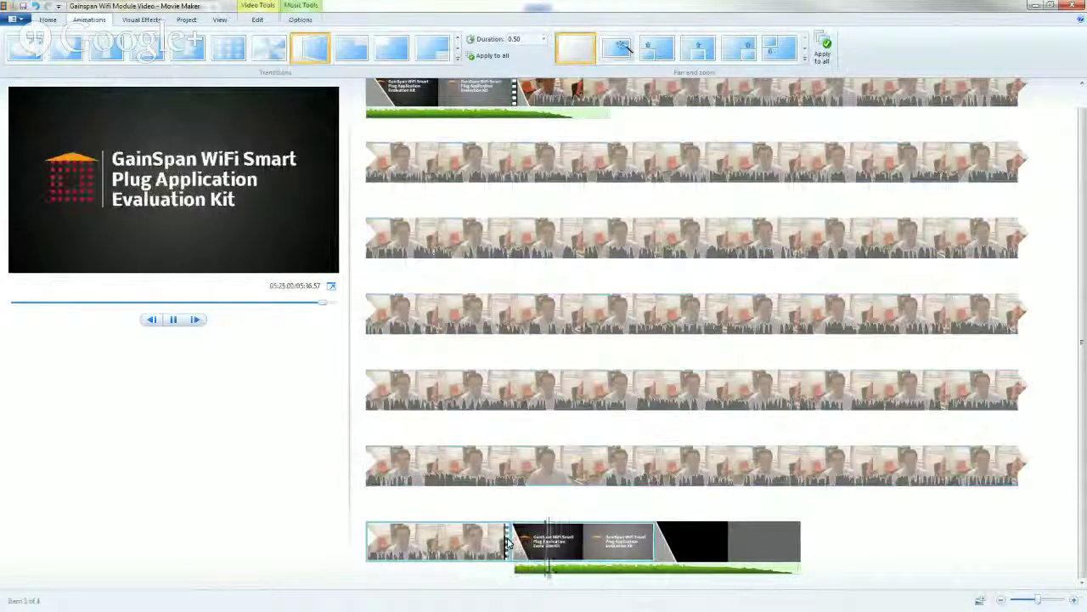
key("space")
scroll(509, 515, "up", 1)
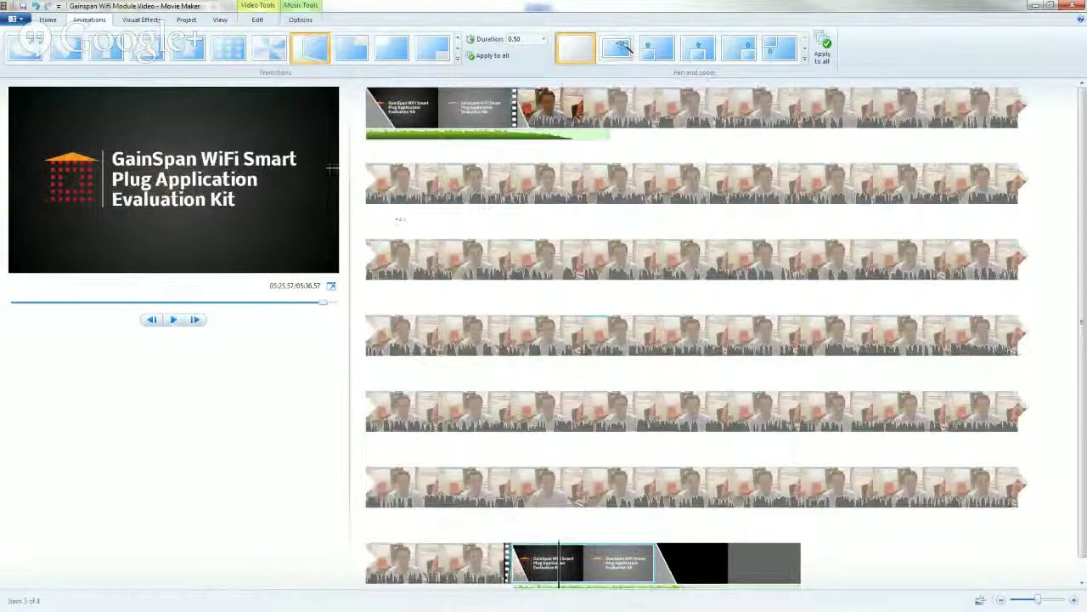
Start saving the movie with the 'For high-definition display' preset from the File menu
left_click(19, 19)
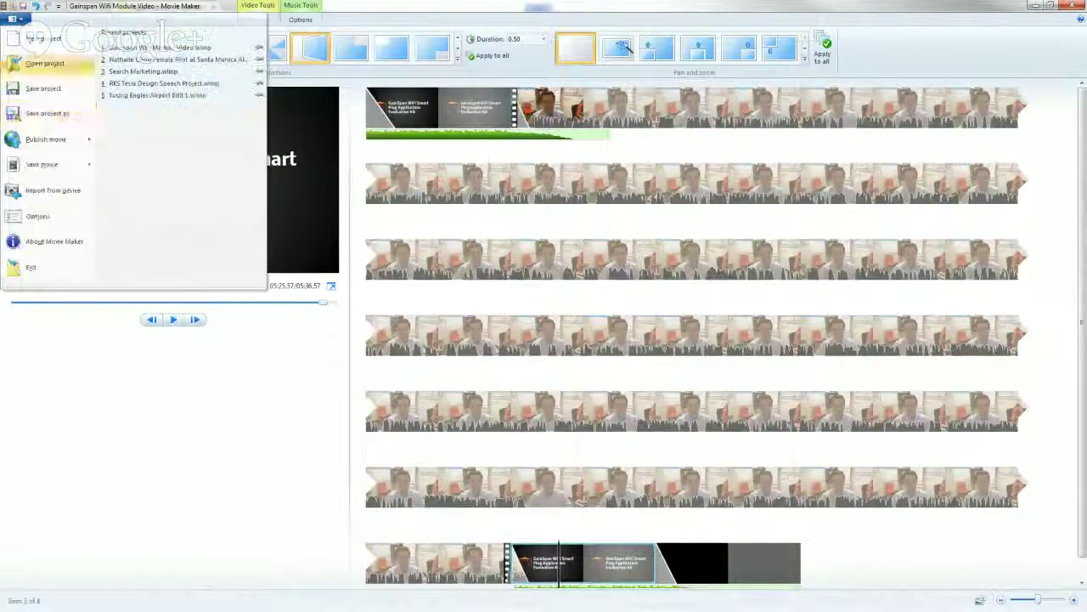
left_click(48, 89)
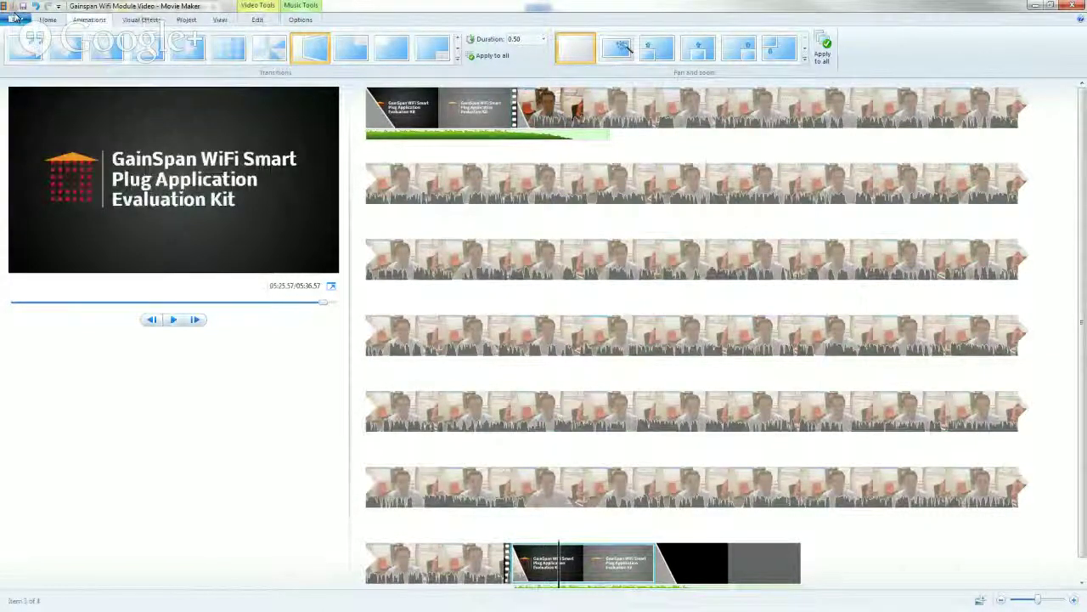
left_click(15, 17)
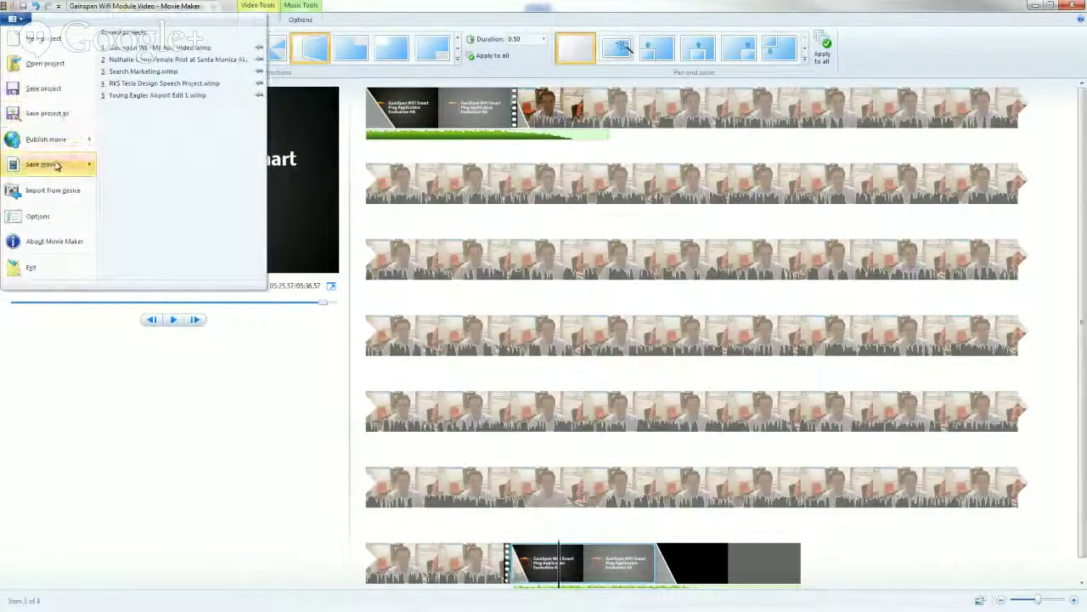
mouse_move(56, 166)
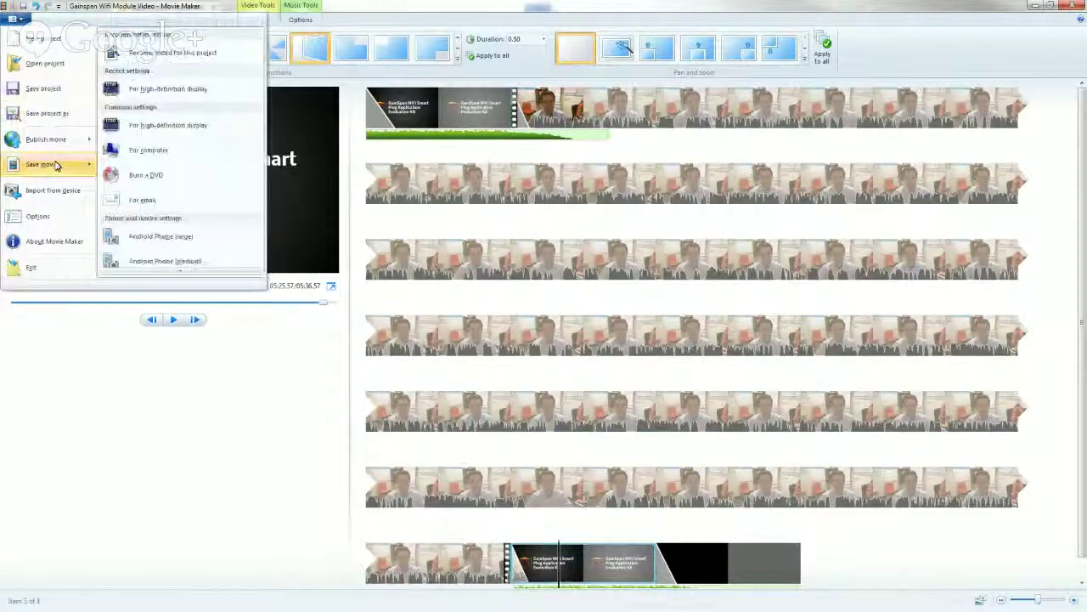
left_click(181, 90)
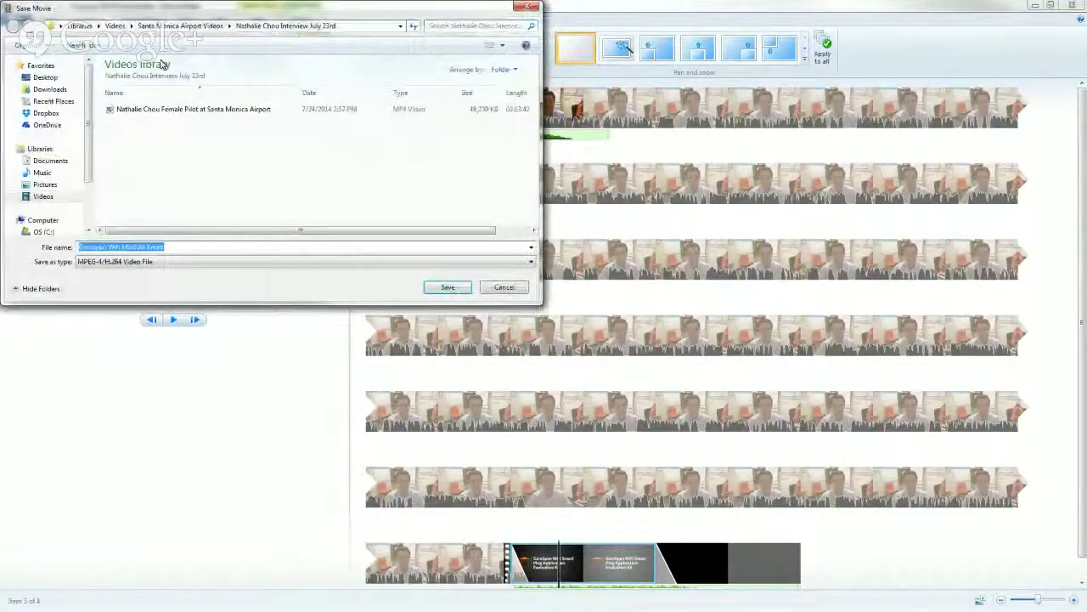
Save it as 'Gainspan Wifi Module Video' in Symmetry Semiconductor Store Videos, then switch to Chrome
left_click(115, 26)
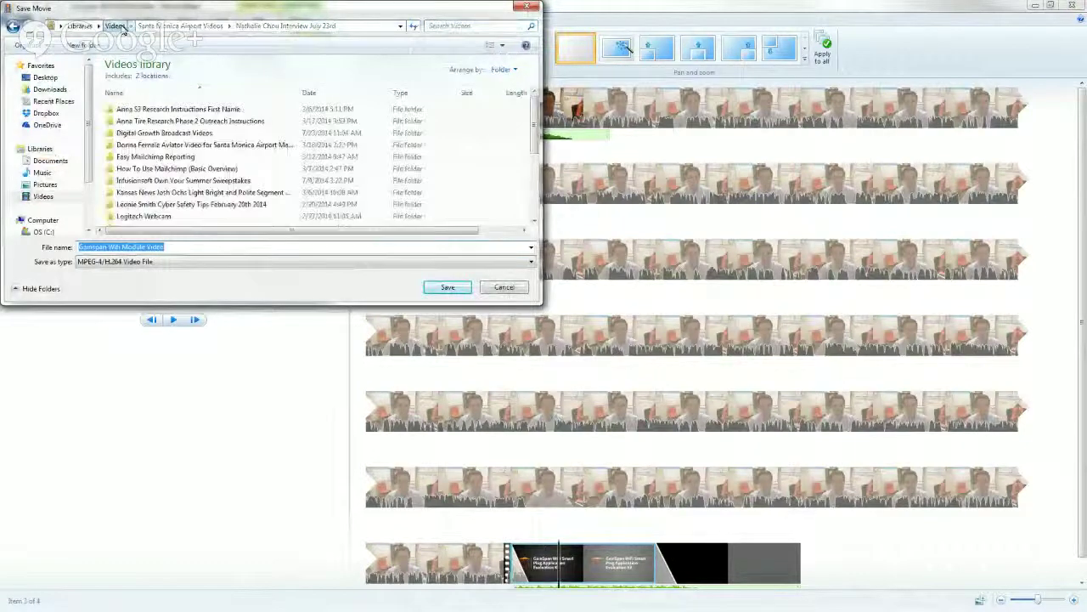
left_click(172, 181)
scroll(165, 181, "down", 4)
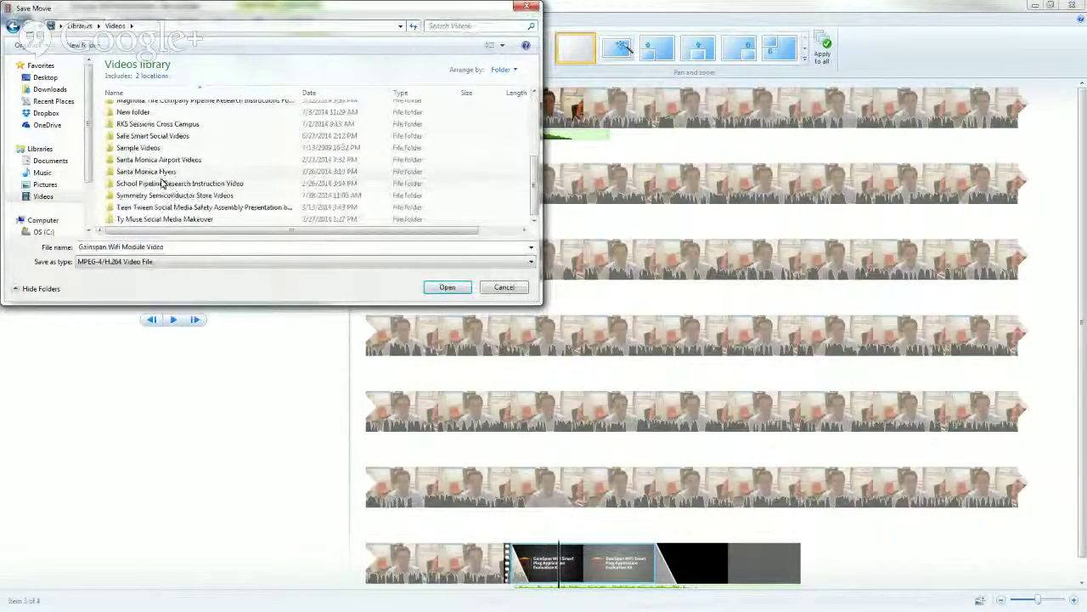
scroll(144, 128, "up", 1)
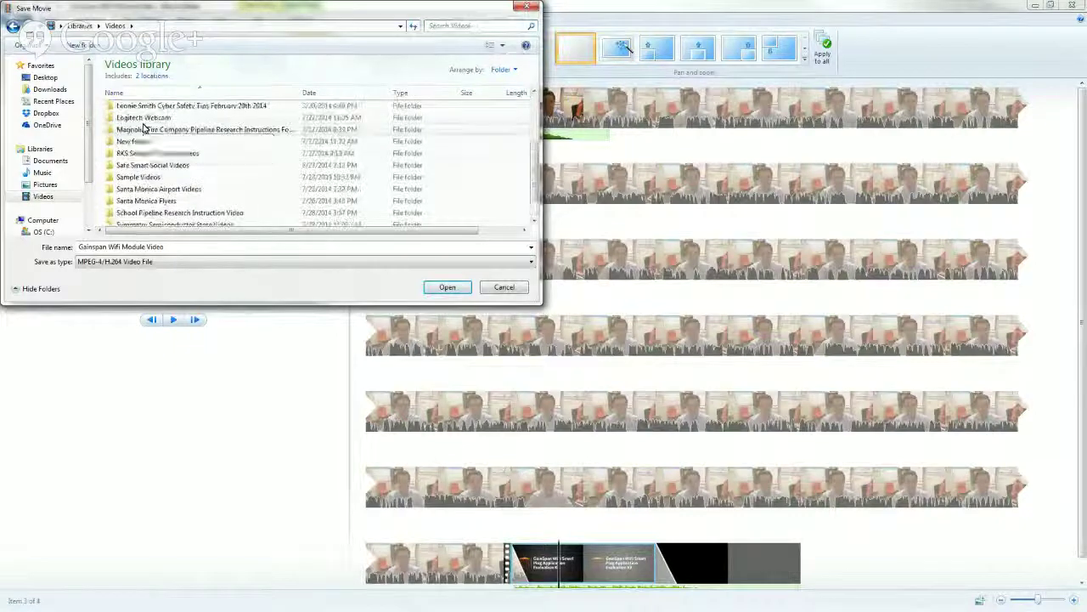
scroll(145, 127, "down", 1)
double_click(155, 198)
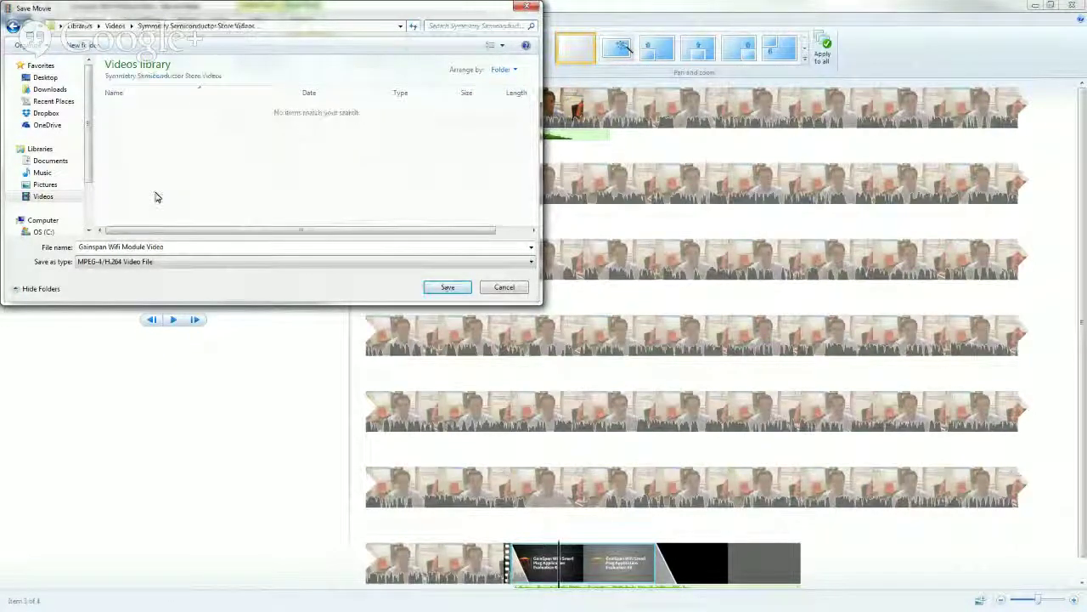
left_click(441, 286)
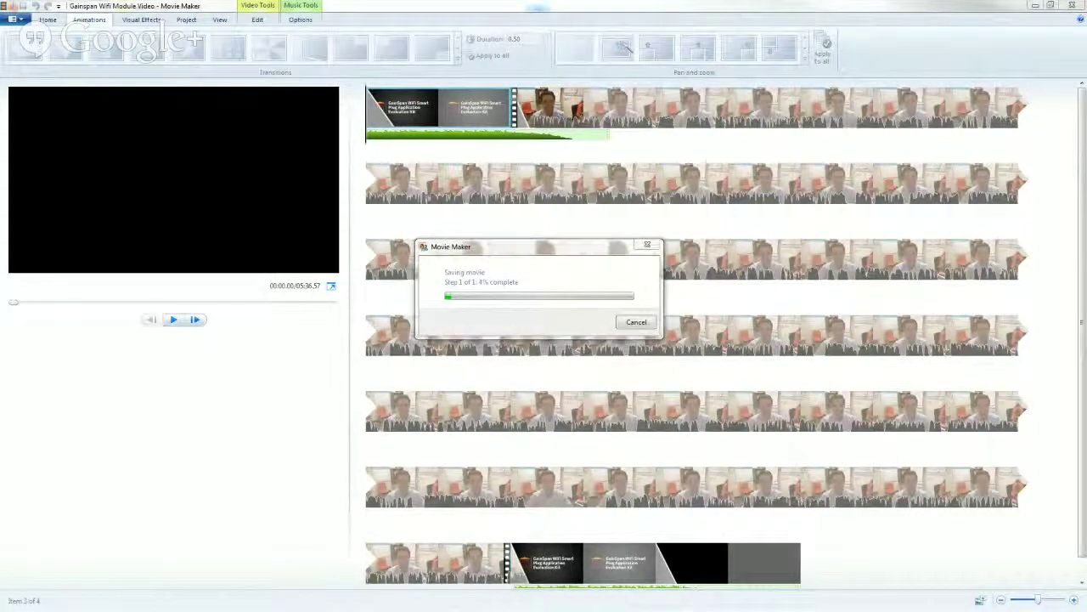
key("alt+Tab")
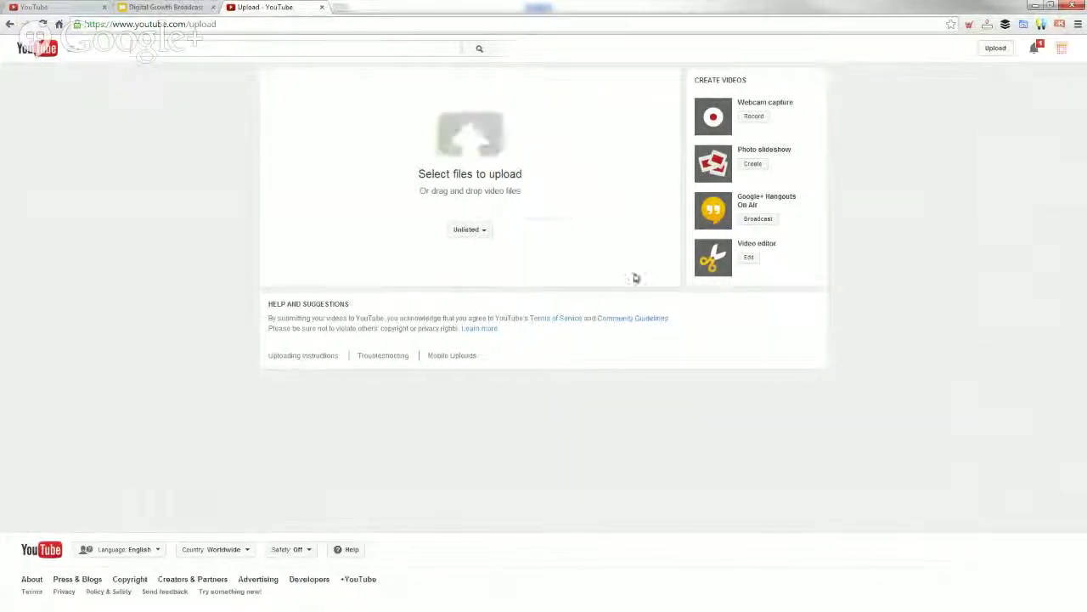
Set the YouTube upload privacy dropdown to Unlisted
left_click(478, 231)
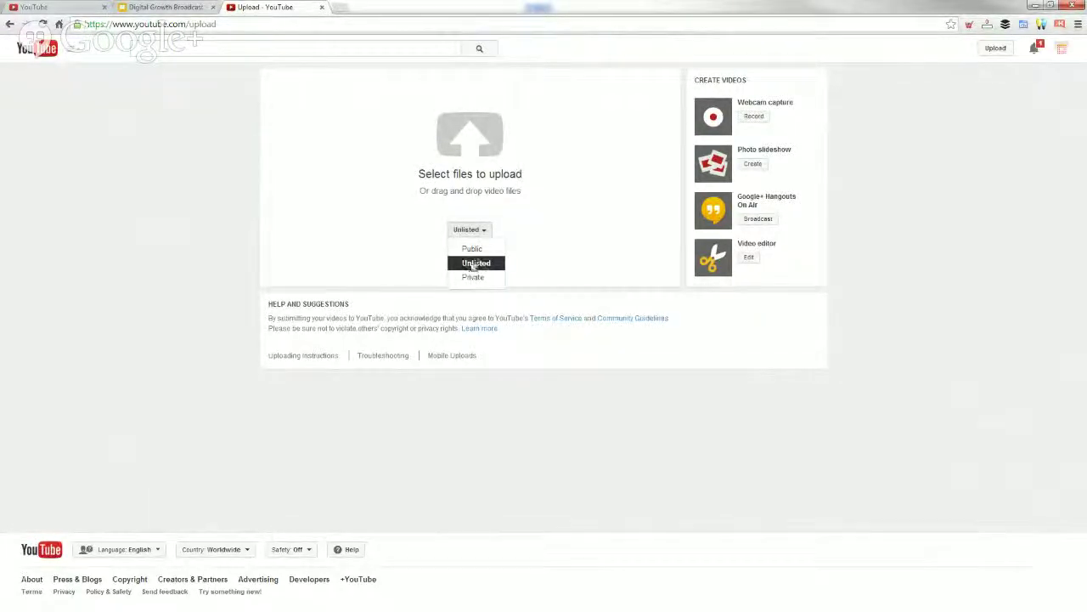
left_click(475, 262)
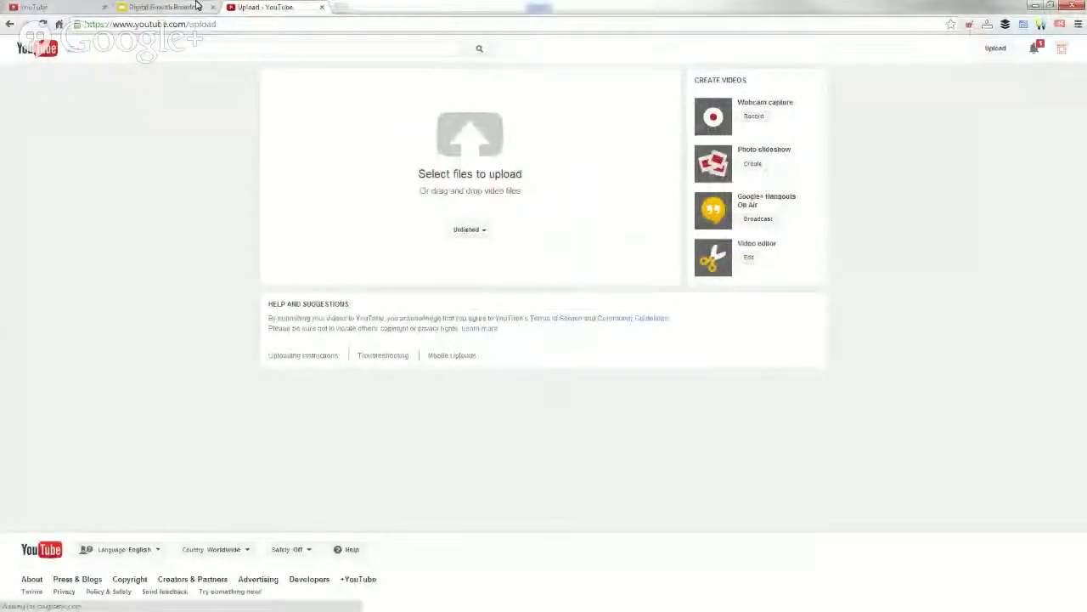
Review slides 2, 1, 4 and 5 in the Google Slides deck, ending on the MediaLeaders.com slide
left_click(201, 10)
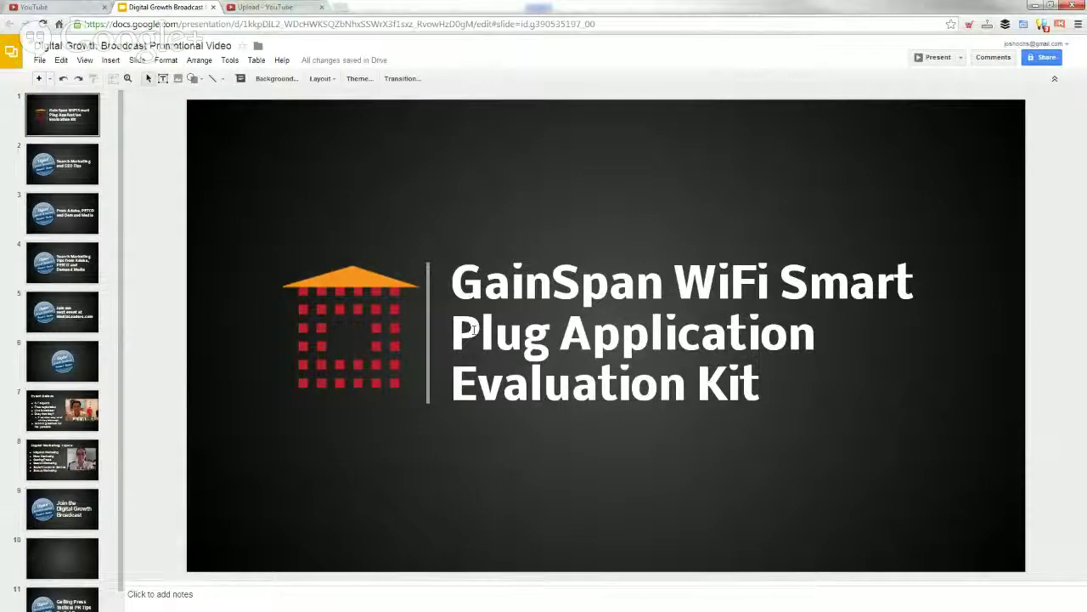
left_click(75, 170)
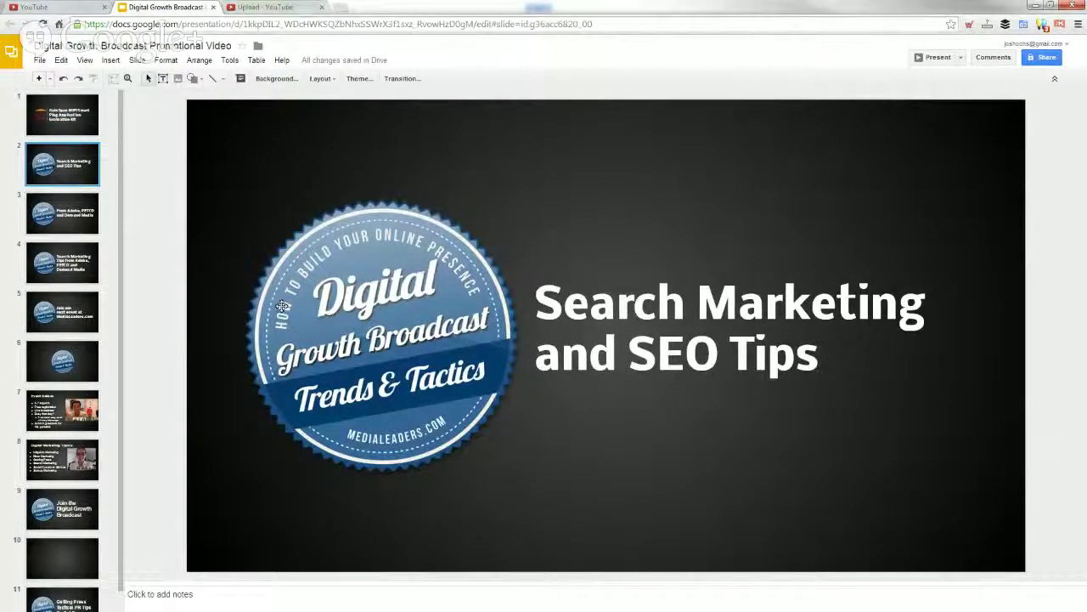
left_click(59, 128)
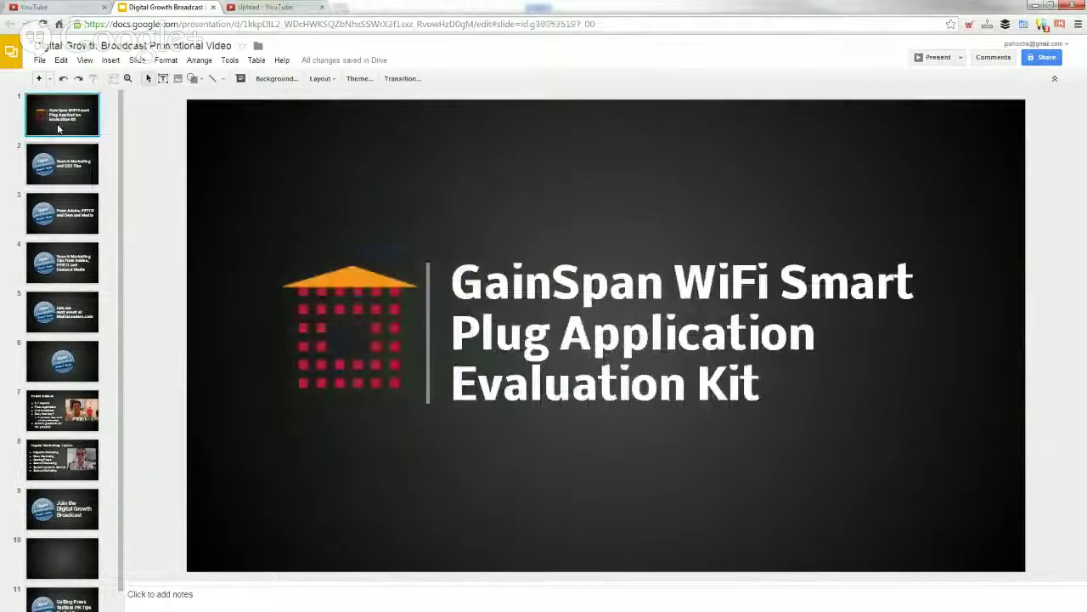
left_click(67, 270)
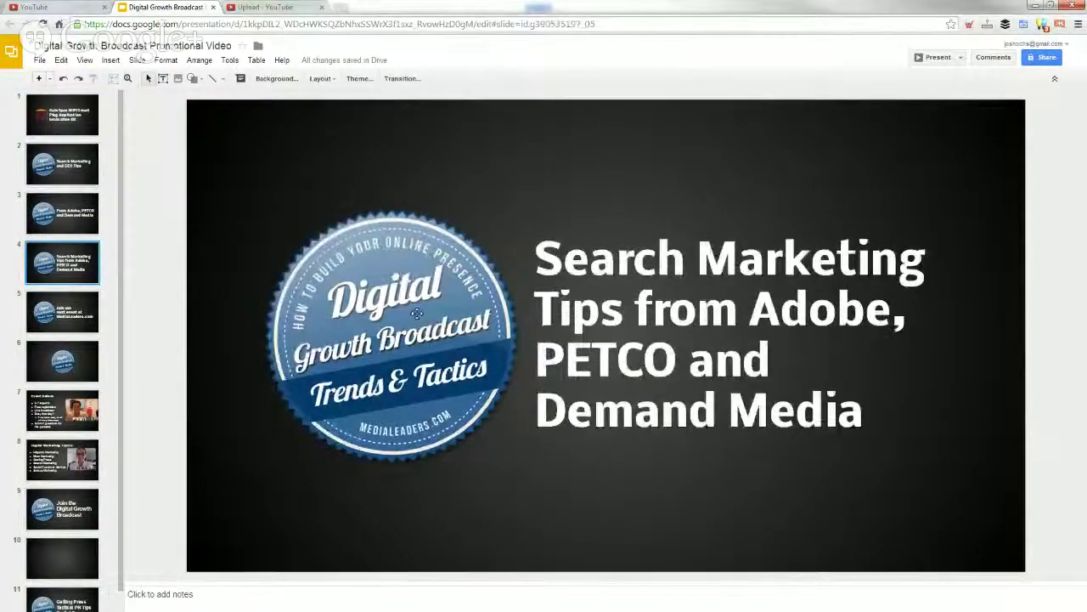
left_click(56, 314)
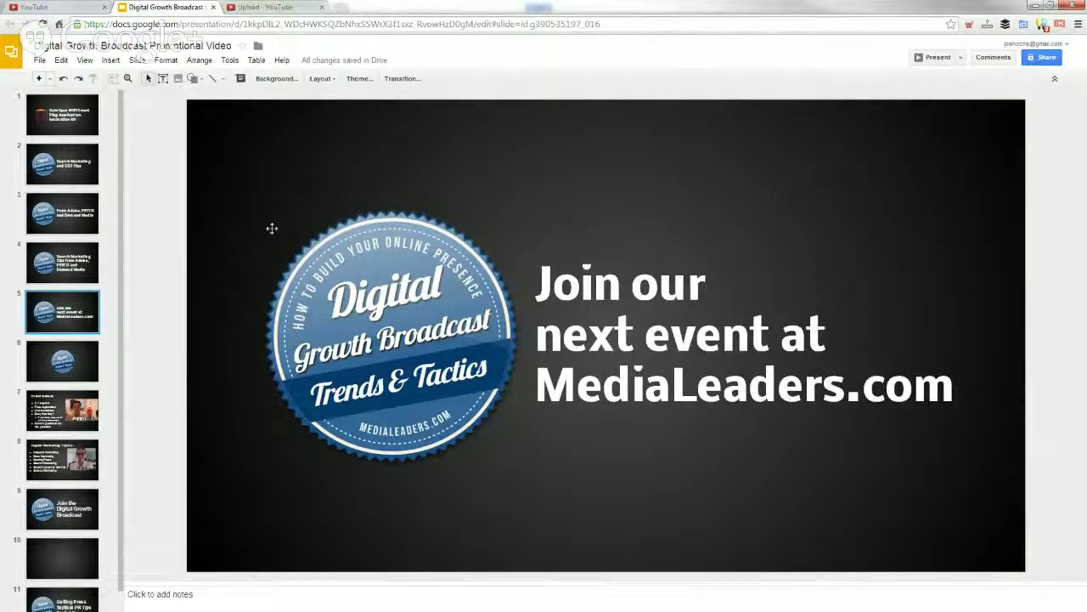
left_click(66, 256)
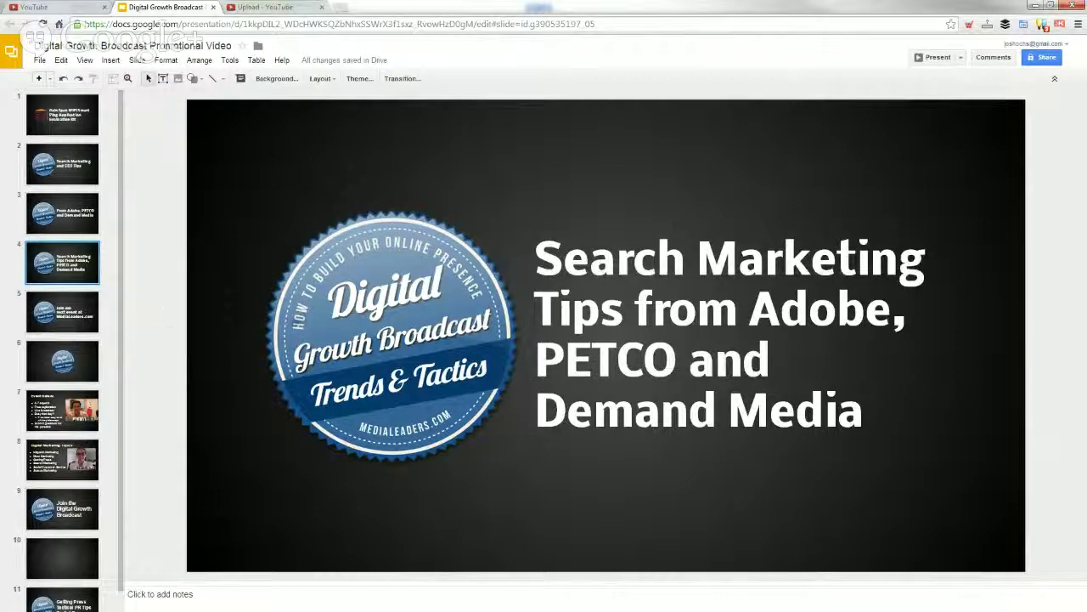
left_click(60, 316)
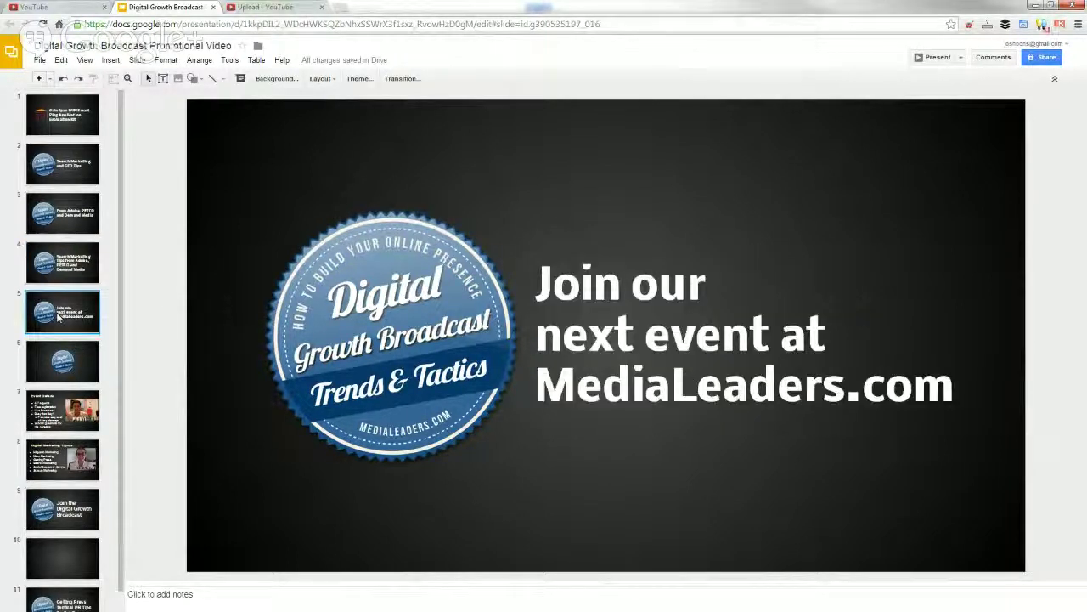